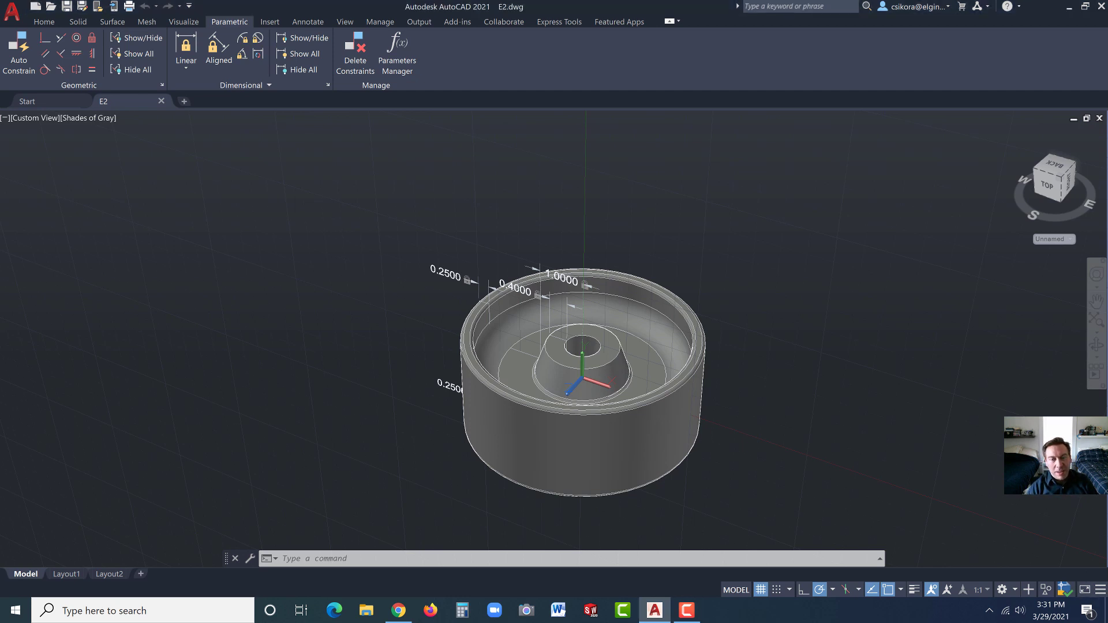
Step: Start a new drawing from the acad3D template
middle_click_drag(582, 352, 623, 331, "shift")
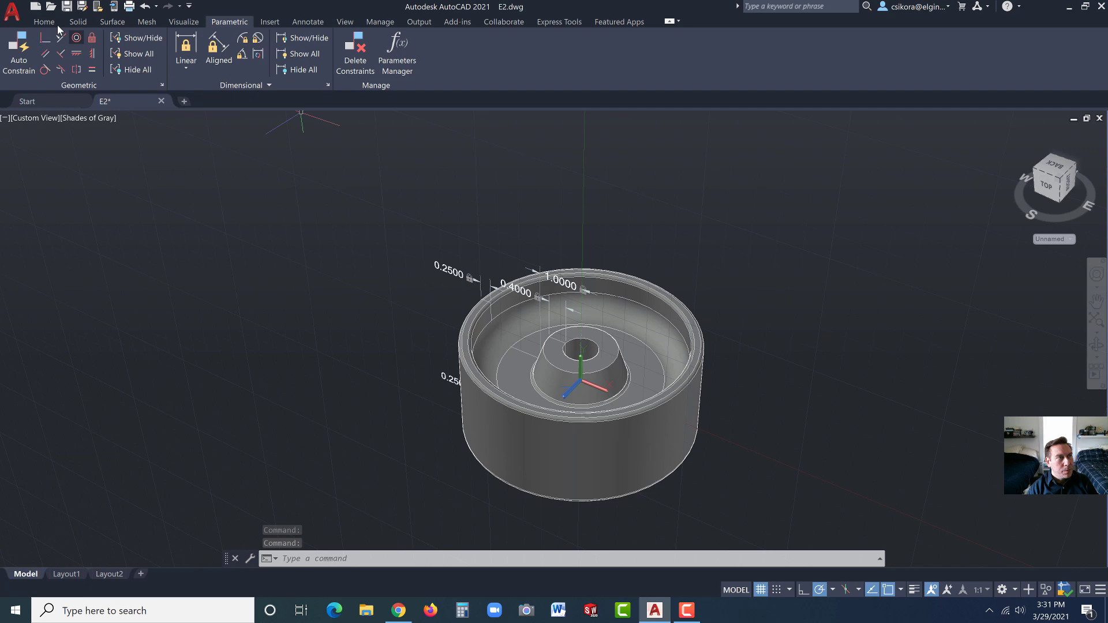
left_click(34, 9)
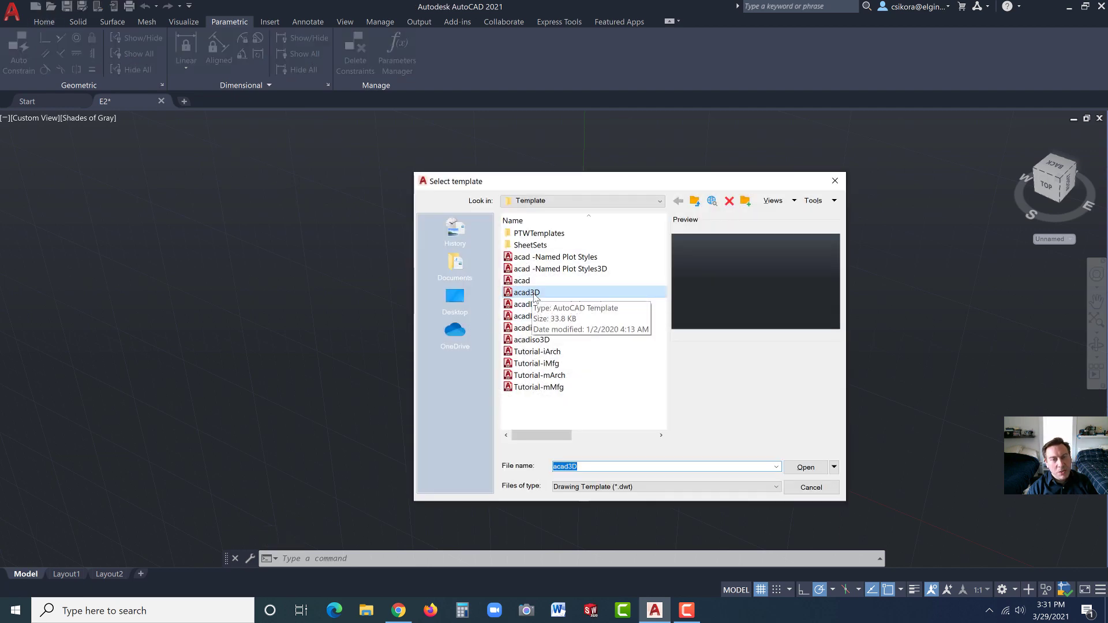
double_click(527, 292)
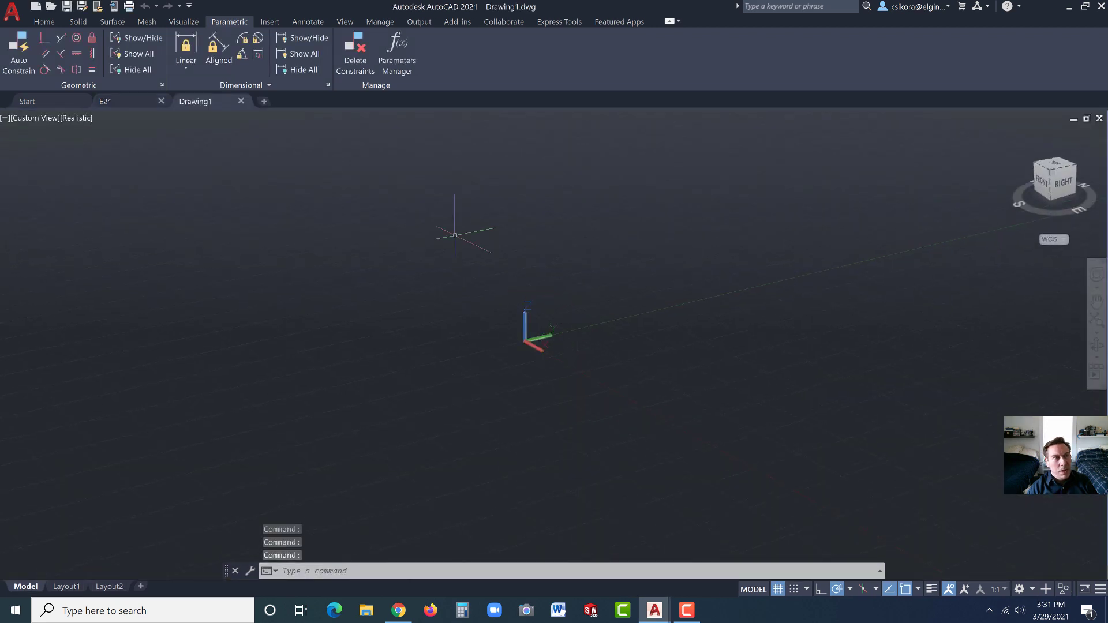
Step: Set the UCS to Front and view the drawing plane straight on from the top
left_click(42, 20)
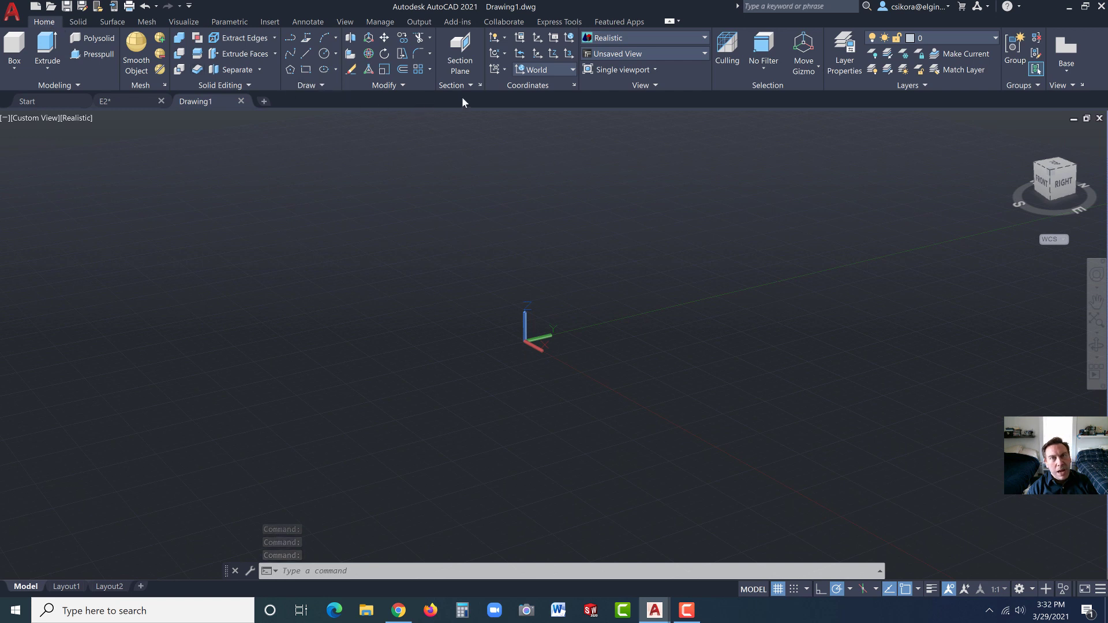
left_click(525, 70)
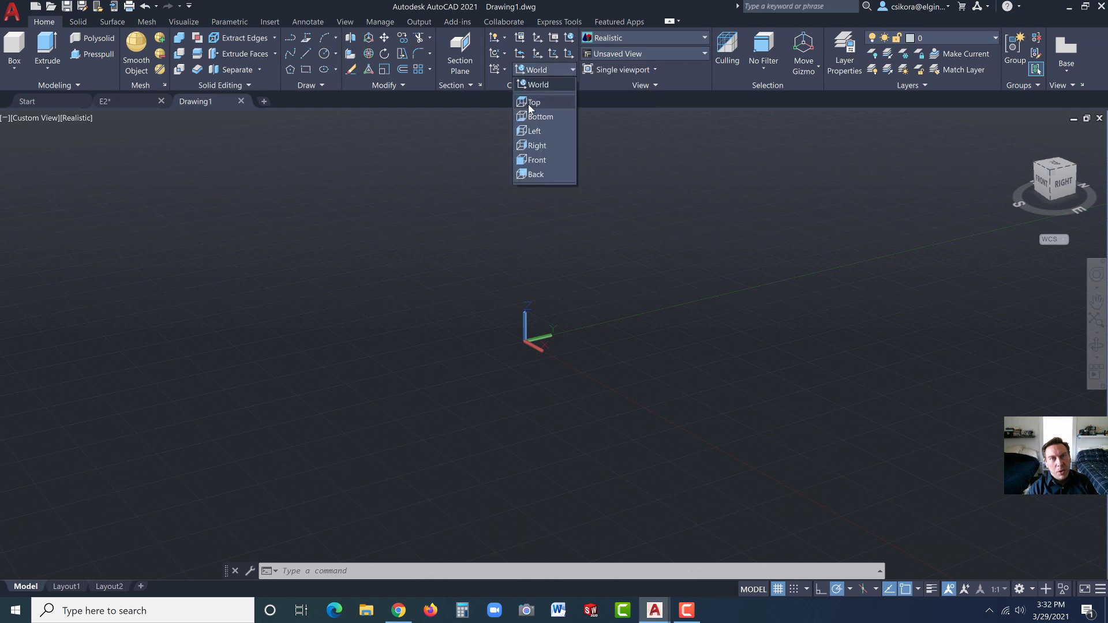
left_click(526, 162)
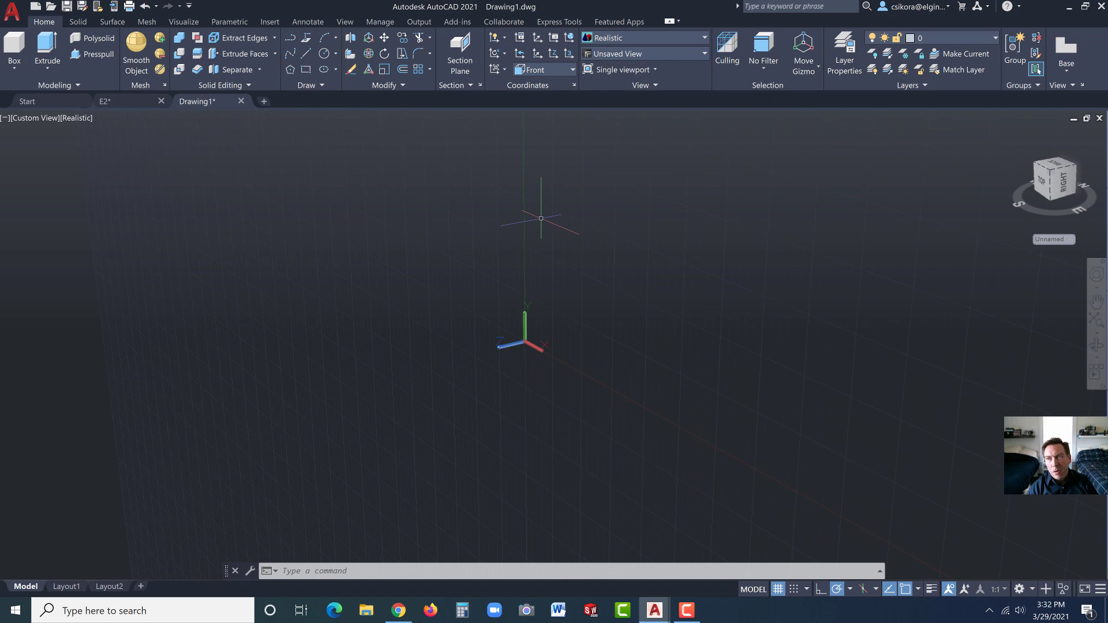
left_click(1038, 184)
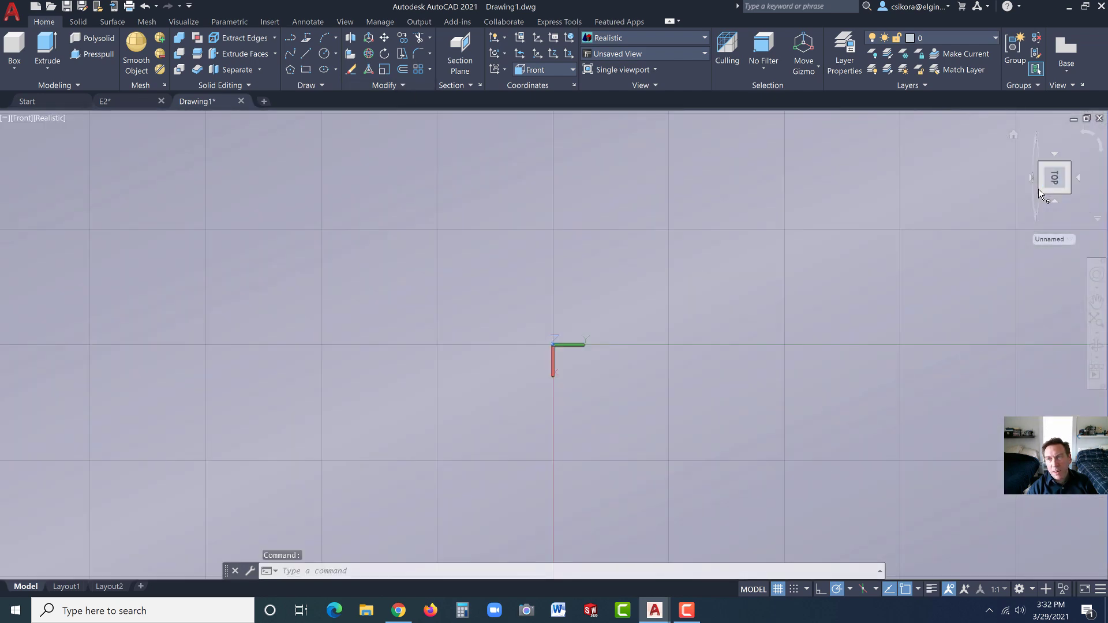
left_click(1083, 139)
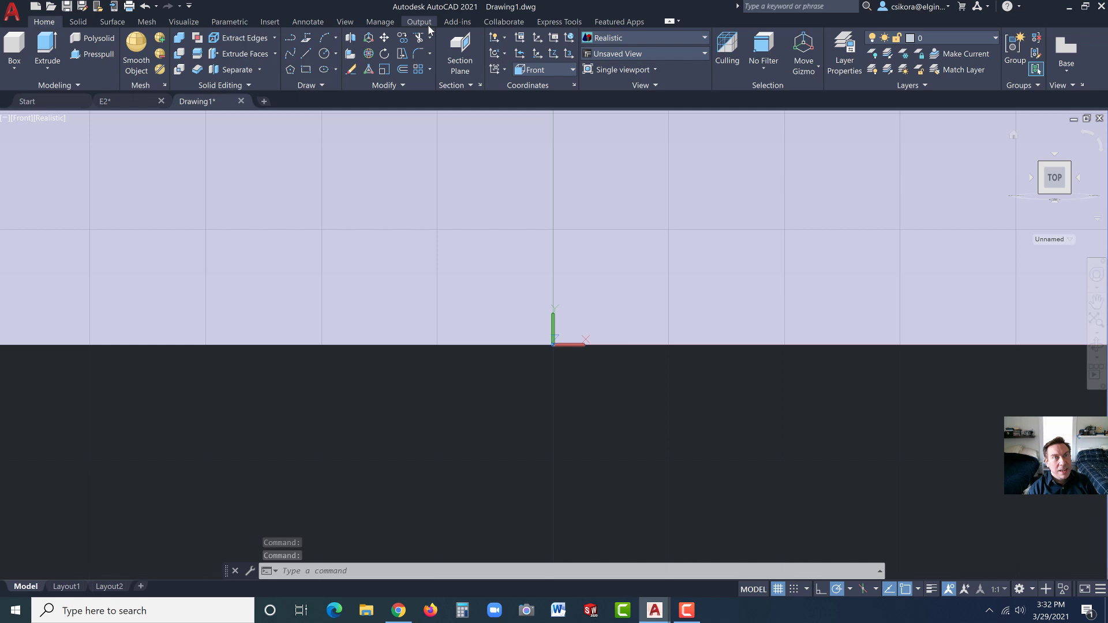
Step: Switch the visual style to 2D Wireframe
left_click(348, 23)
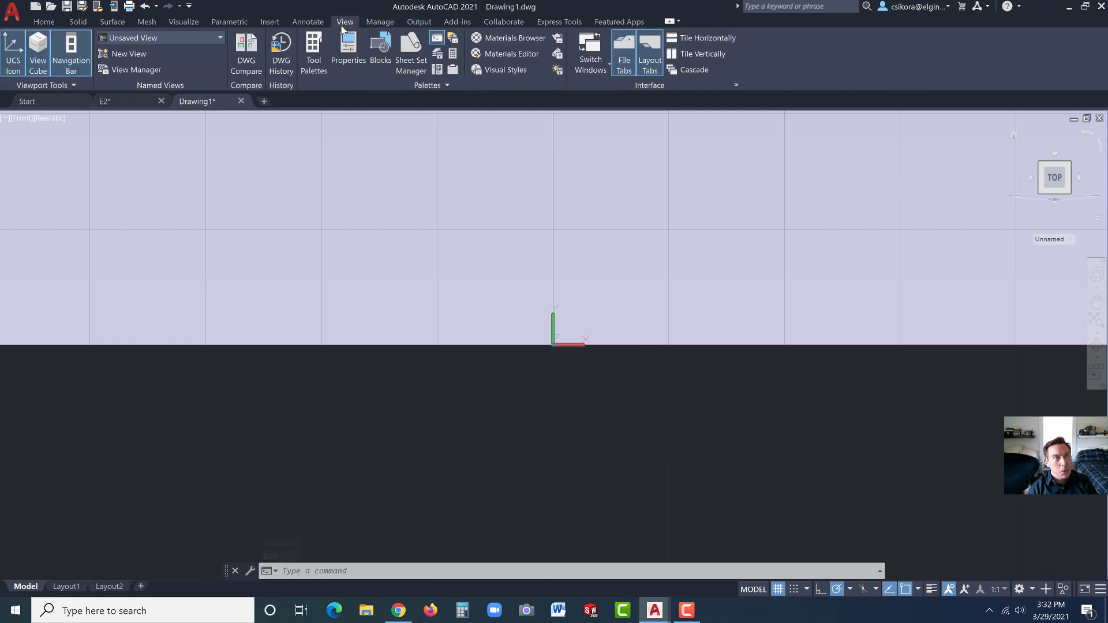
left_click(184, 22)
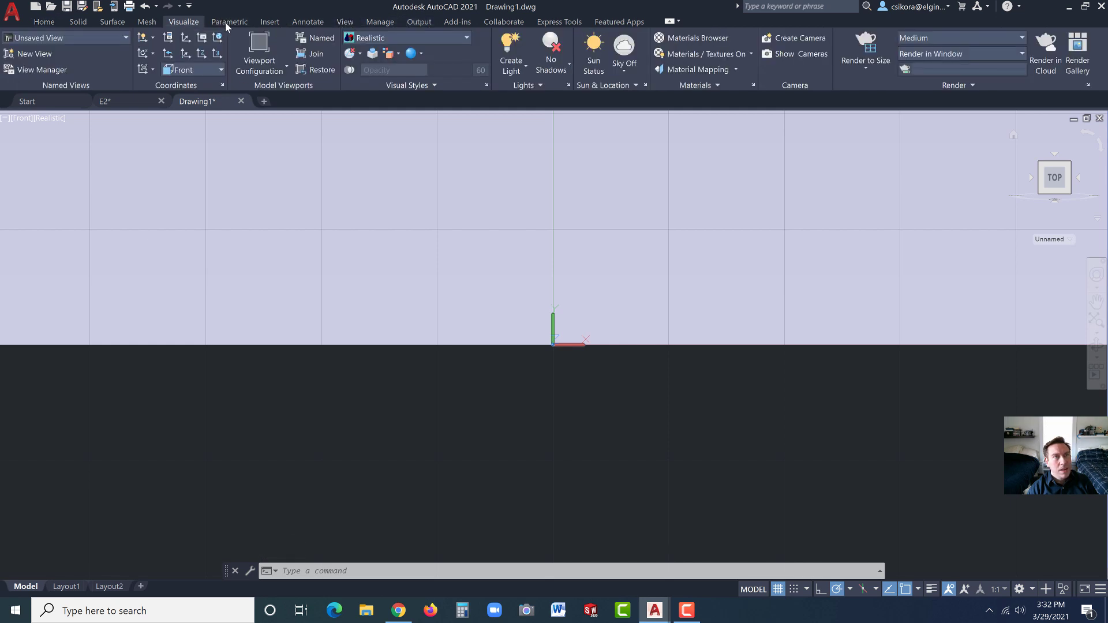
left_click(355, 40)
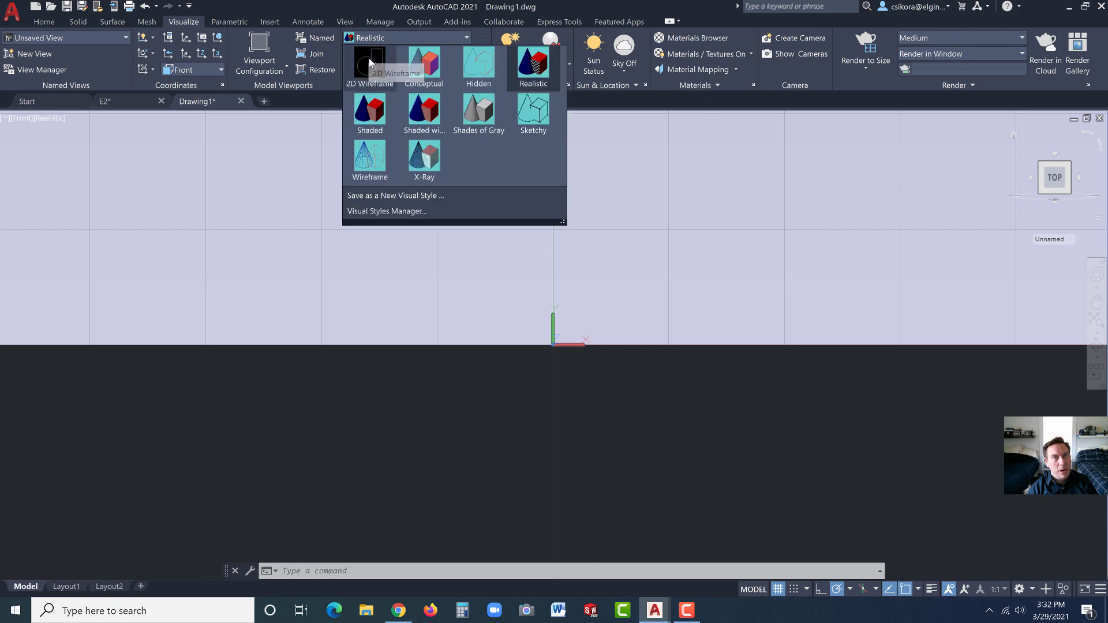
left_click(370, 63)
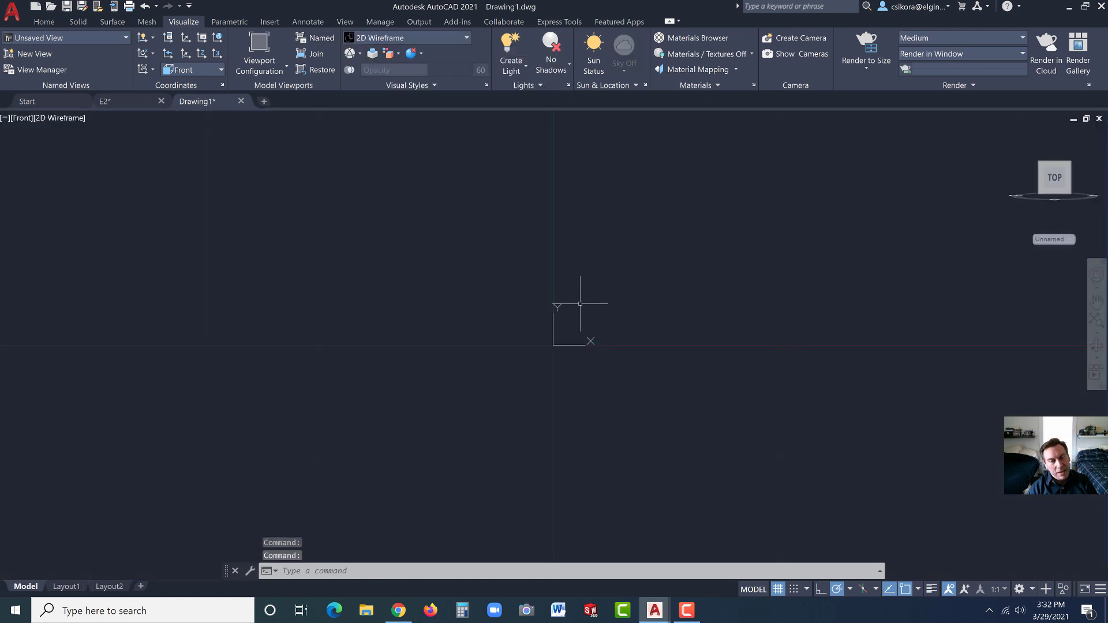
scroll(577, 303, "down", 3)
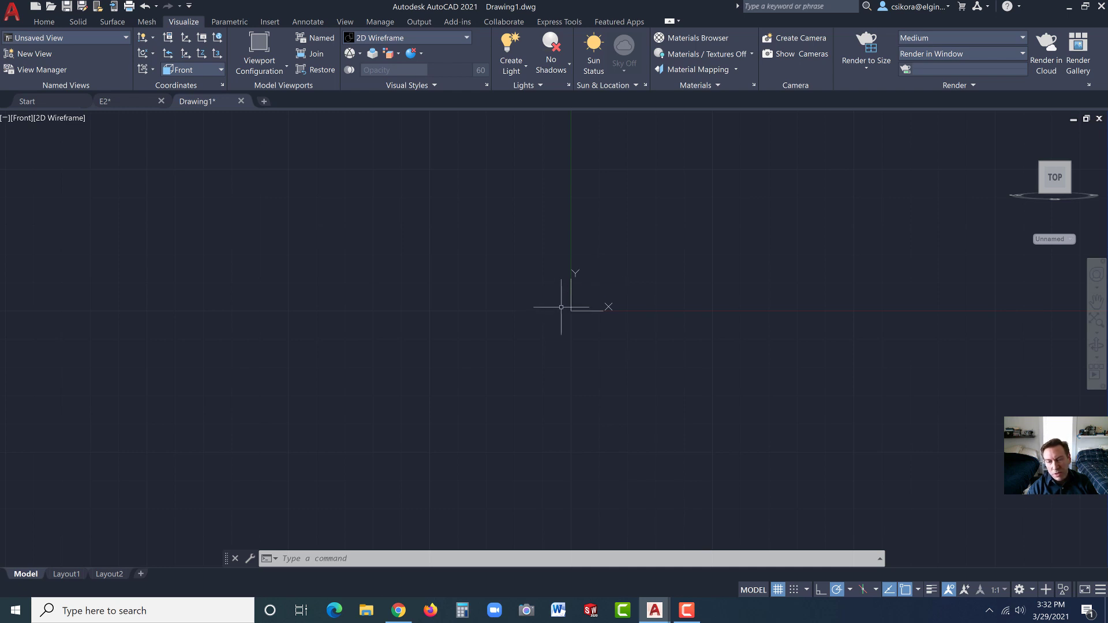
Step: Turn on grid snap and start a line at the origin
left_click(794, 590)
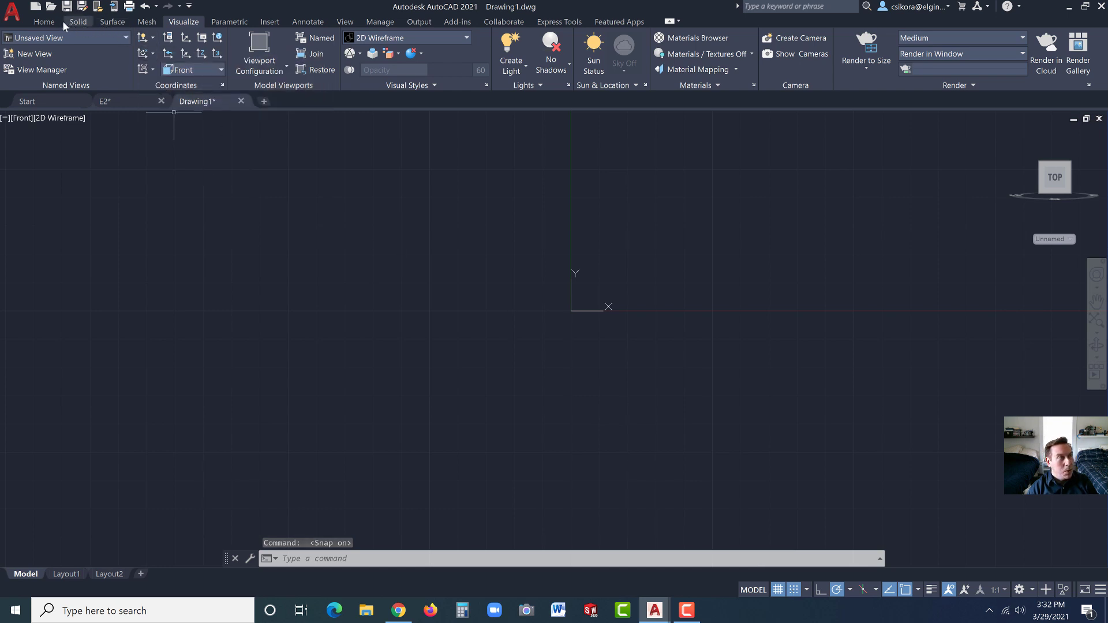
left_click(45, 22)
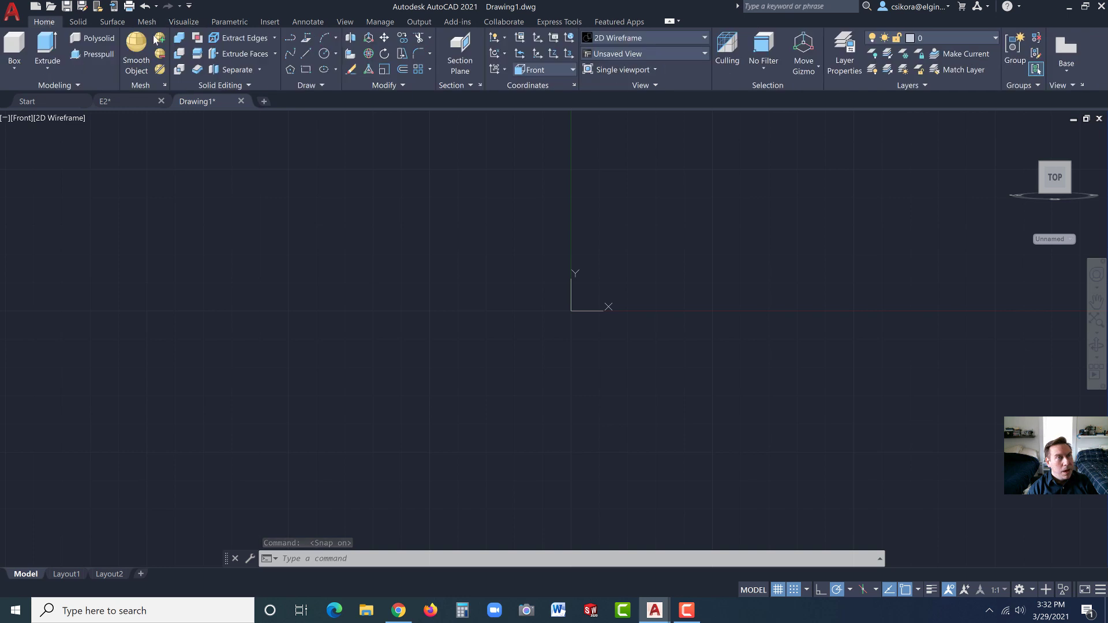
left_click(305, 55)
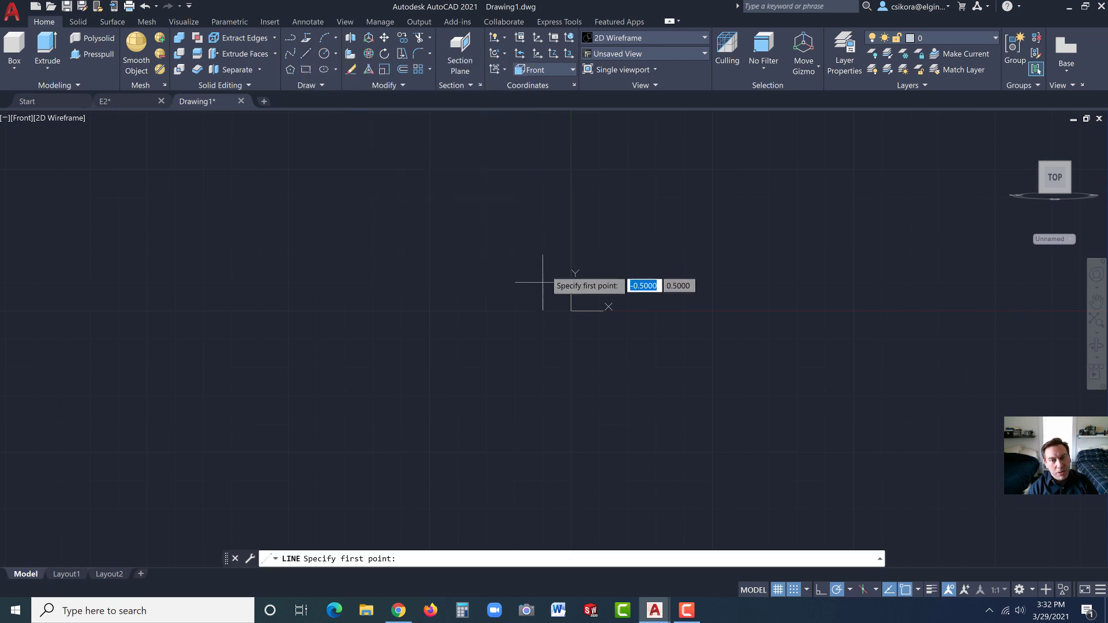
left_click(571, 311)
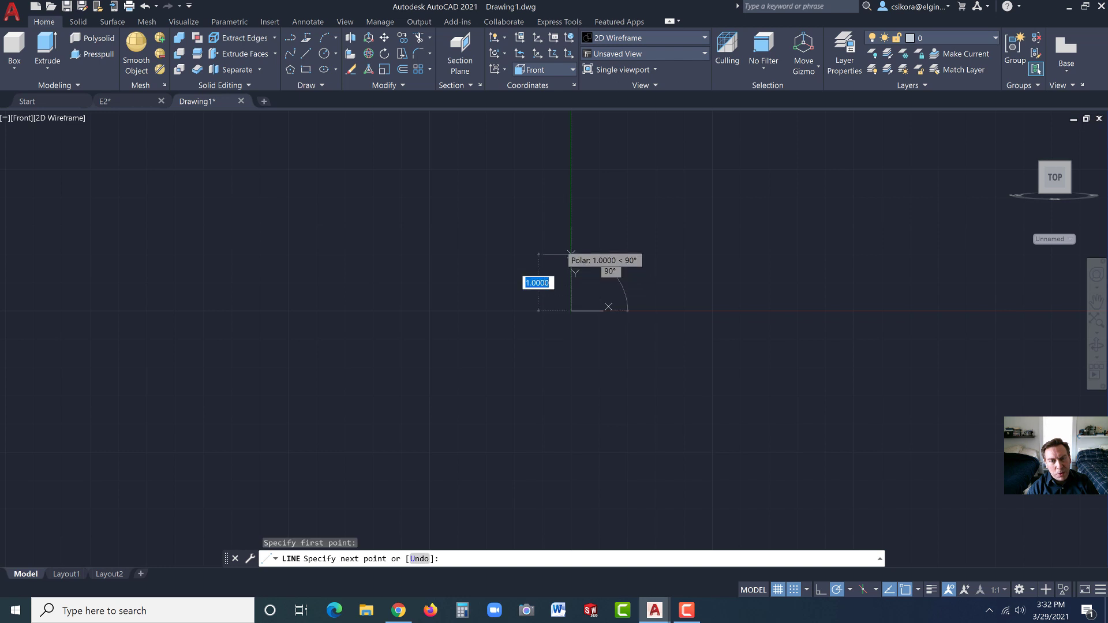
key("Return")
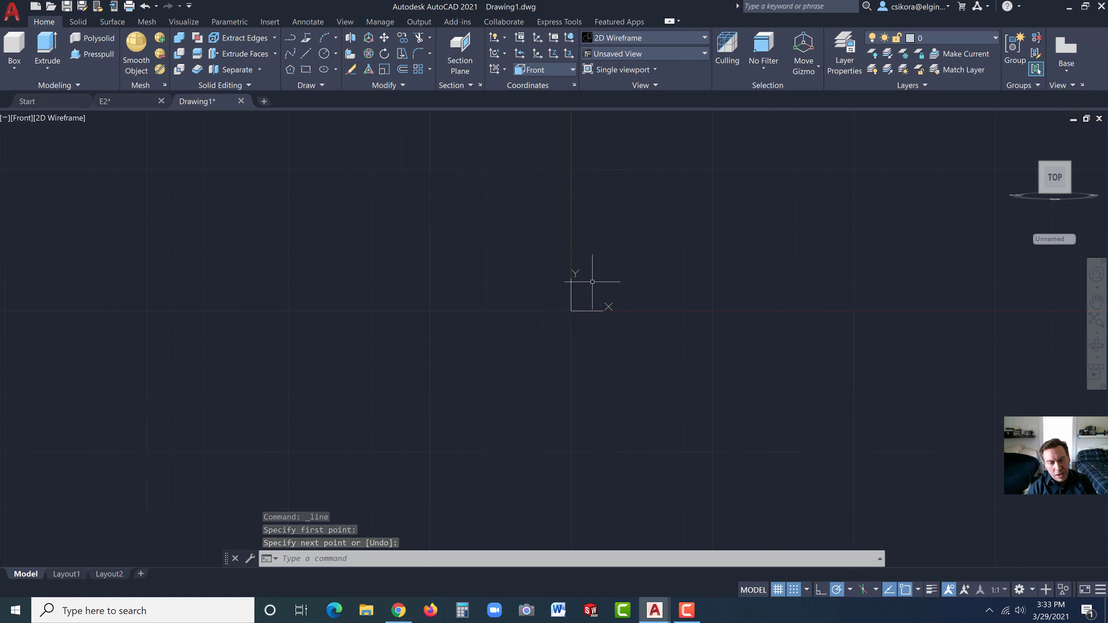
key("Return")
left_click(571, 310)
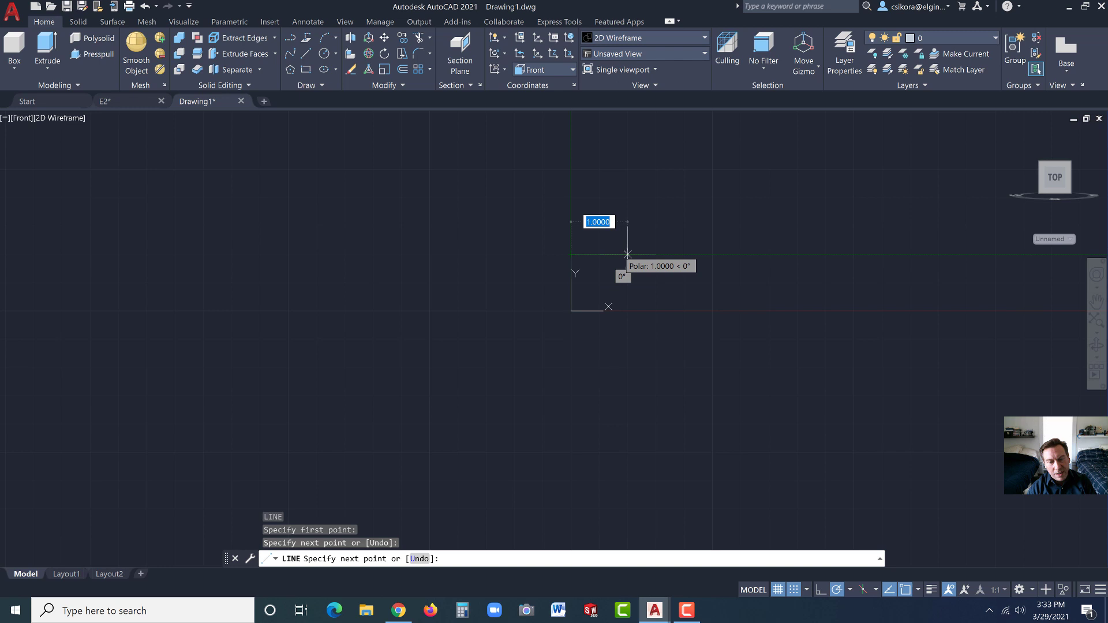
key("Escape")
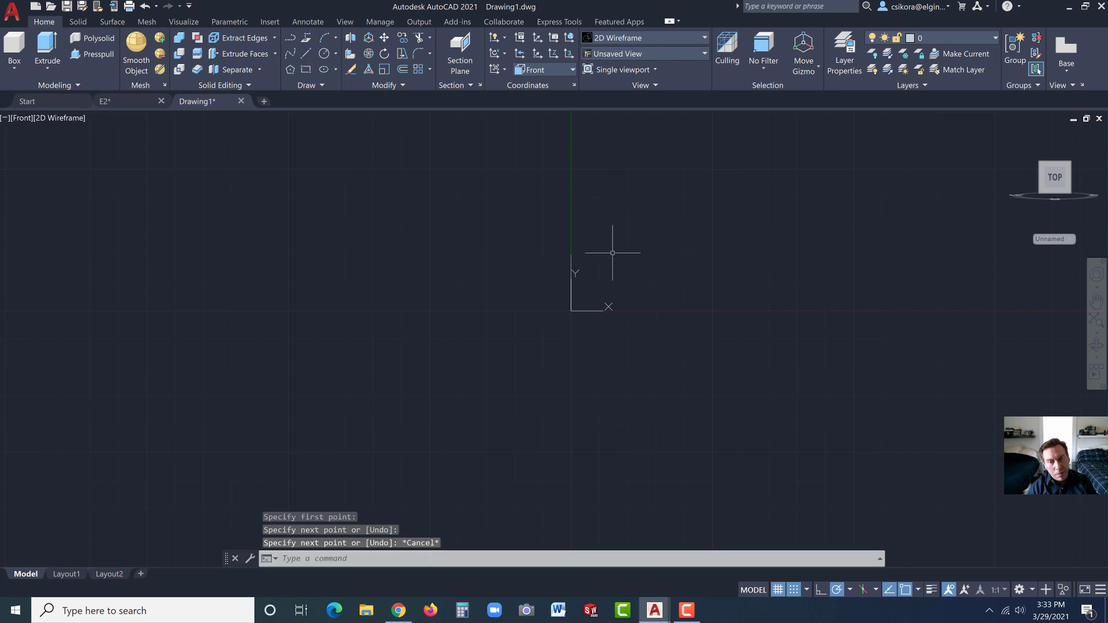
Step: Draw a 2.5-unit line leftward from the origin, then turn snap off
key("Return")
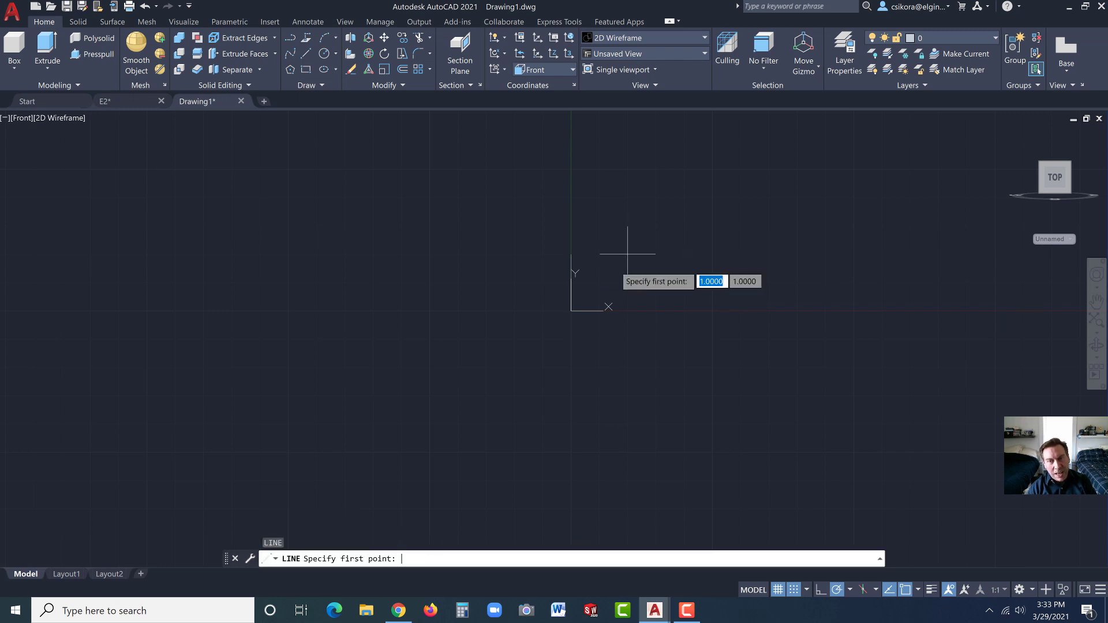
left_click(571, 310)
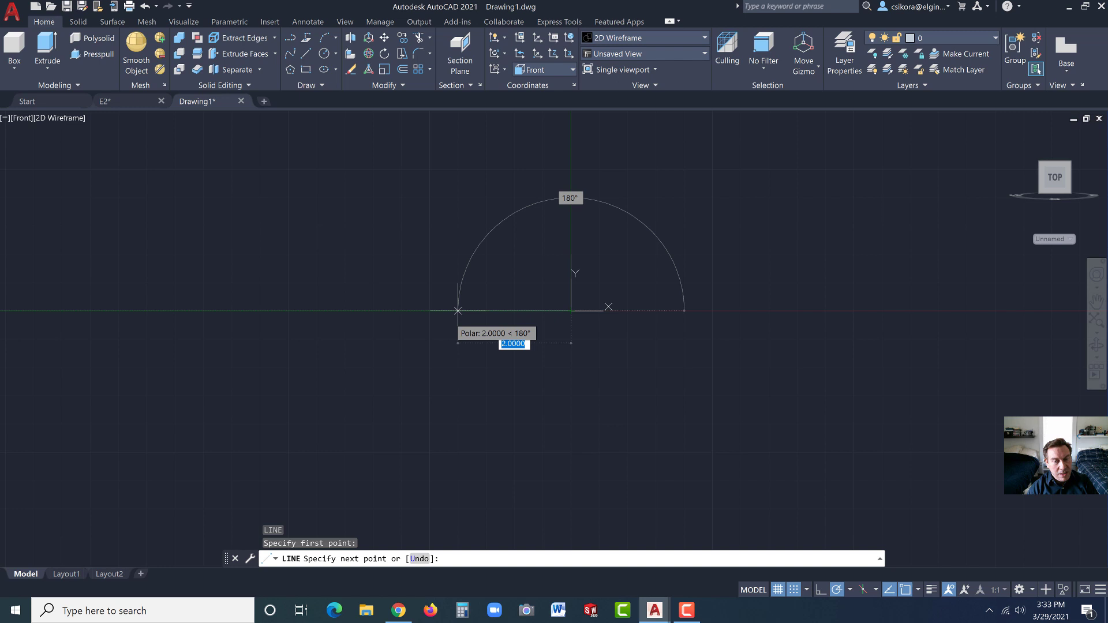
type("2")
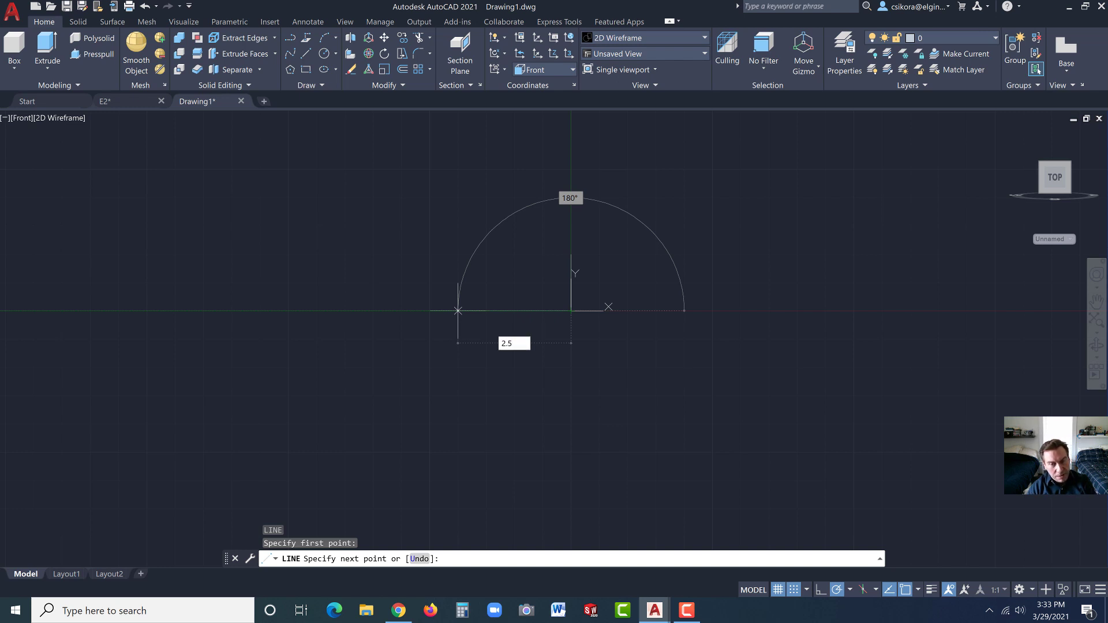
type(".5")
key("Return")
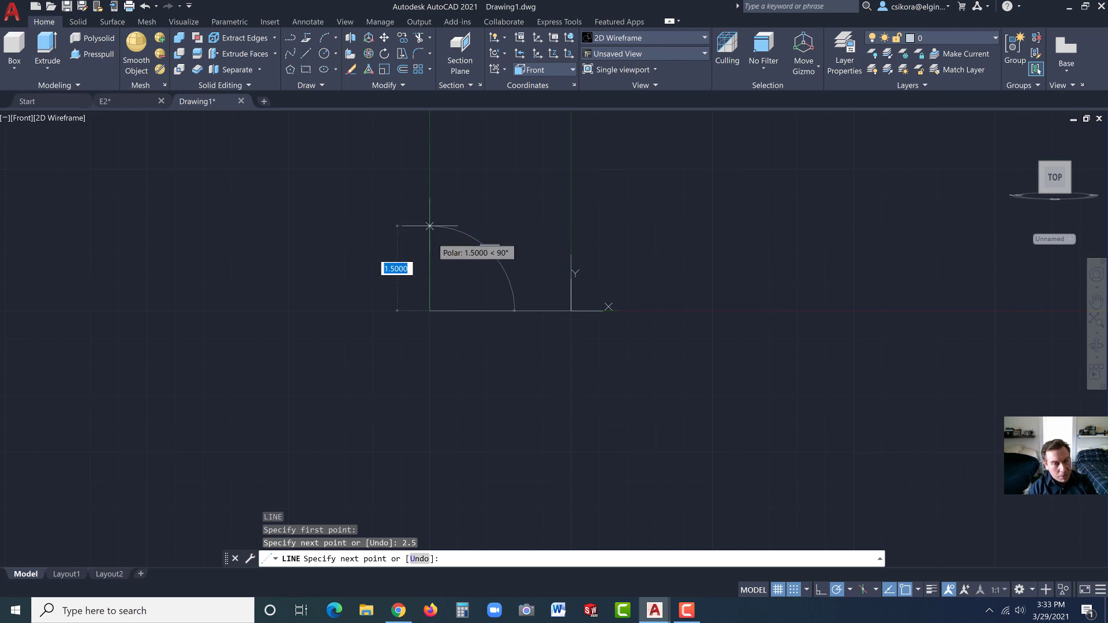
key("Escape")
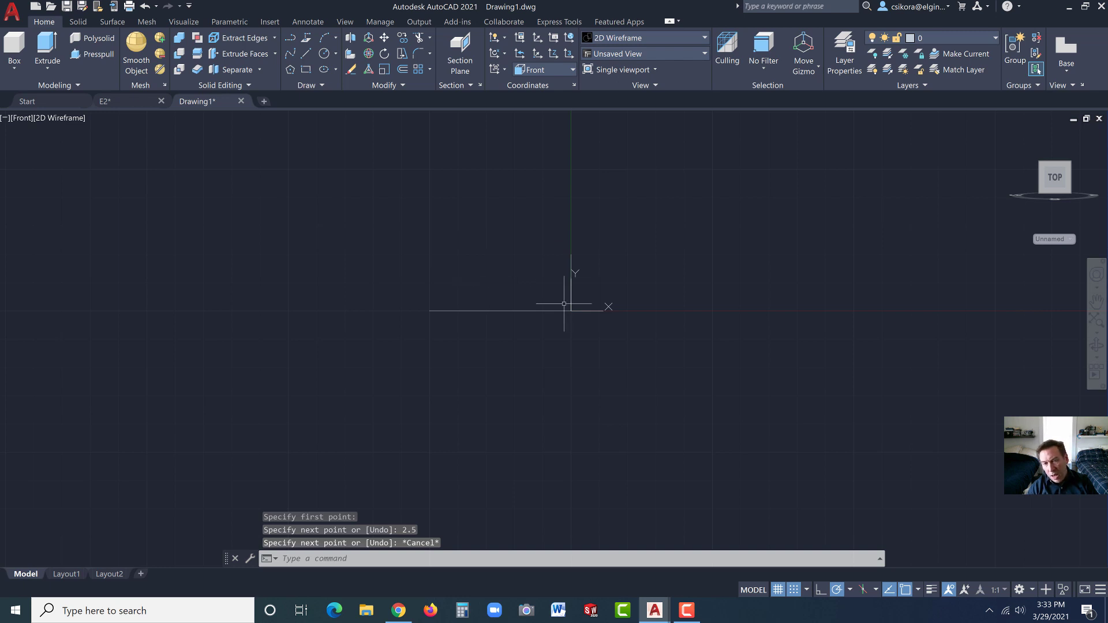
left_click(794, 589)
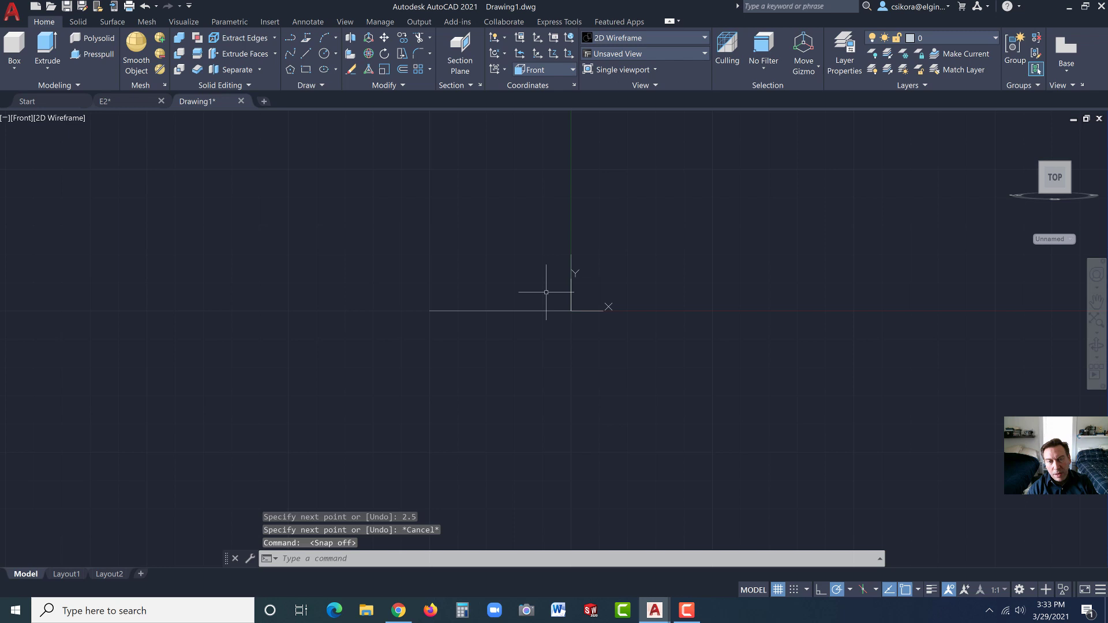
scroll(546, 292, "up", 2)
scroll(568, 282, "up", 2)
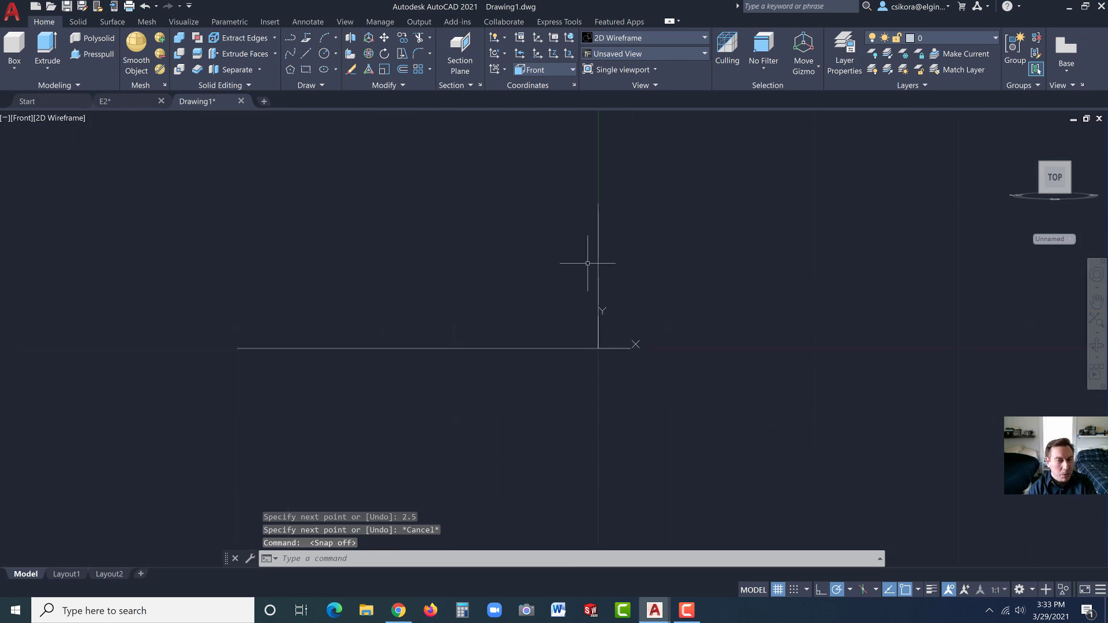
Step: Bring up the reference PDF at page 29 showing the dimensioned wheel profile
left_click(404, 612)
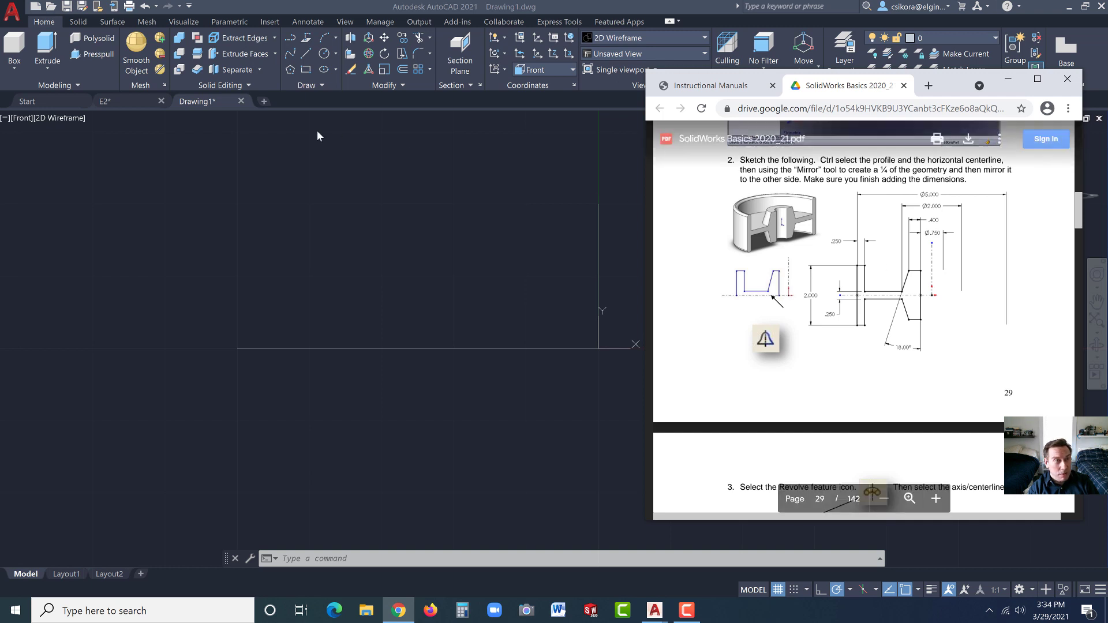
Step: Draw a 0.375 base from the origin, a vertical side, and a 0.4 top edge
left_click(303, 54)
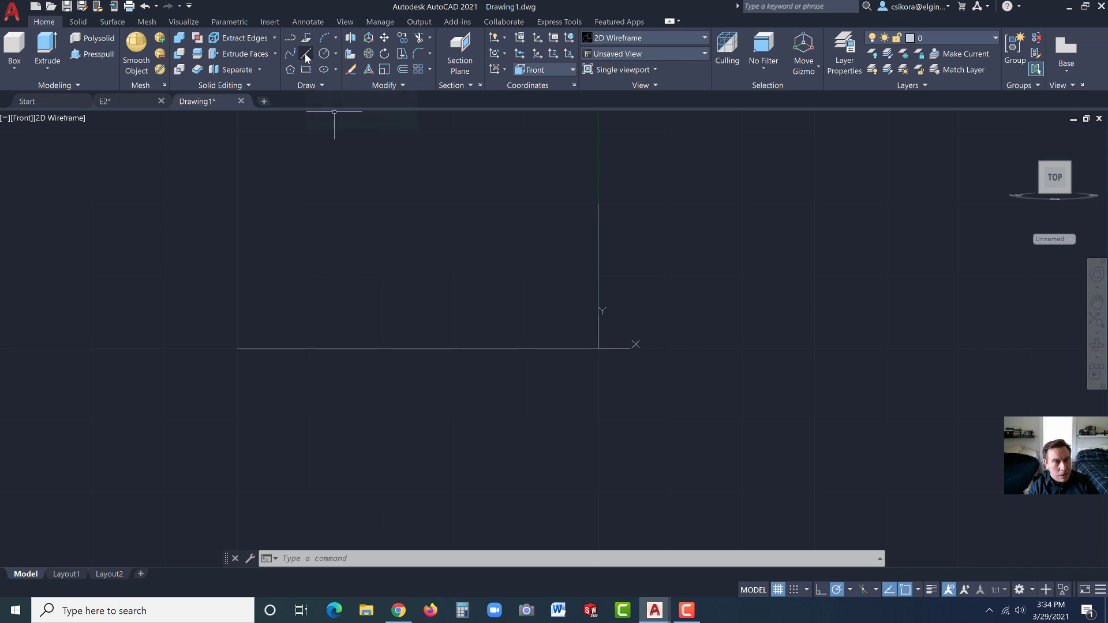
left_click(305, 54)
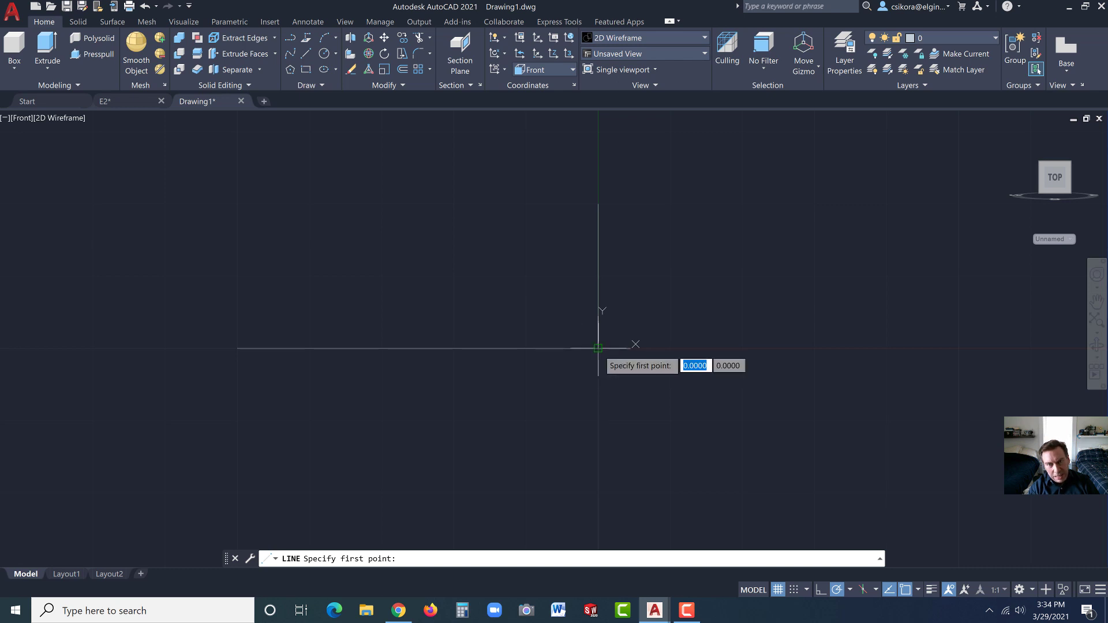
left_click(598, 348)
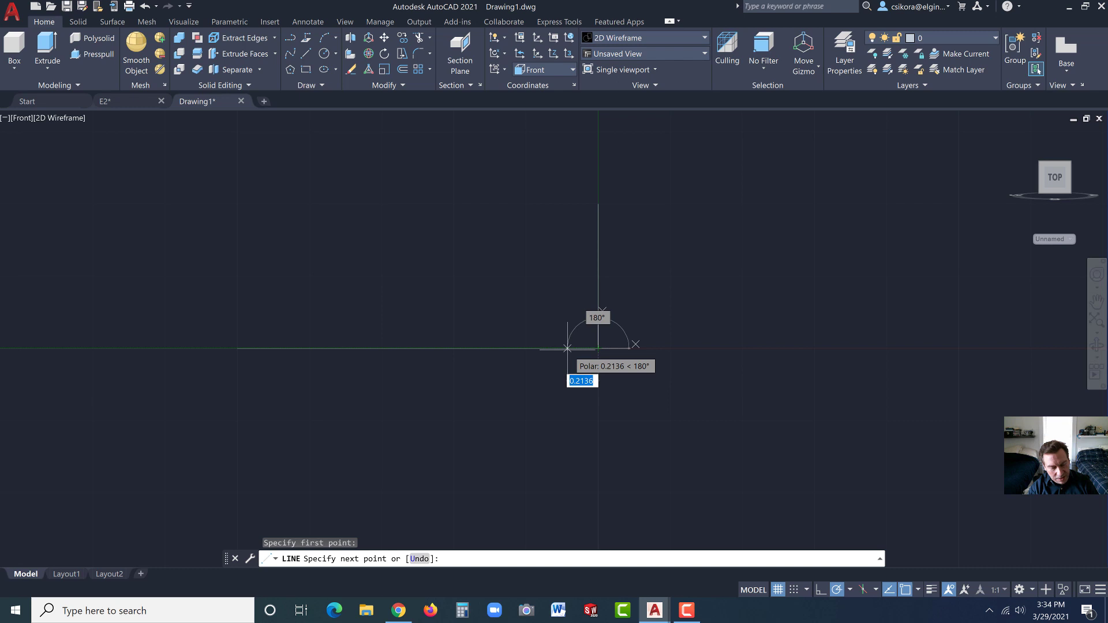
type(".375")
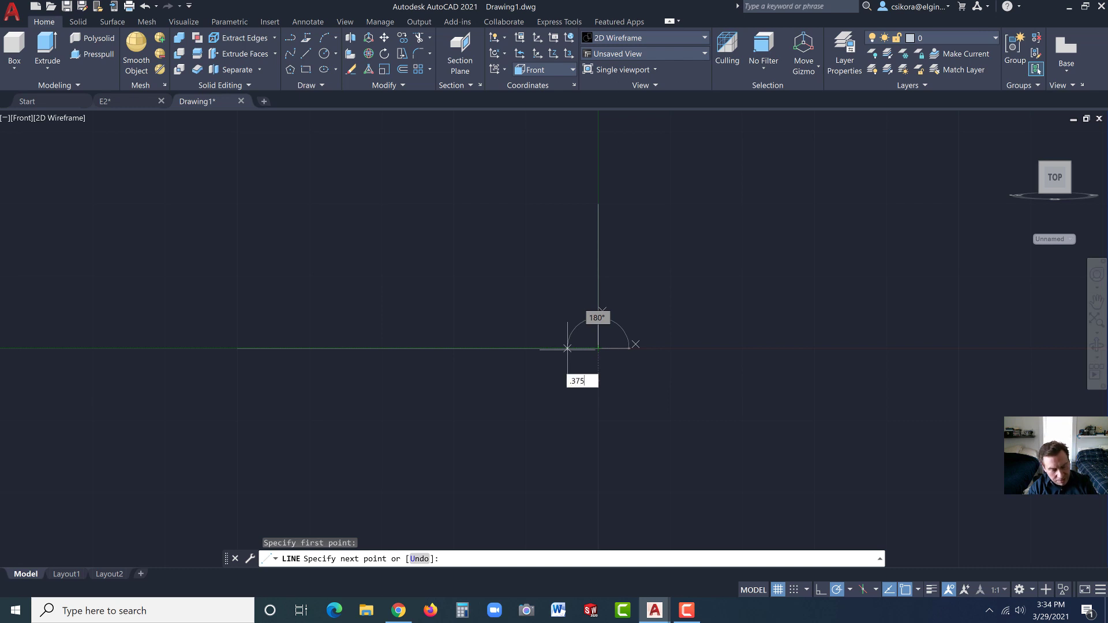
key("Return")
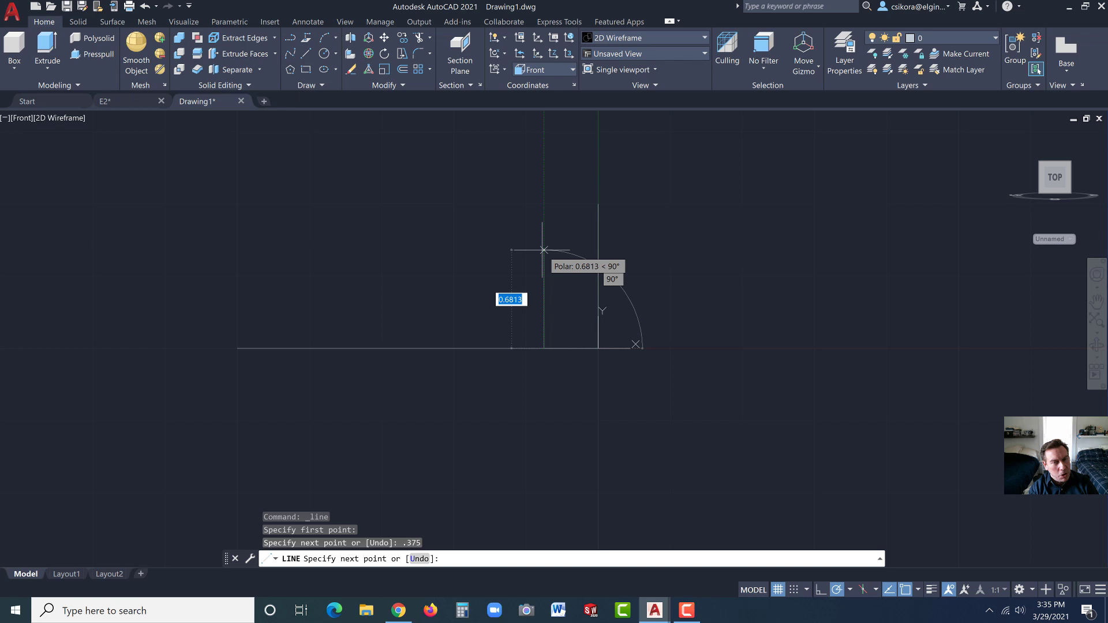
left_click(543, 215)
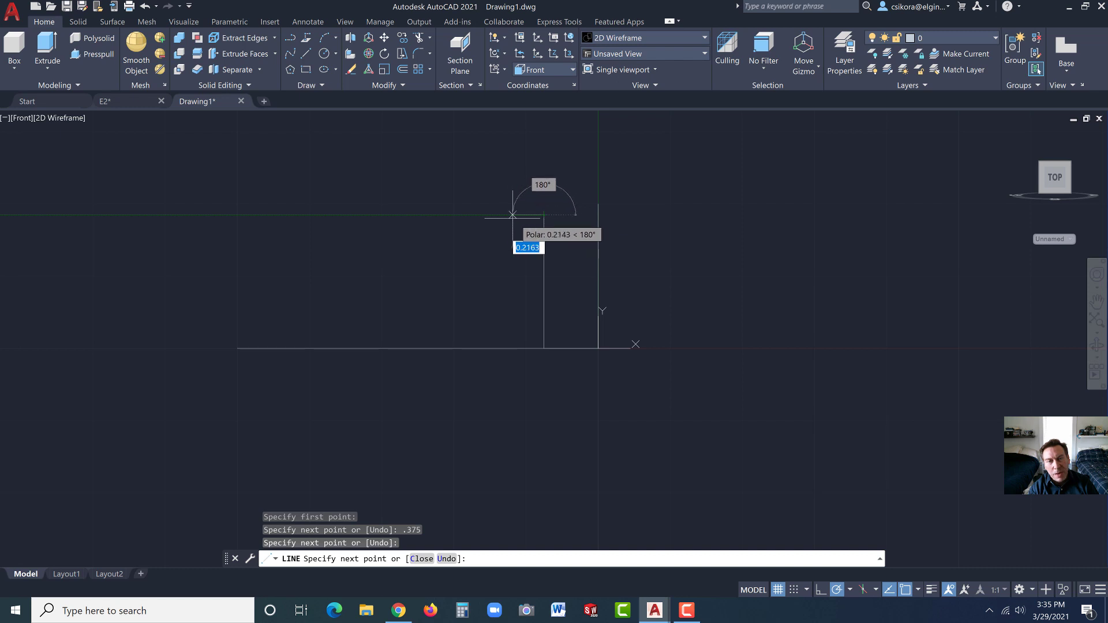
type(".4")
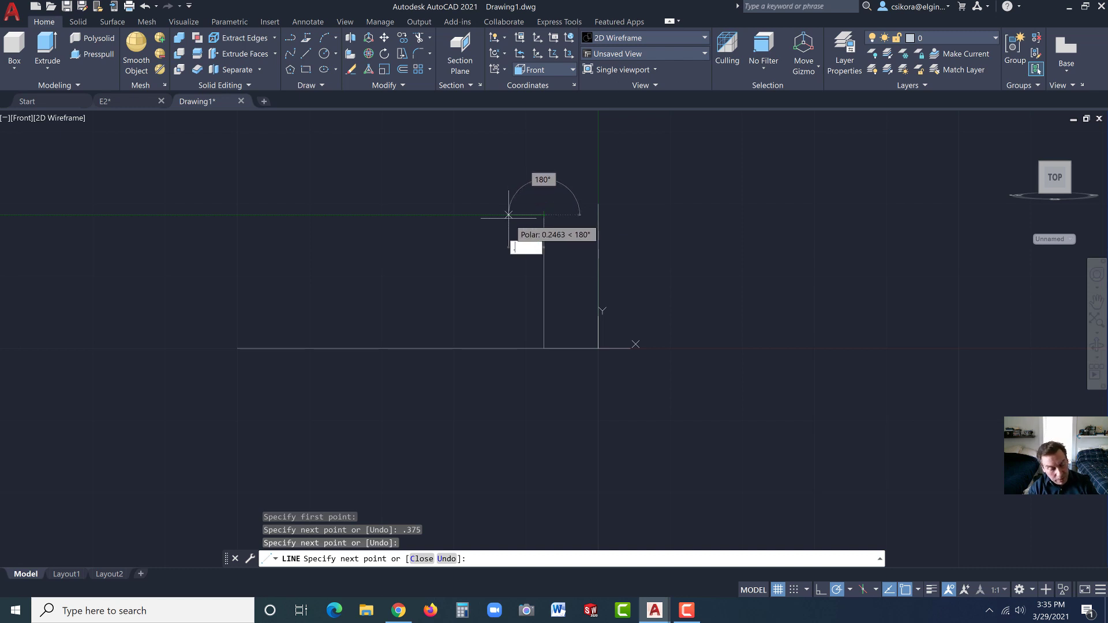
key("Return")
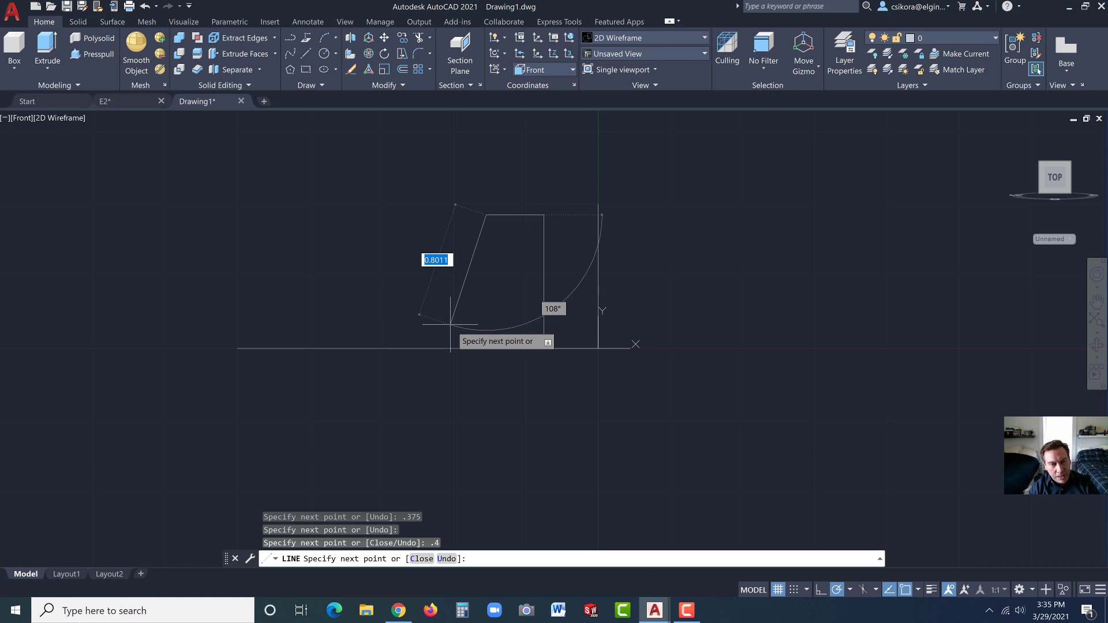
Step: Add the slanted edge, bottom, left wall, 0.25 top edge and a line down to the base
left_click(450, 324)
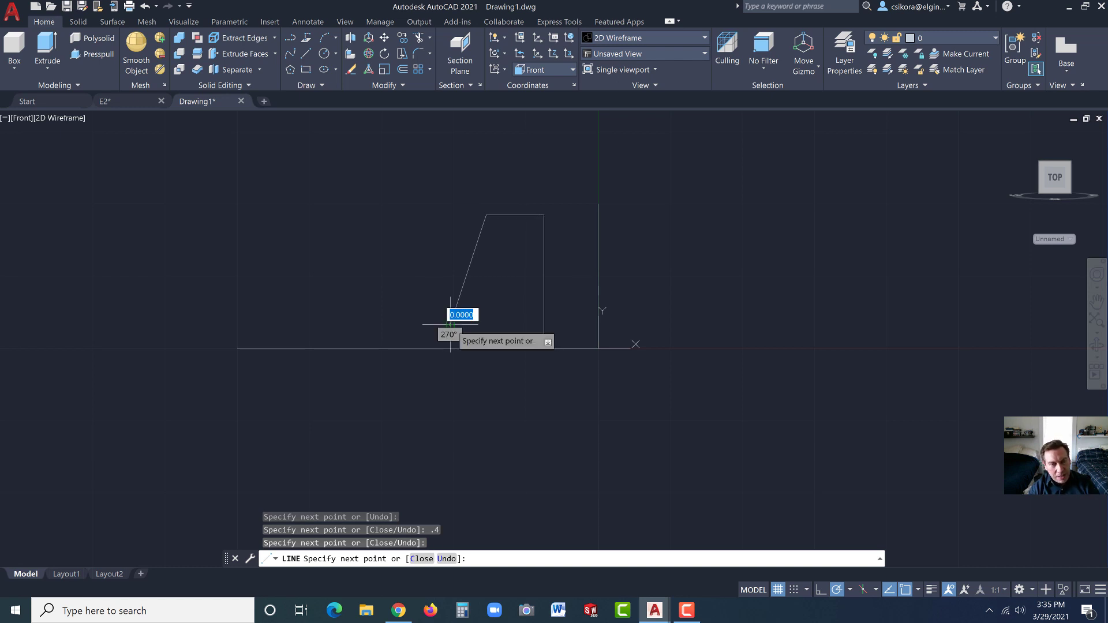
left_click(305, 325)
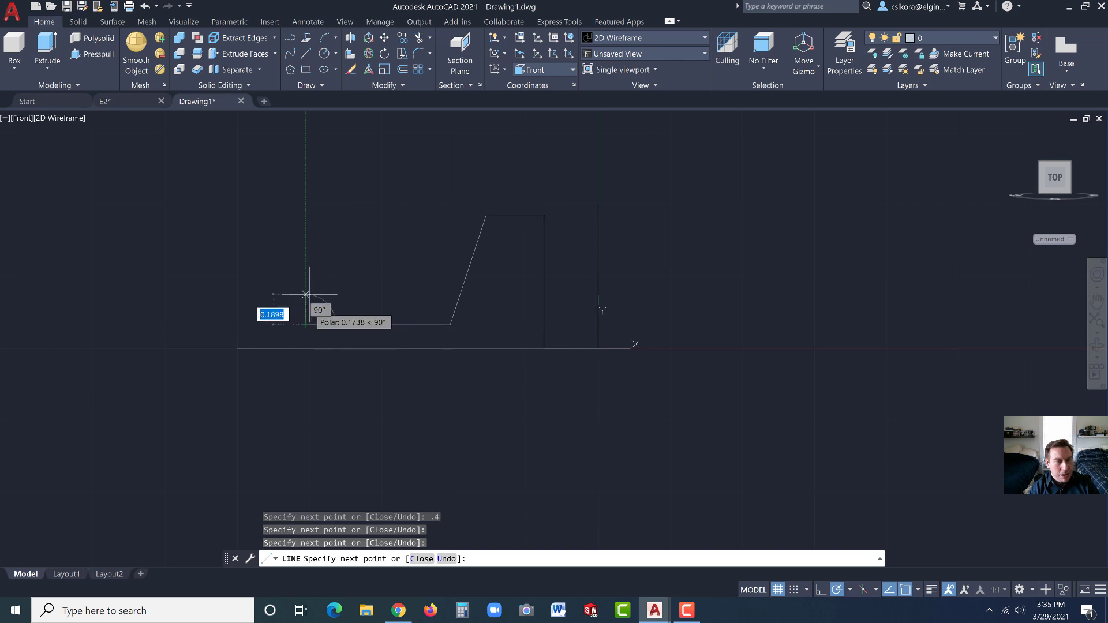
left_click(306, 194)
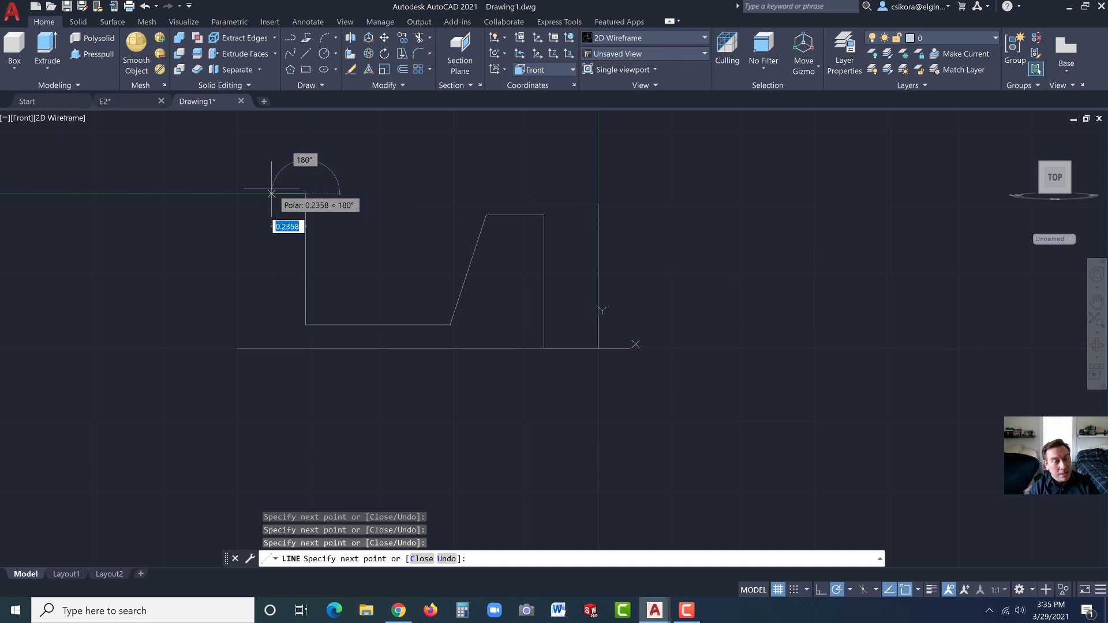
type(".25")
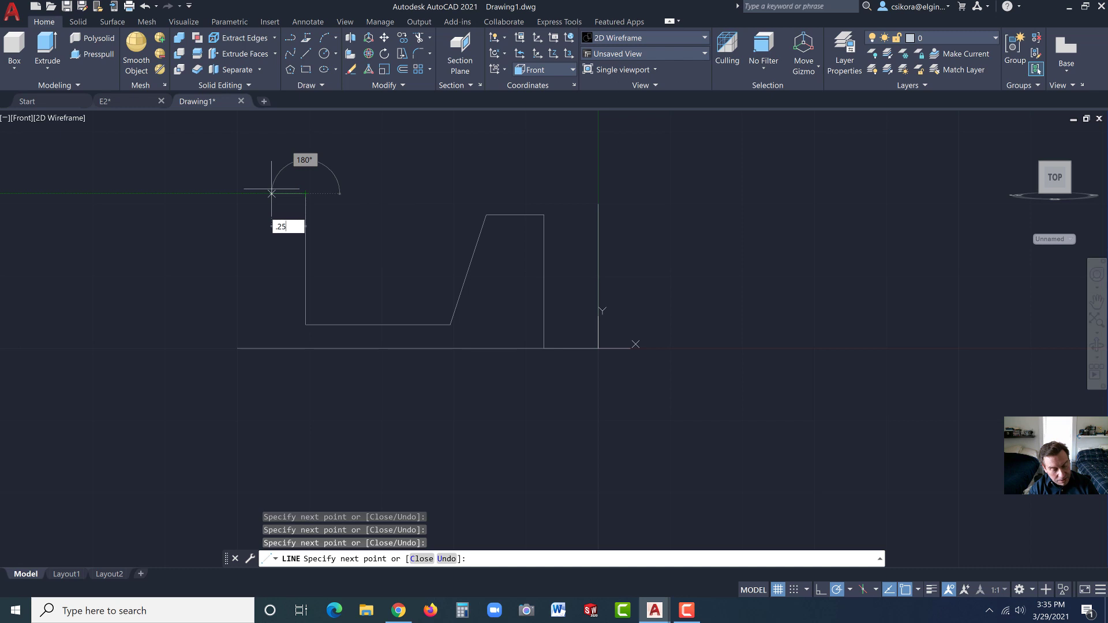
key("Return")
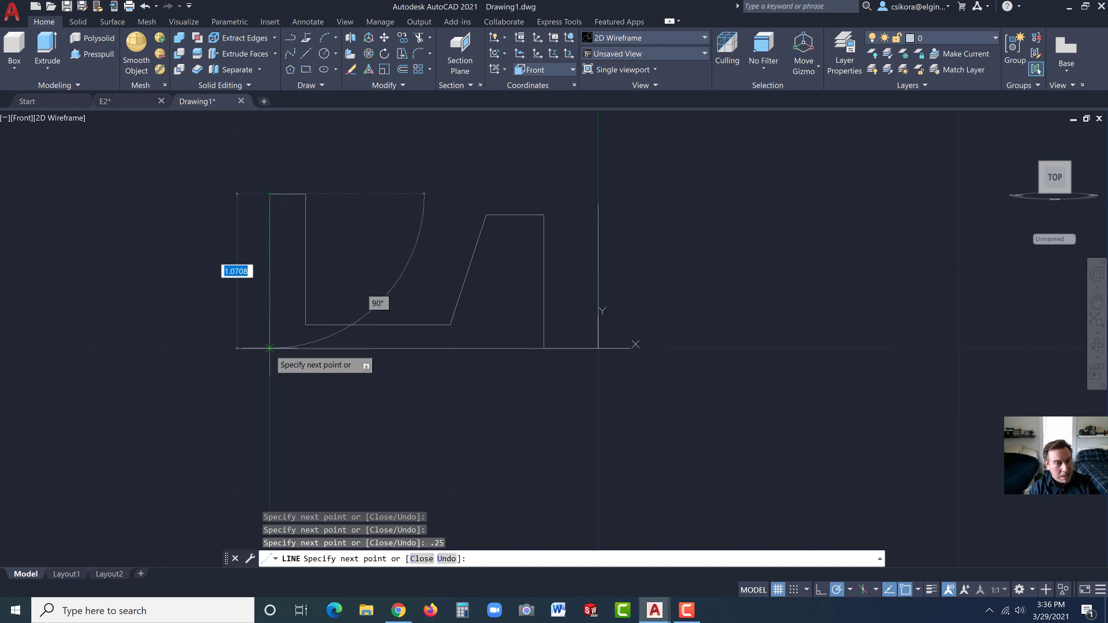
left_click(269, 348)
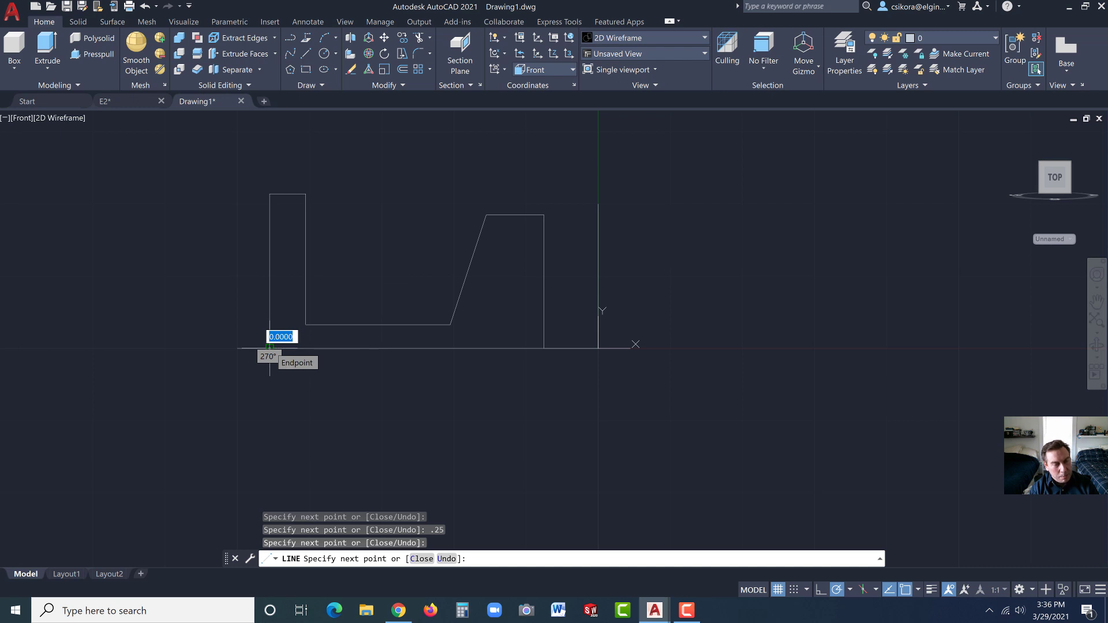
key("Escape")
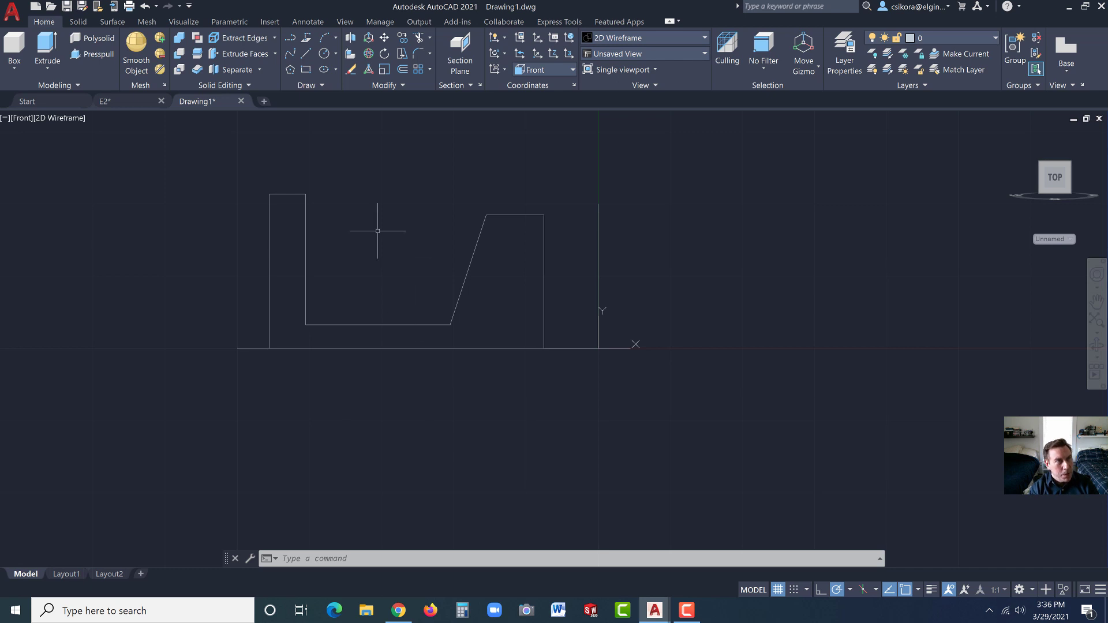
Step: Auto Constrain all ten profile lines by window-selecting the whole outline
left_click(231, 22)
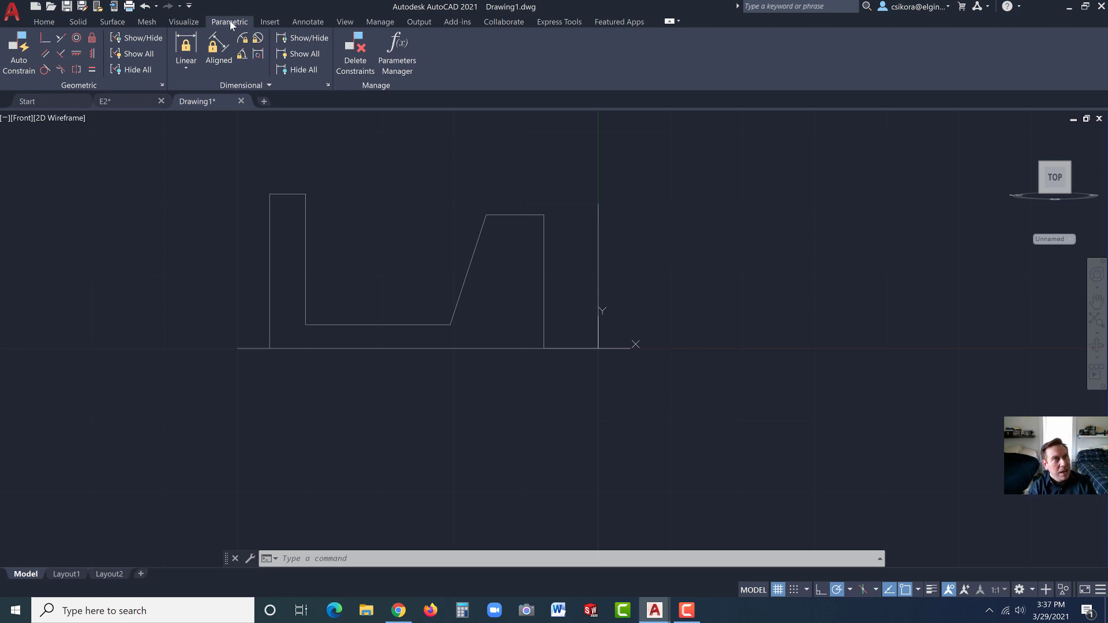
left_click(20, 53)
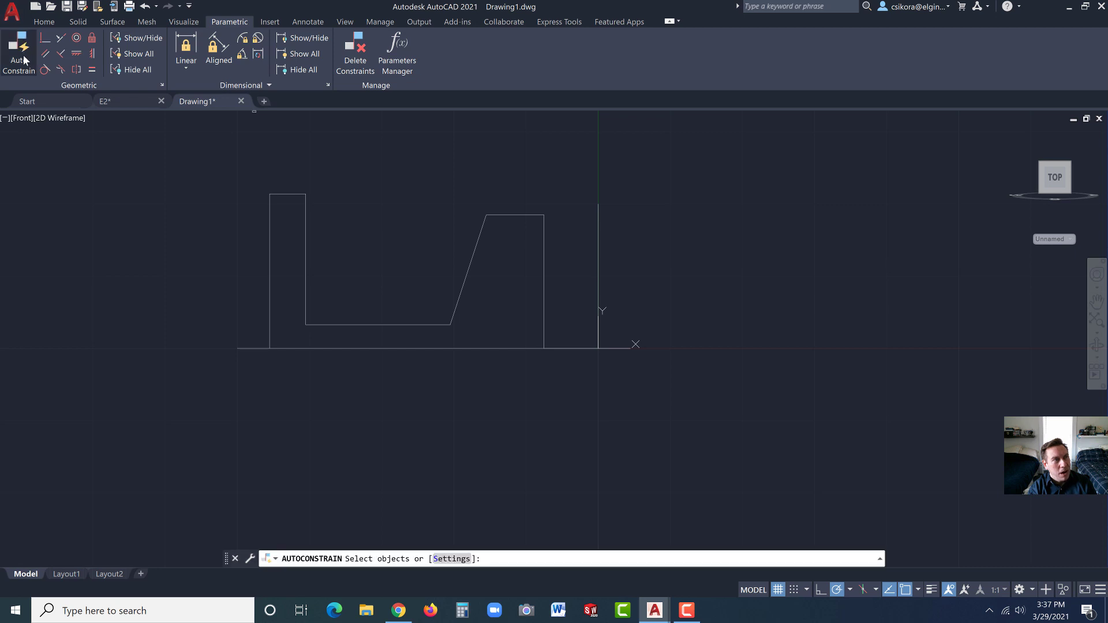
left_click(206, 160)
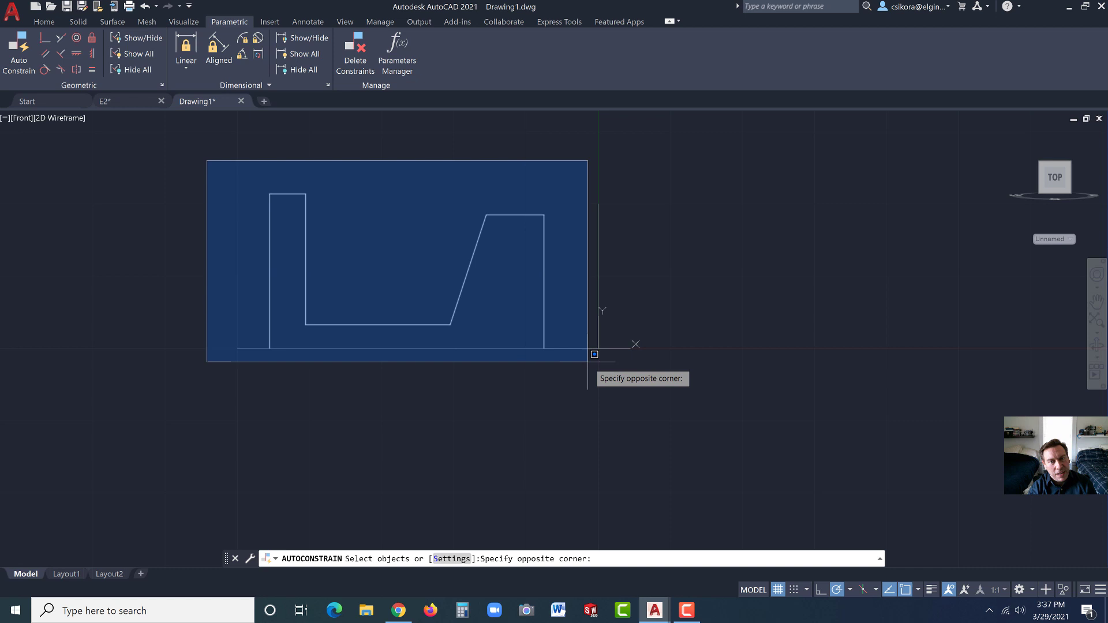
left_click(621, 379)
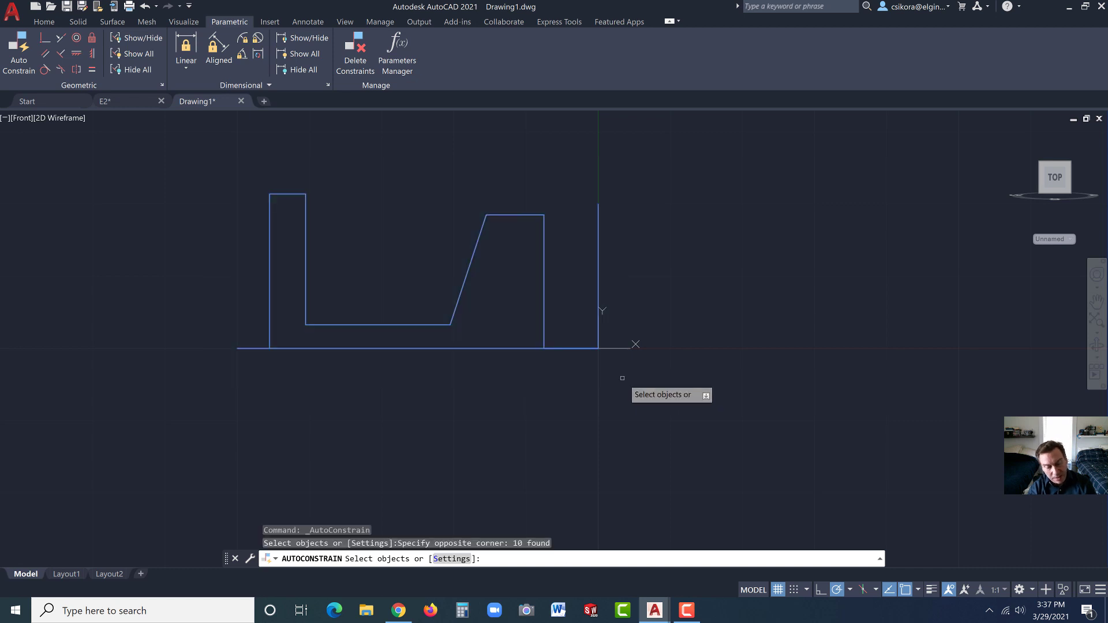
key("Return")
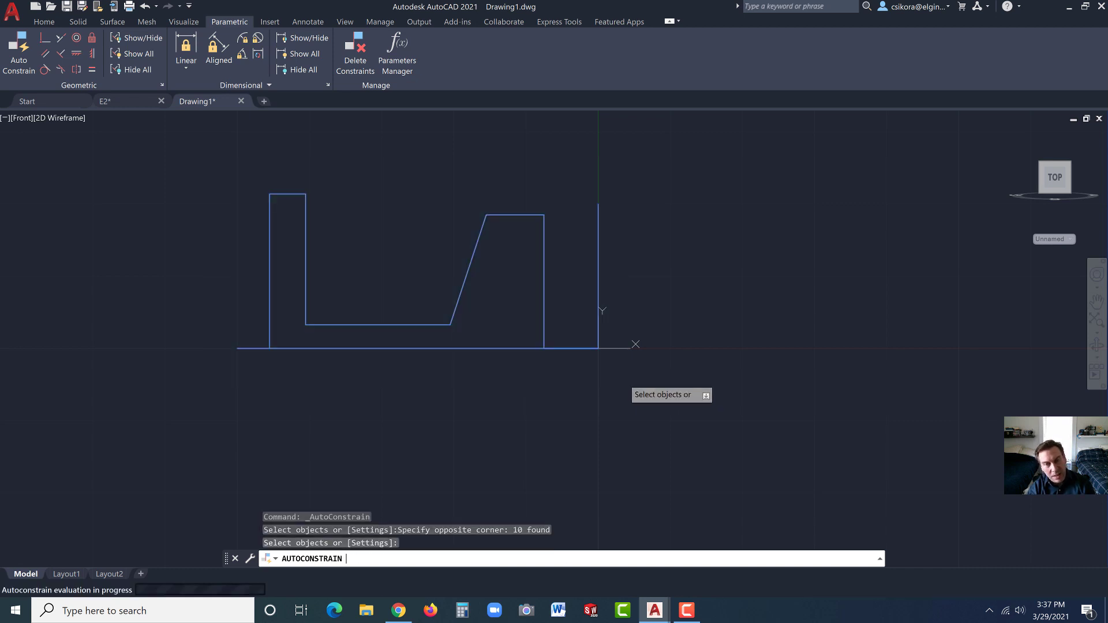
Step: Show all geometric constraint bars on the wheel profile
left_click(138, 52)
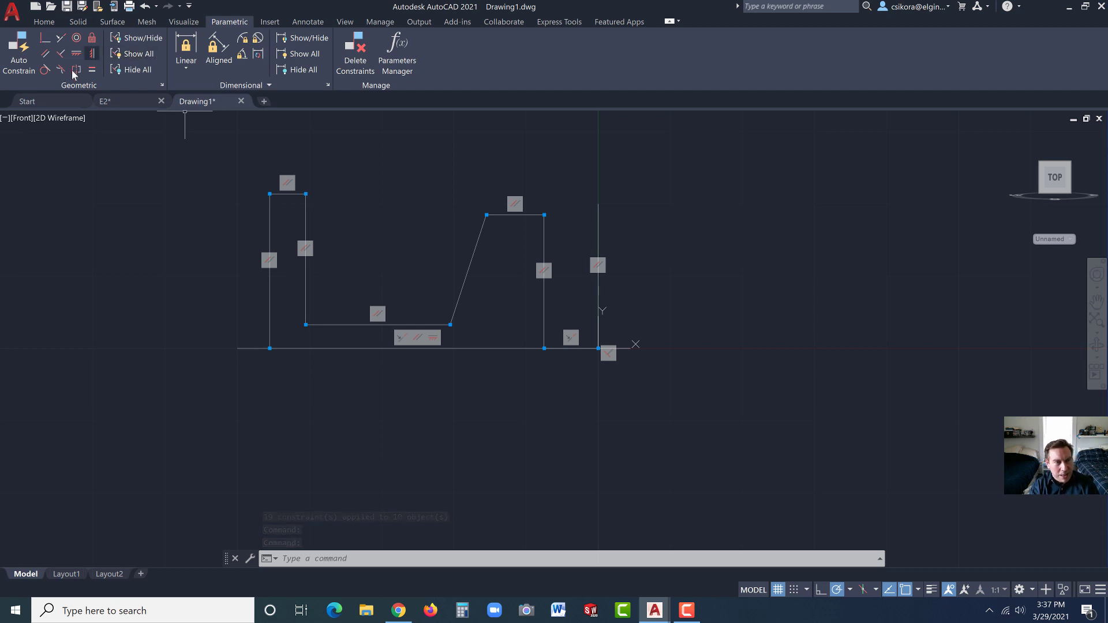
mouse_move(273, 265)
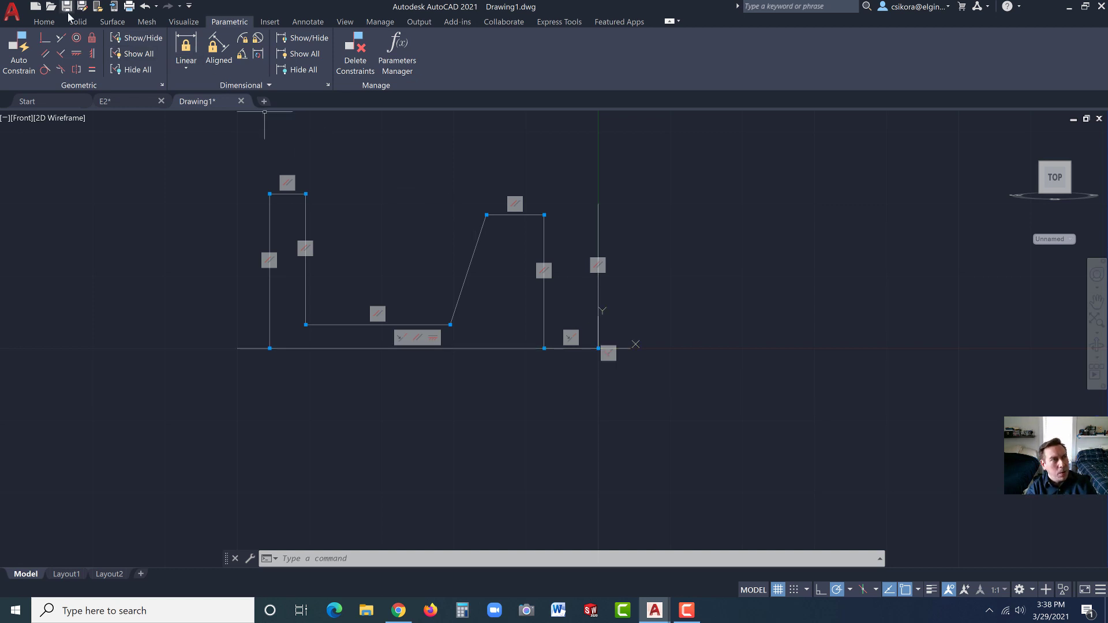
Step: Fix the origin, the vertical line's top endpoint and the base line's left endpoint
left_click(91, 38)
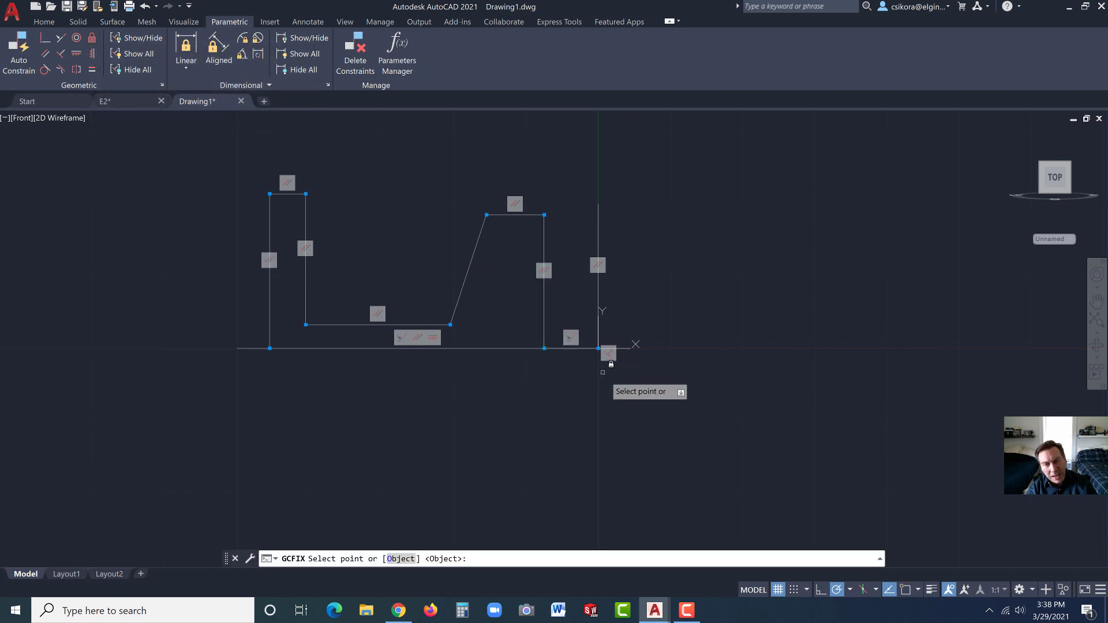
left_click(597, 348)
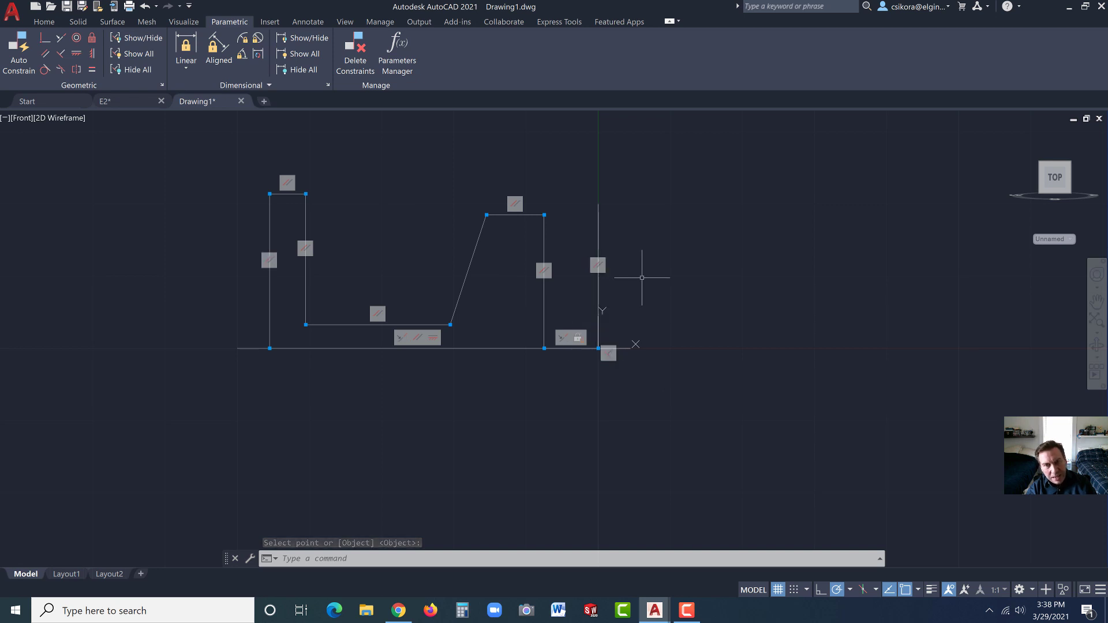
key("Return")
left_click(598, 205)
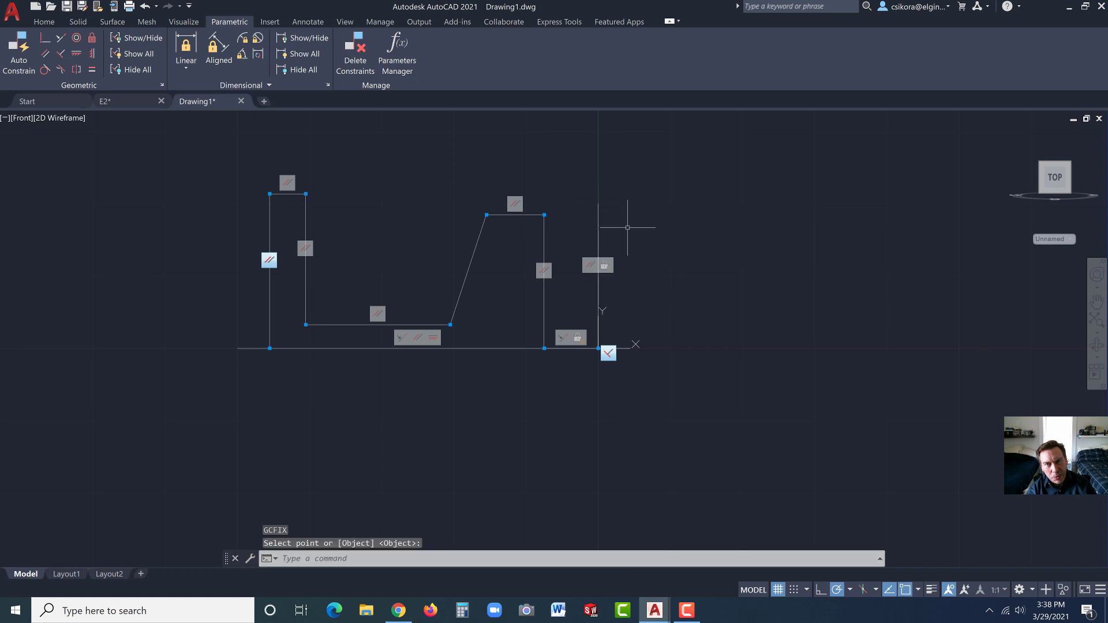
key("Return")
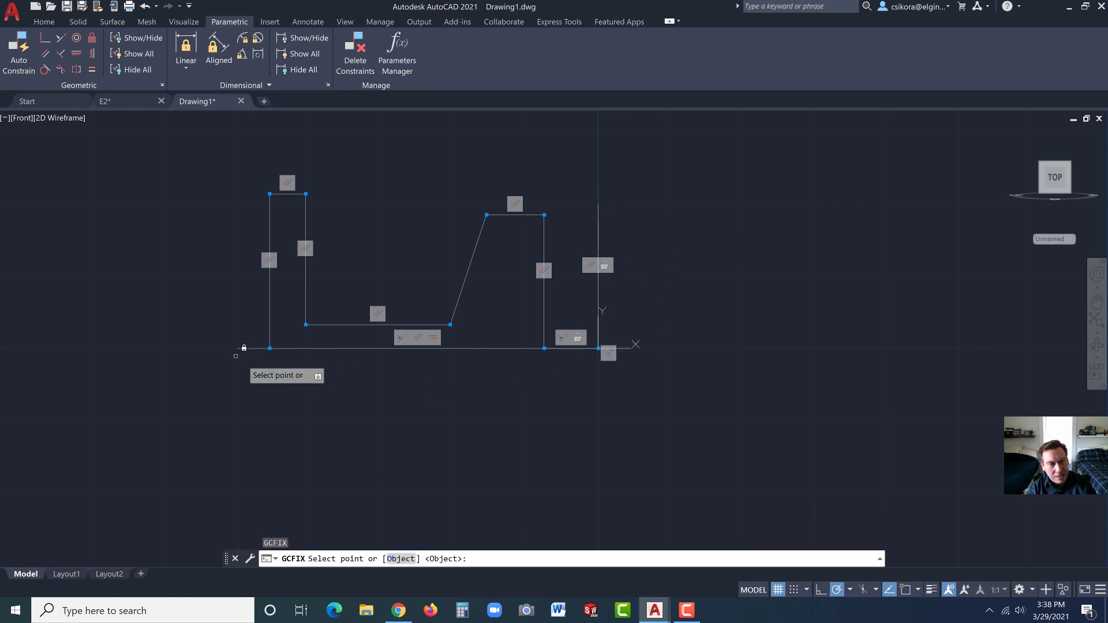
left_click(237, 349)
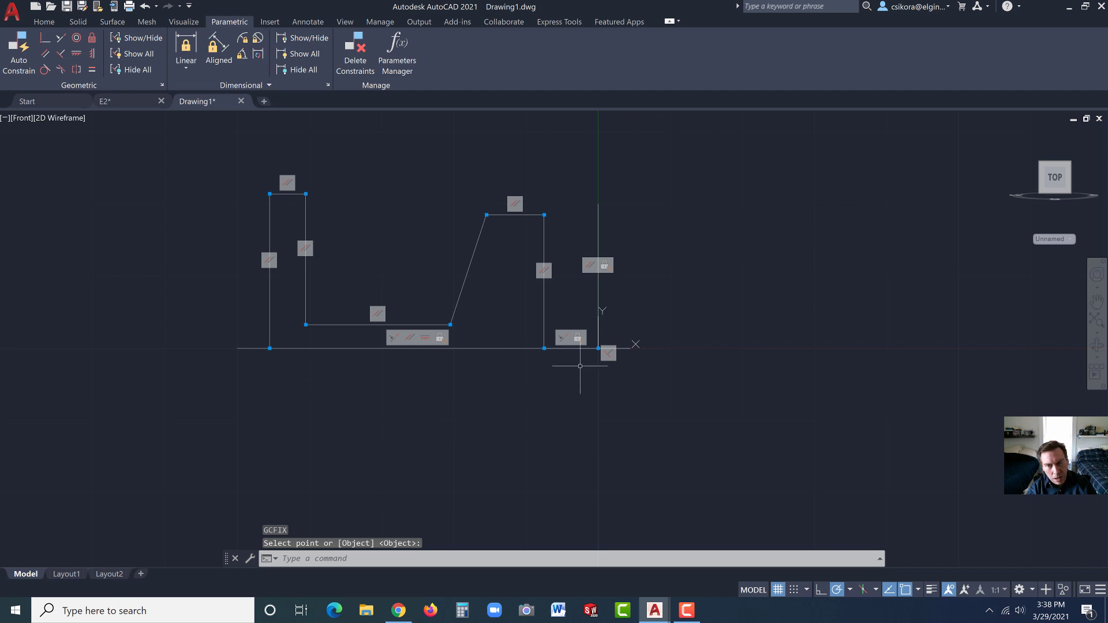
key("Return")
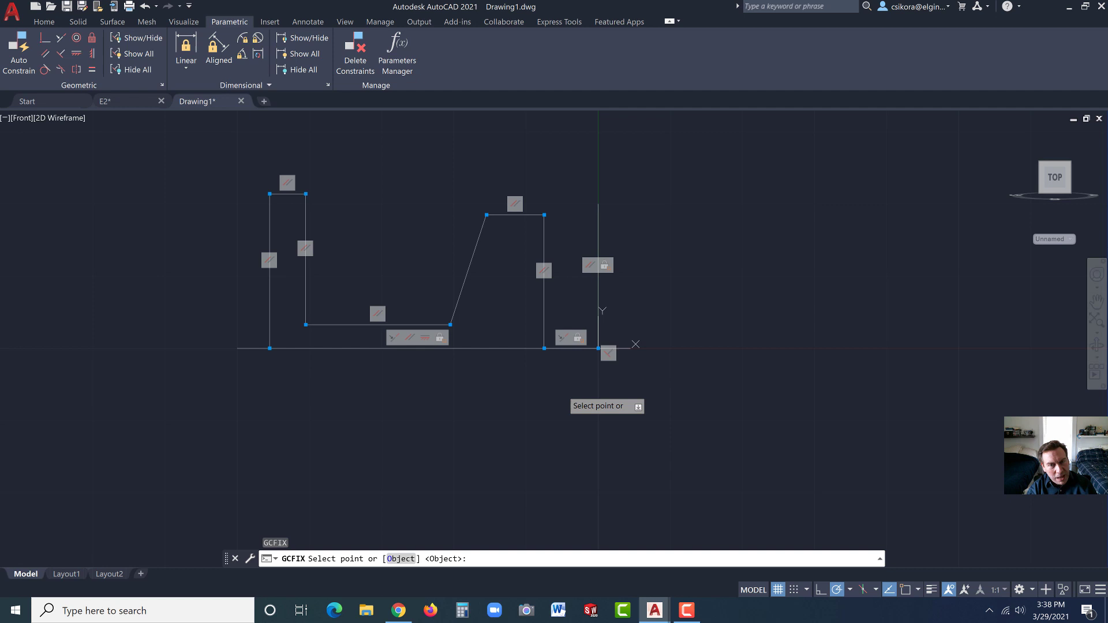
key("Escape")
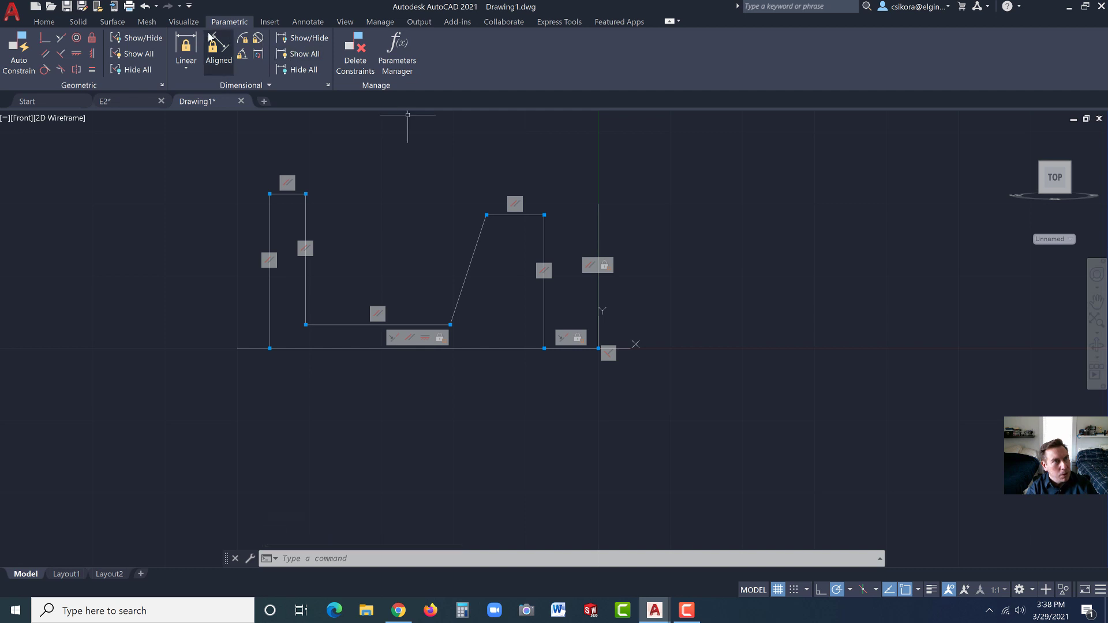
Step: Add a 0.3750 linear constraint on the base edge from the origin
left_click(185, 41)
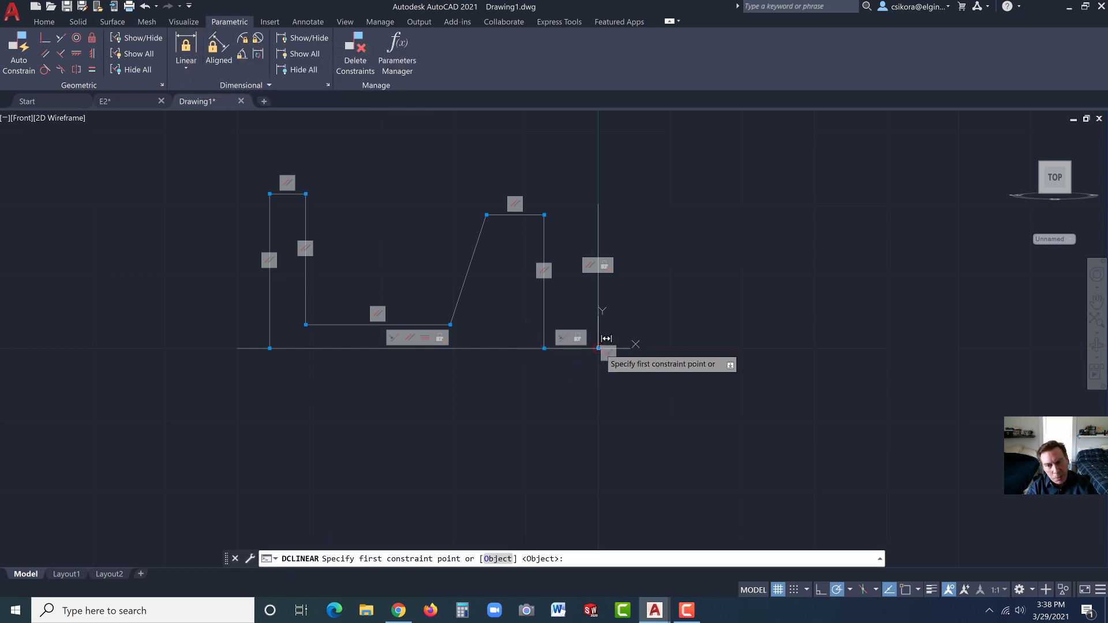
left_click(600, 347)
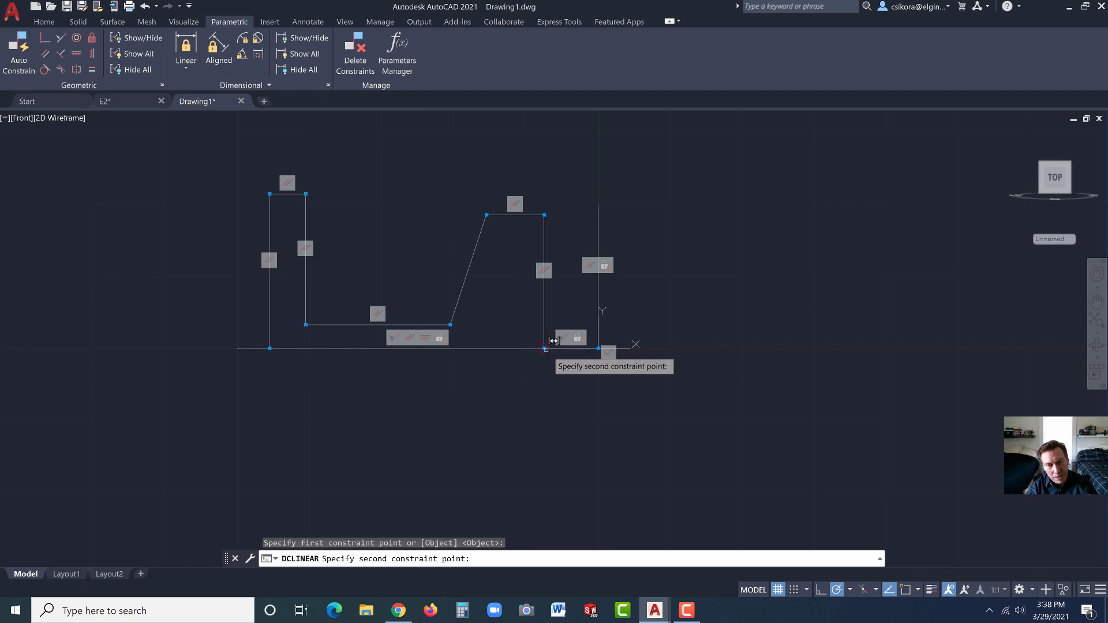
left_click(551, 342)
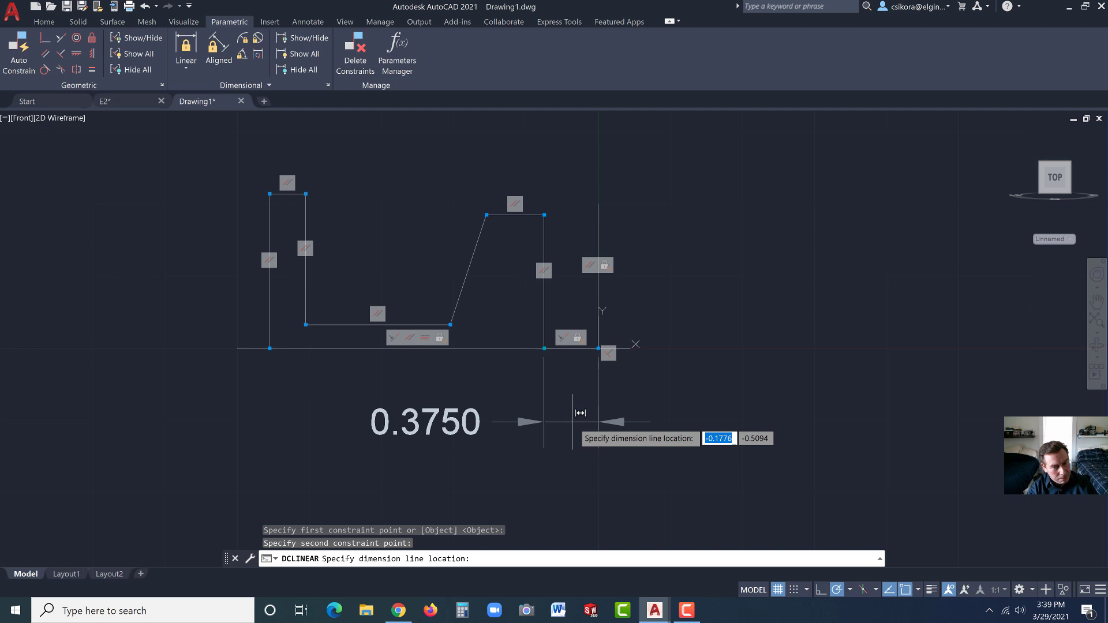
left_click(572, 422)
key("Return")
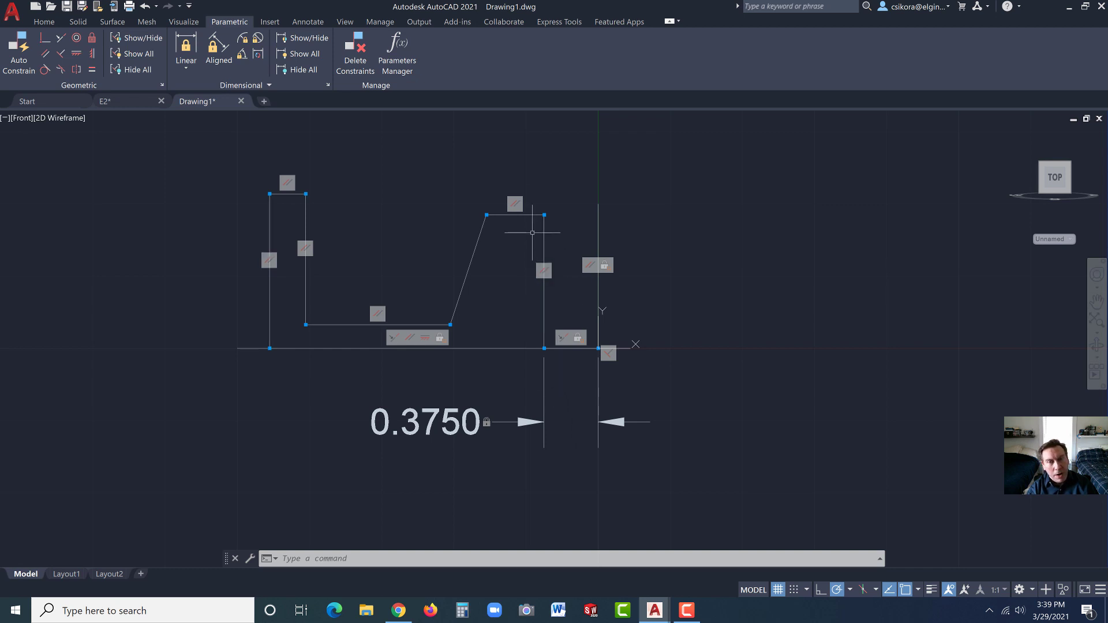
Step: Constrain the top edge width to 0.4000
key("Return")
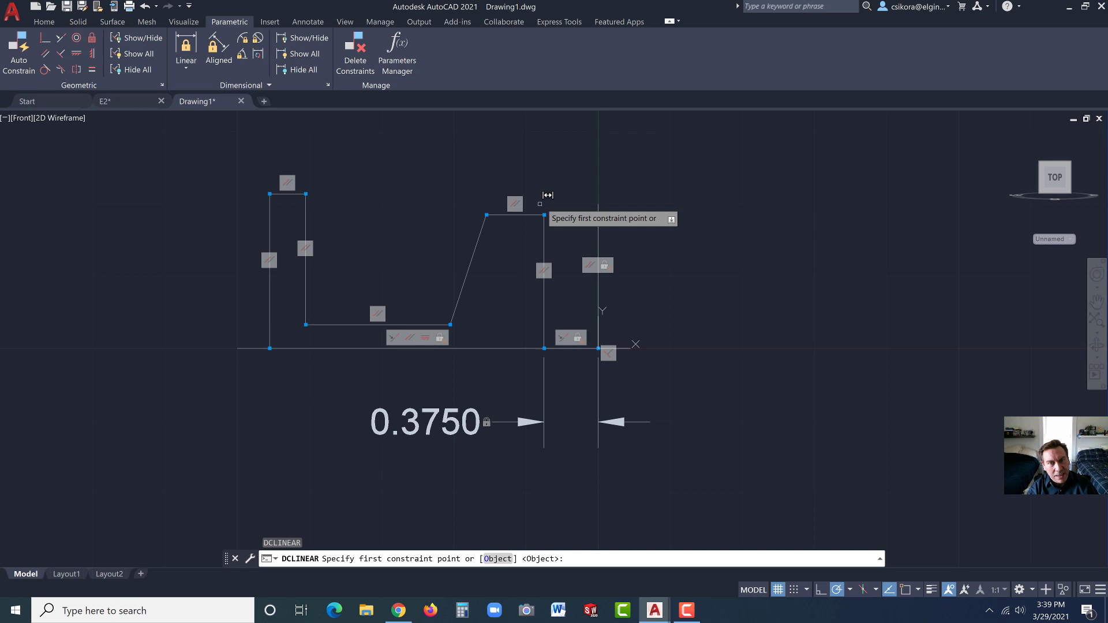
left_click(529, 208)
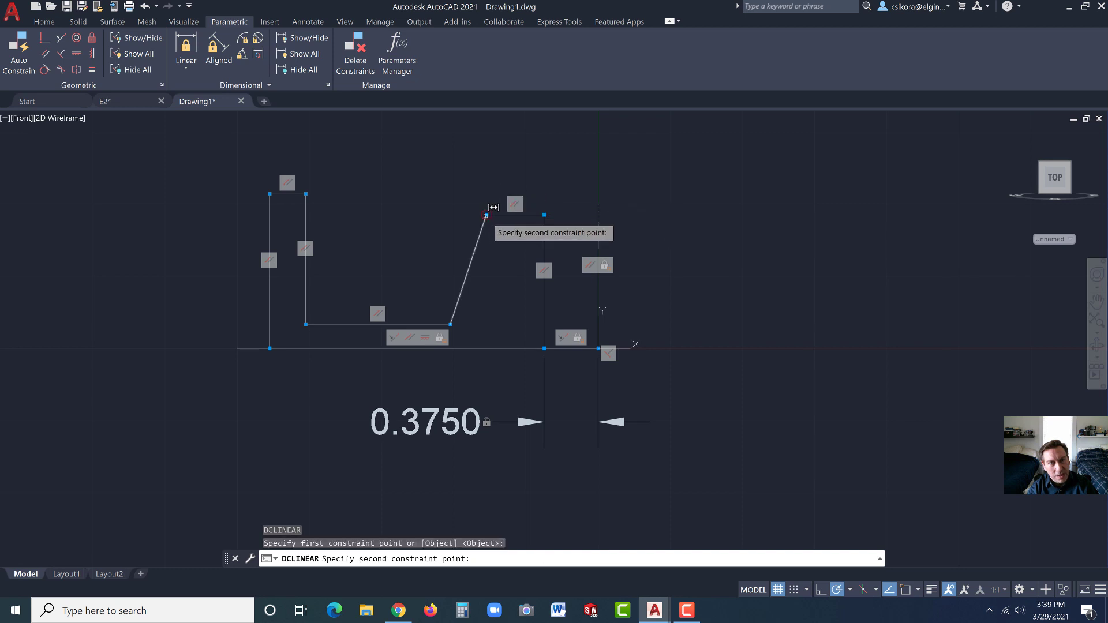
left_click(488, 212)
left_click(488, 213)
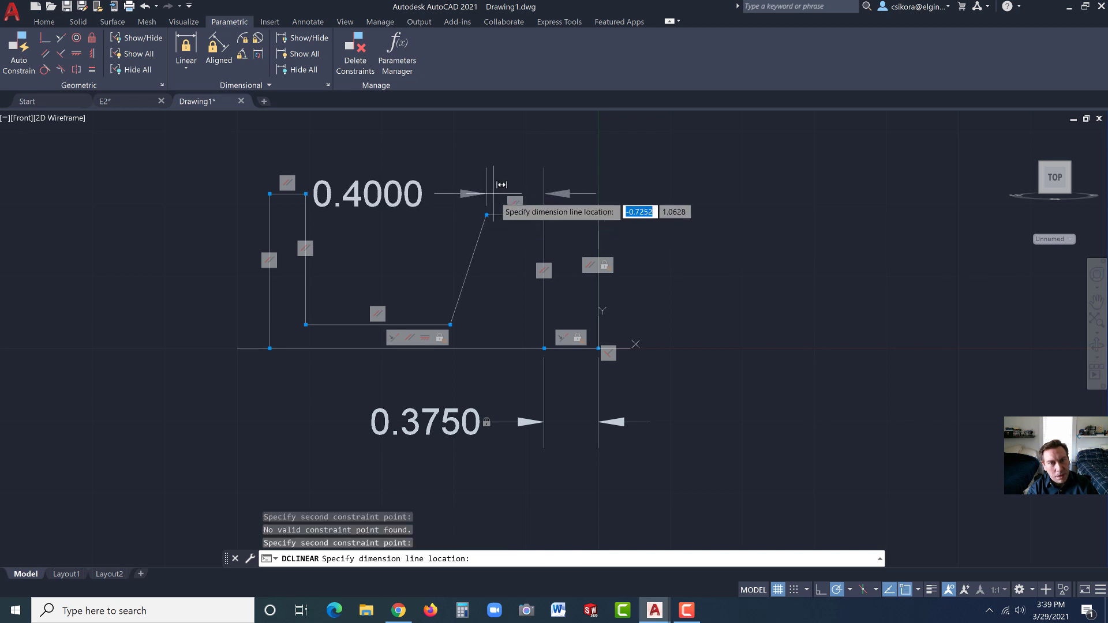
left_click(485, 136)
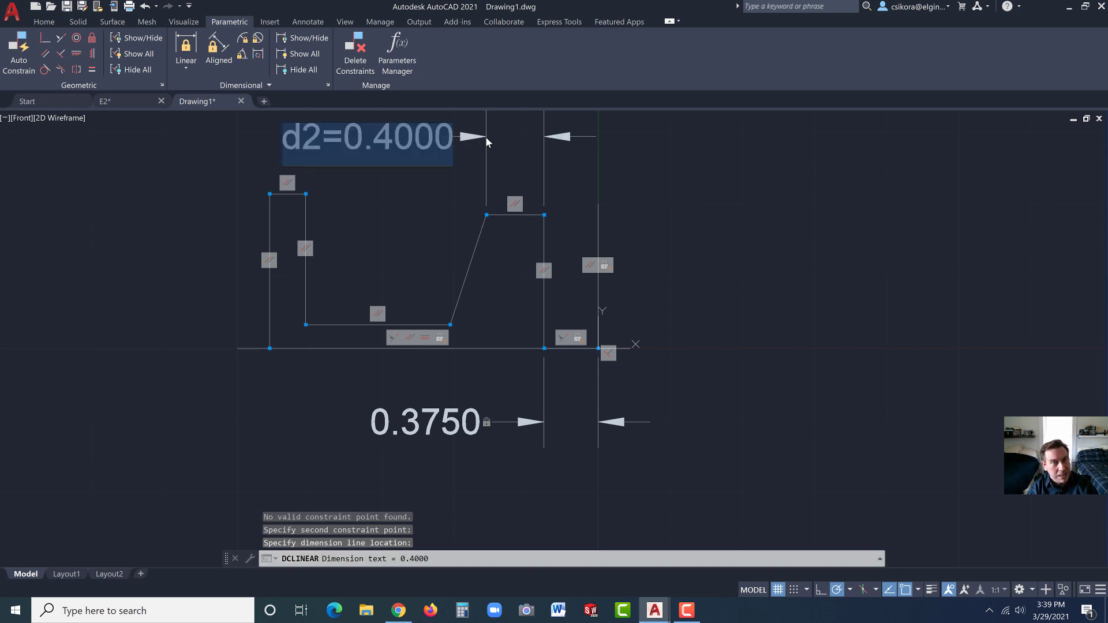
key("Return")
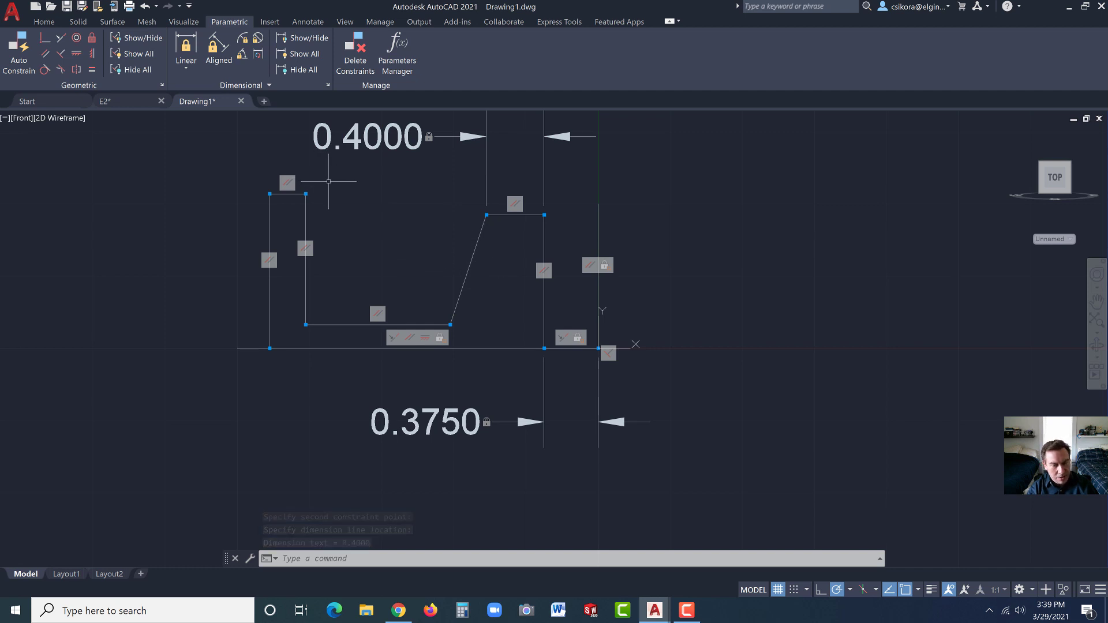
Step: Constrain the left leg's top width to 0.2500
key("Return")
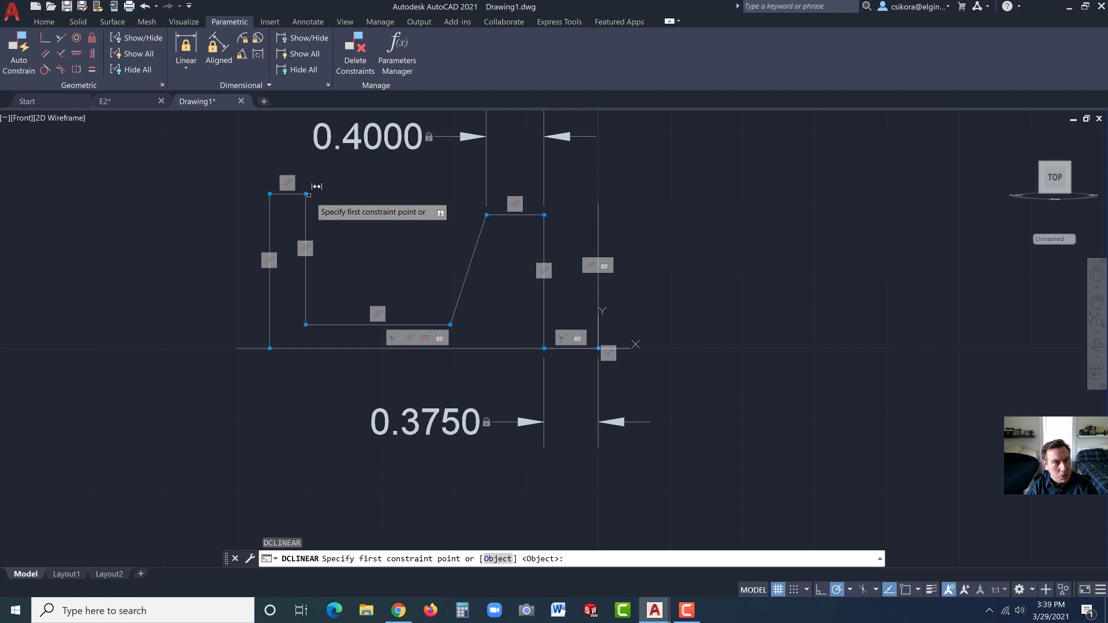
left_click(305, 193)
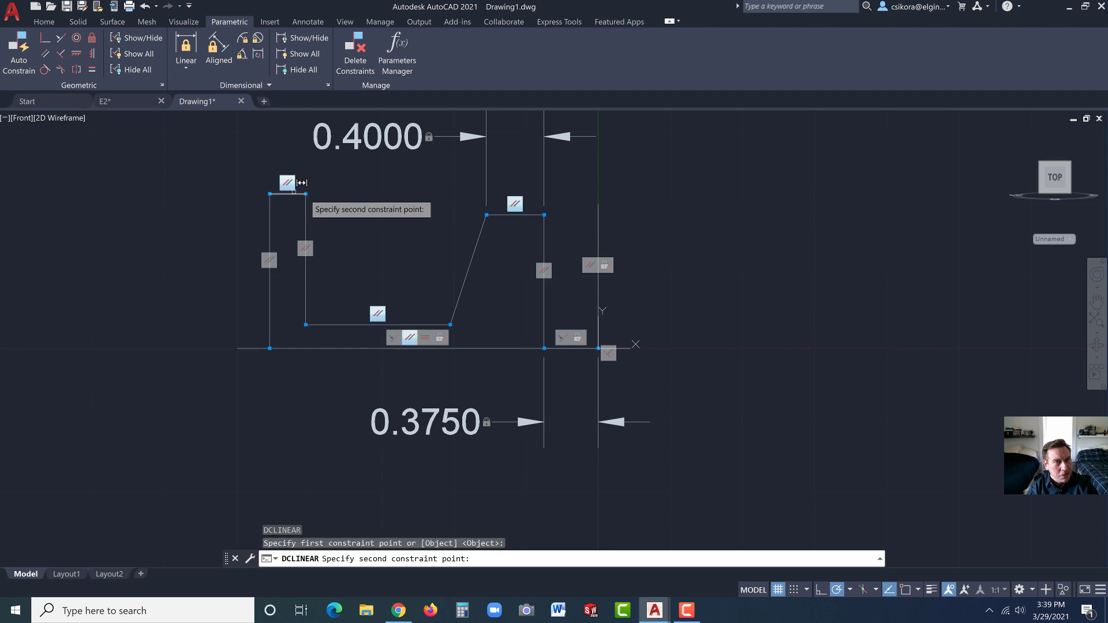
left_click(269, 193)
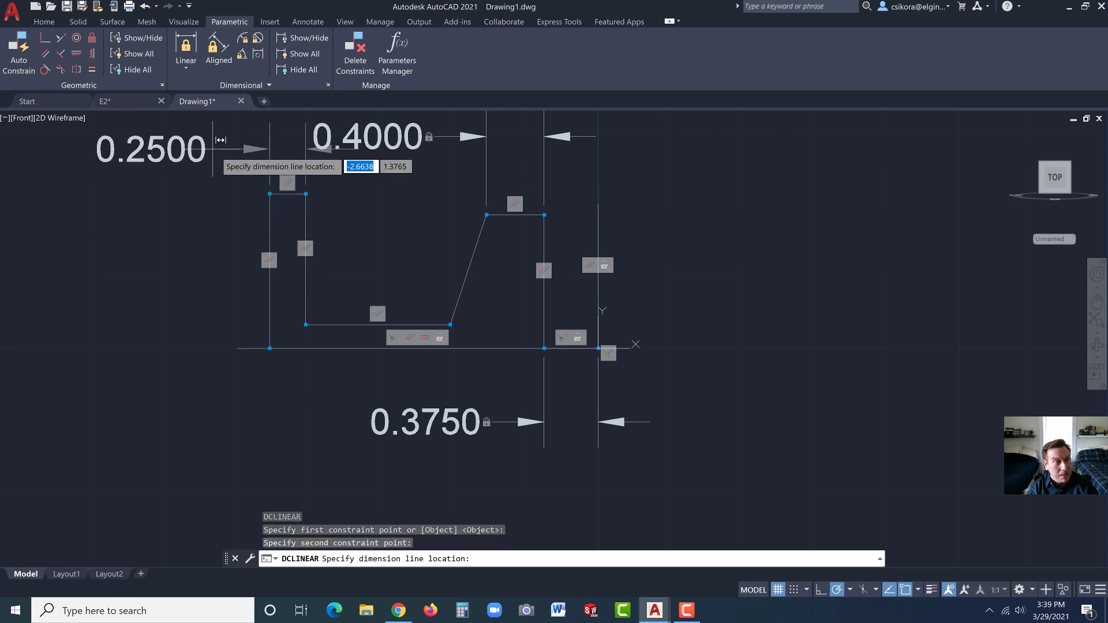
left_click(203, 144)
key("Return")
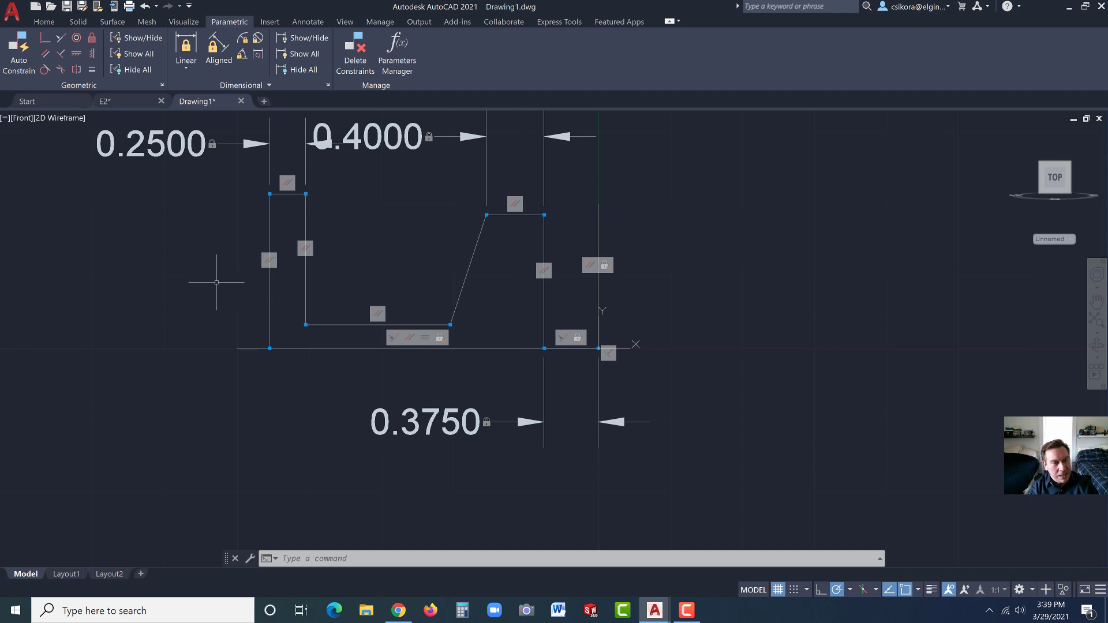
Step: Constrain the profile's left edge height to 1.0000
key("Return")
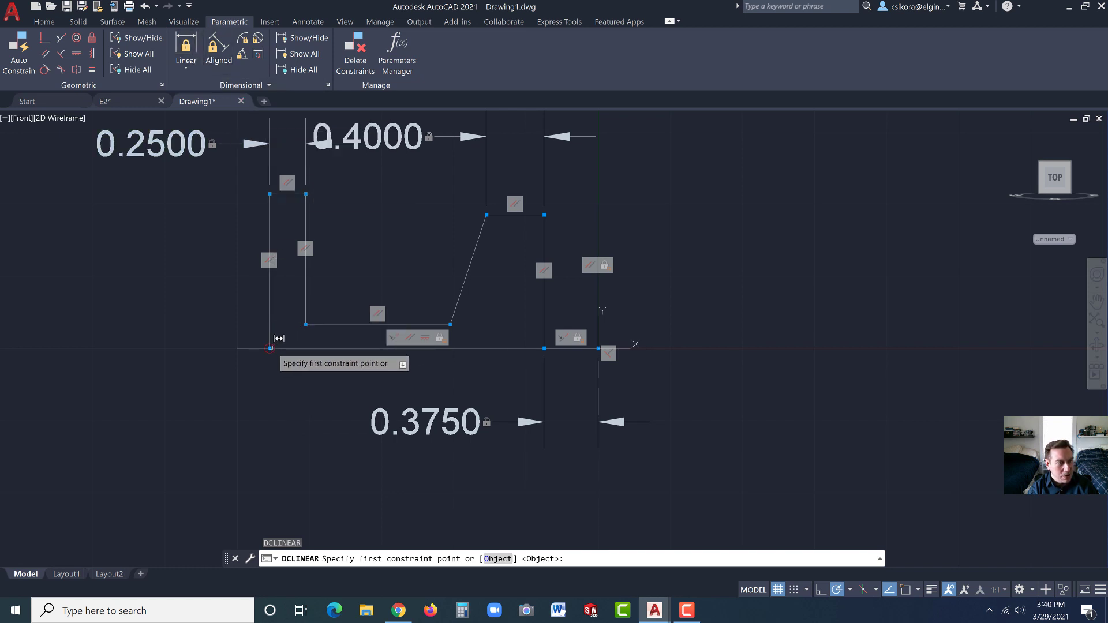
left_click(270, 347)
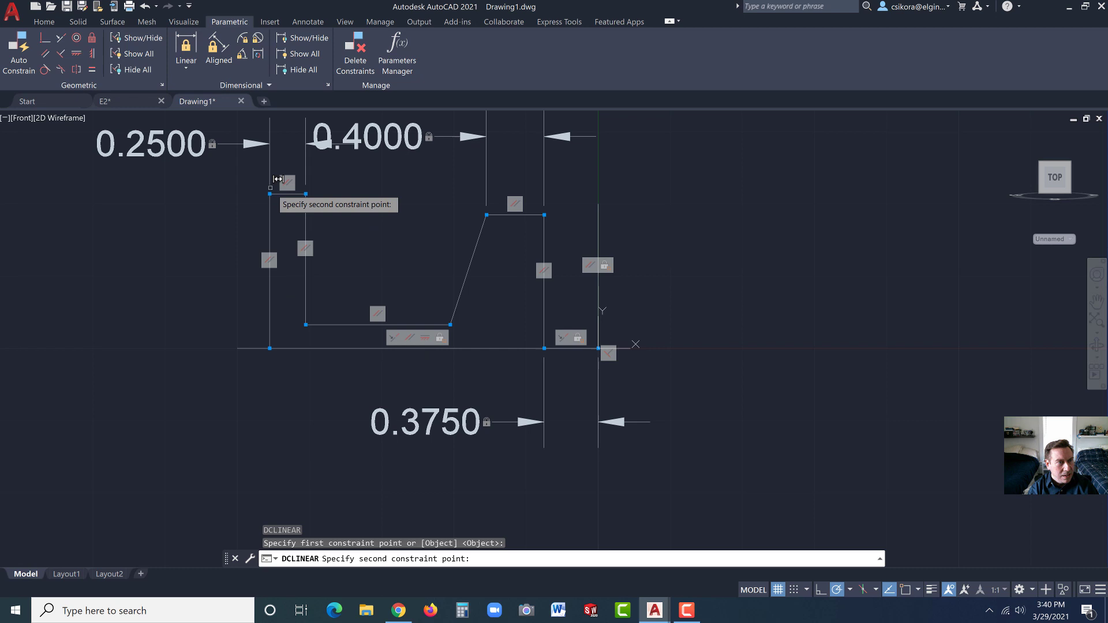
left_click(269, 194)
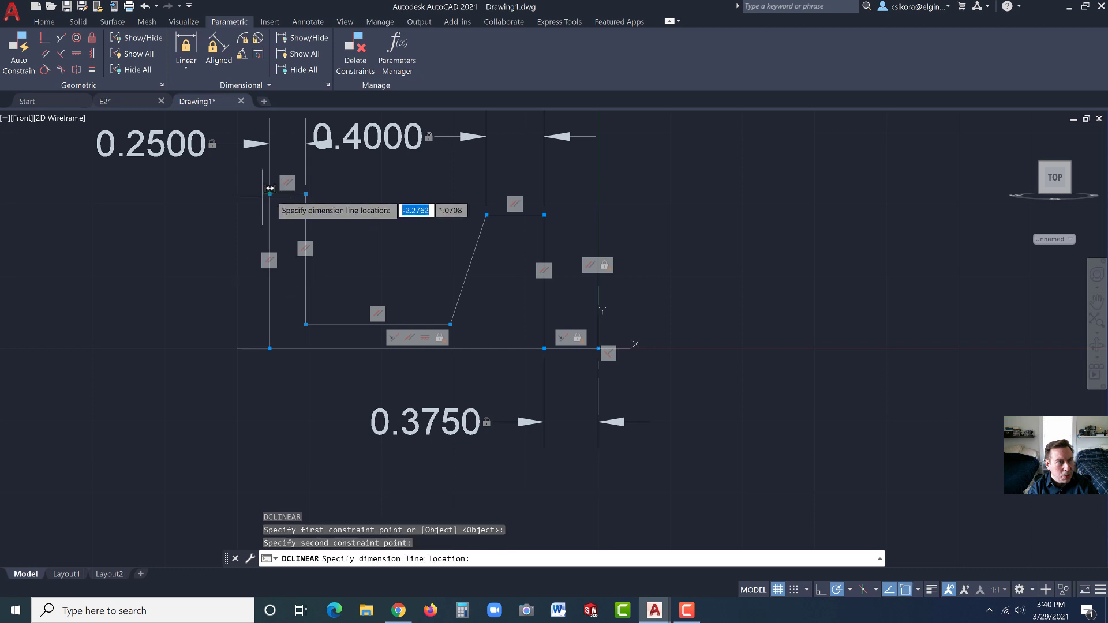
left_click(138, 214)
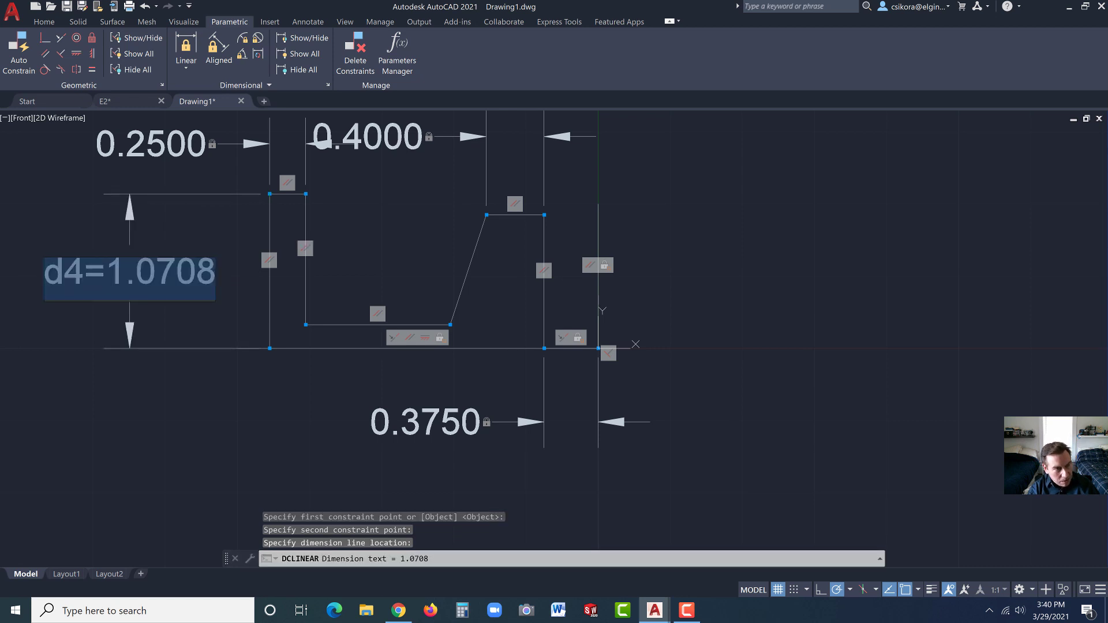
type("1")
key("Return")
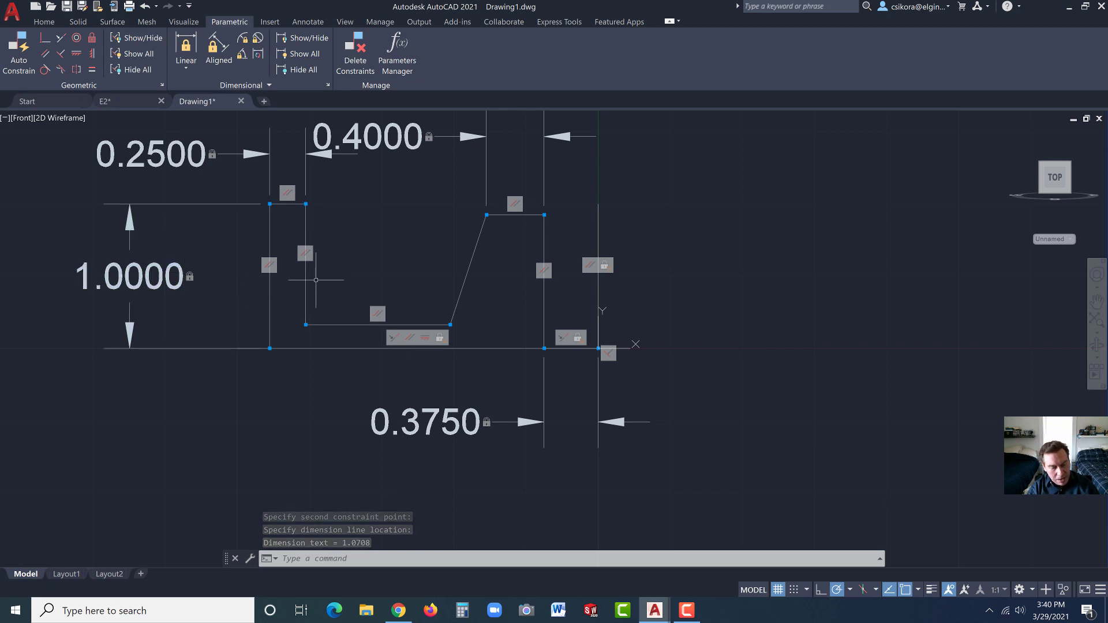
Step: Constrain the inner base thickness to 0.1250
key("Return")
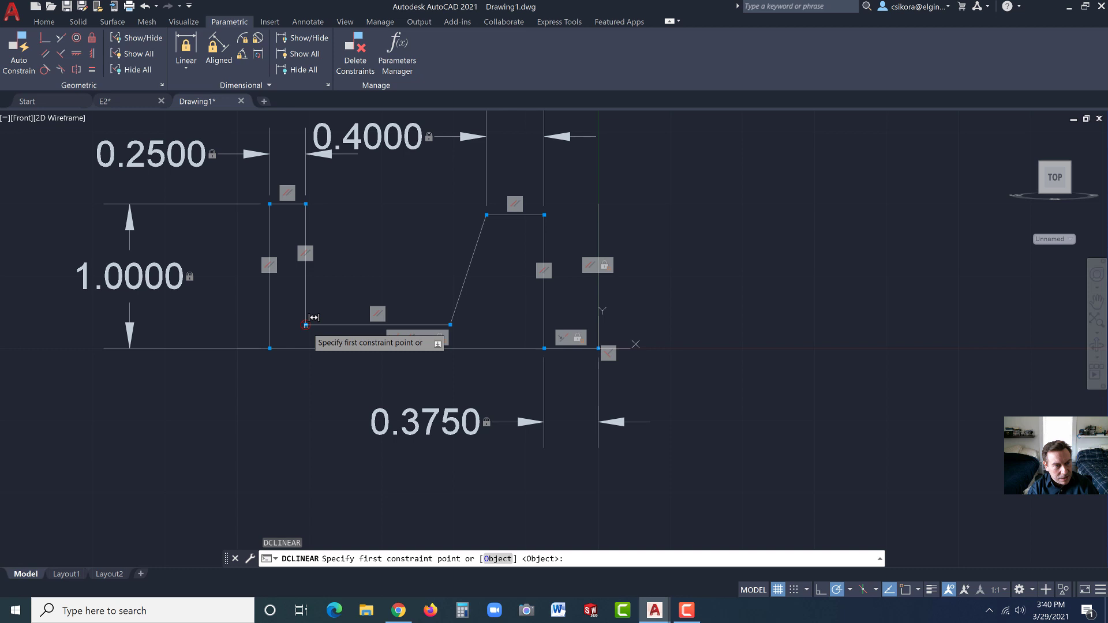
left_click(305, 325)
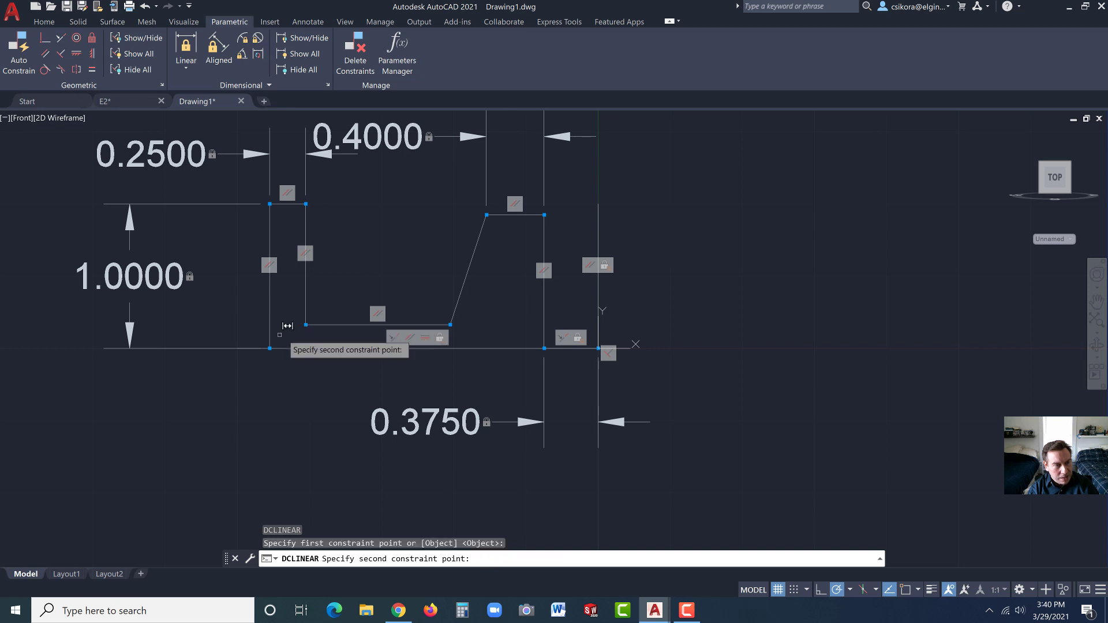
left_click(249, 346)
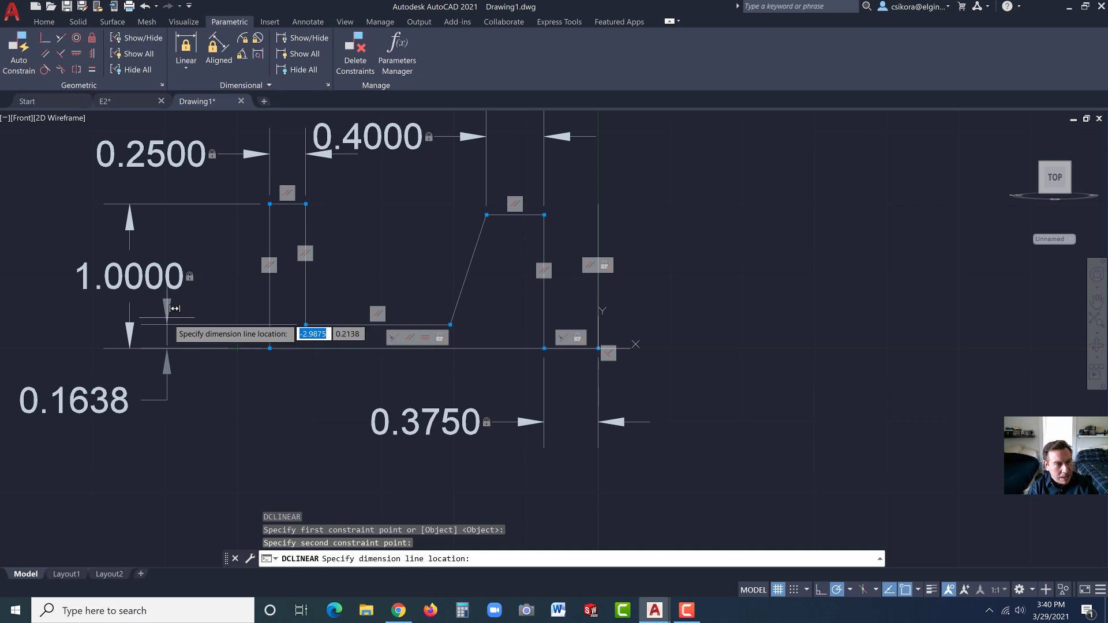
left_click(167, 317)
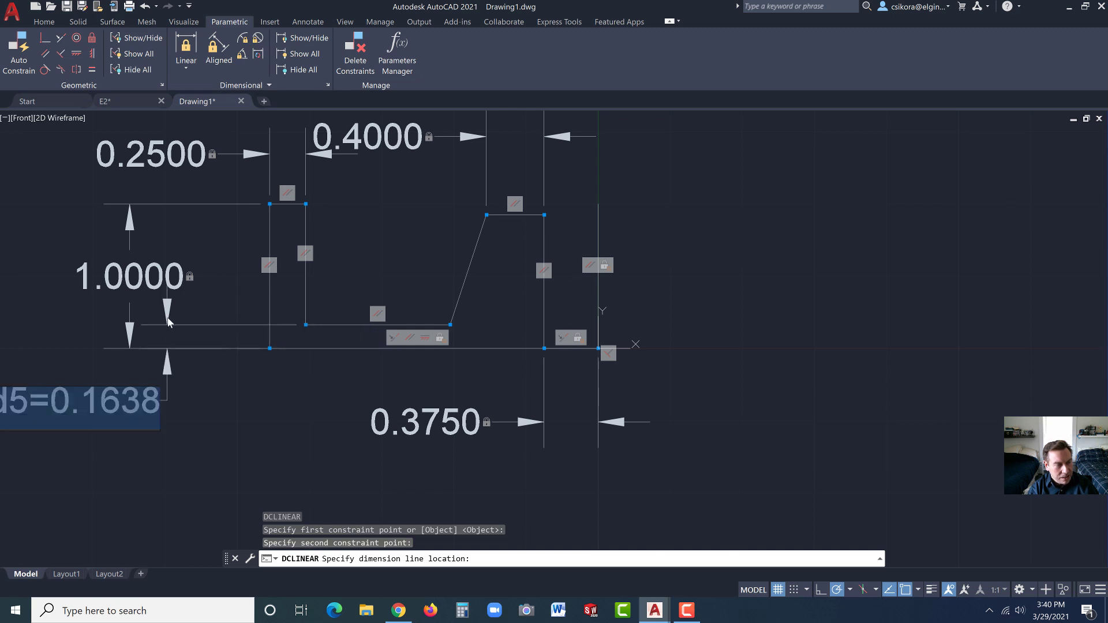
type(".125")
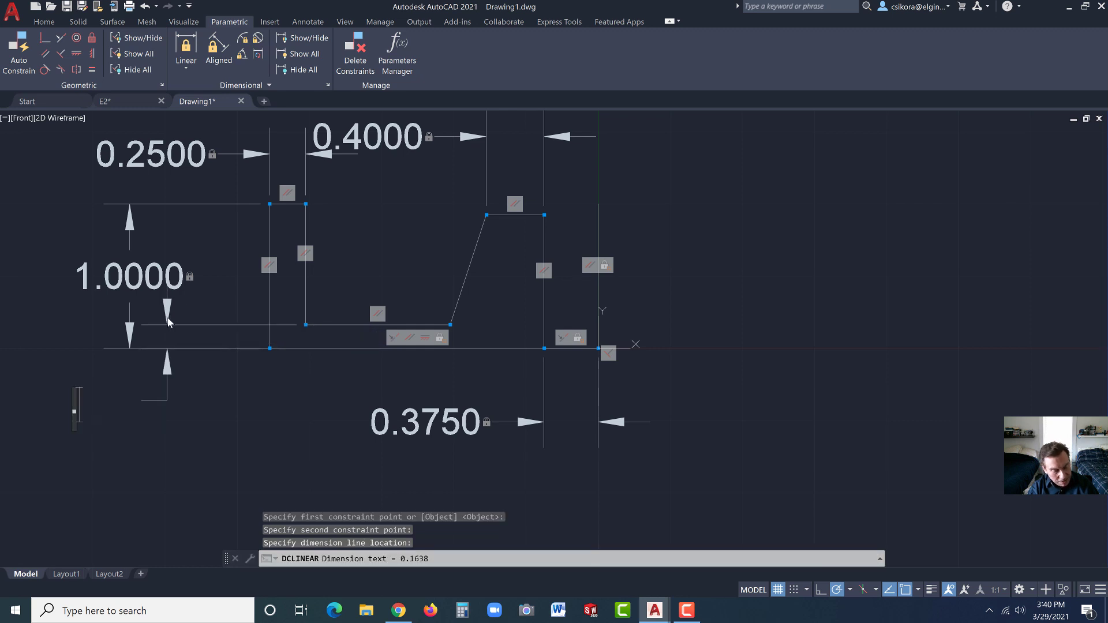
key("Return")
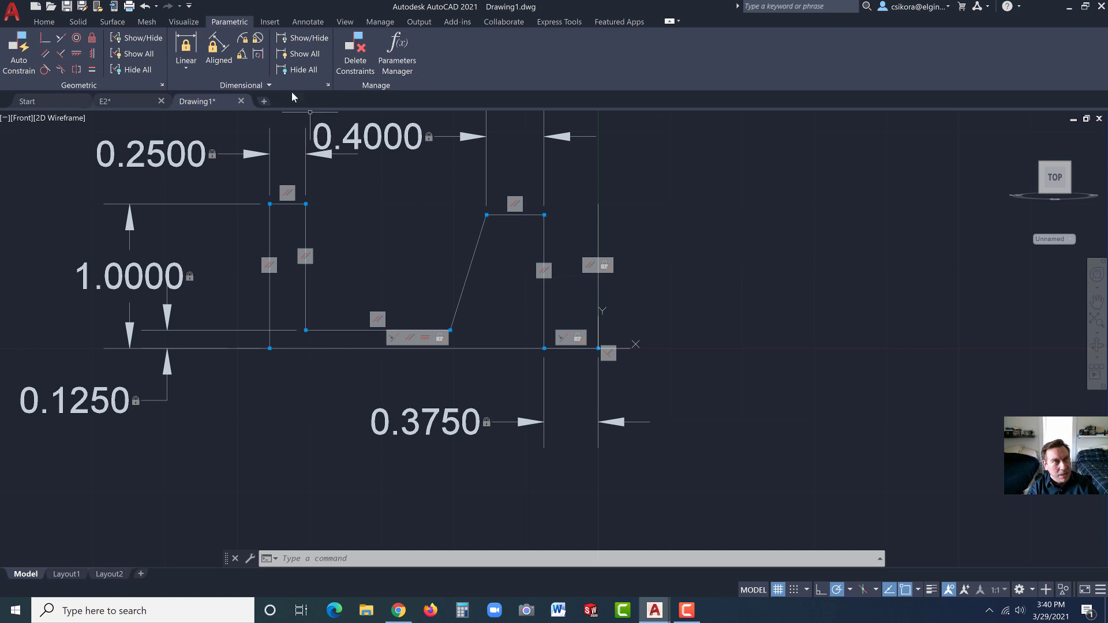
Step: Add an 18° angular constraint between the slanted edge and the vertical edge
left_click(243, 56)
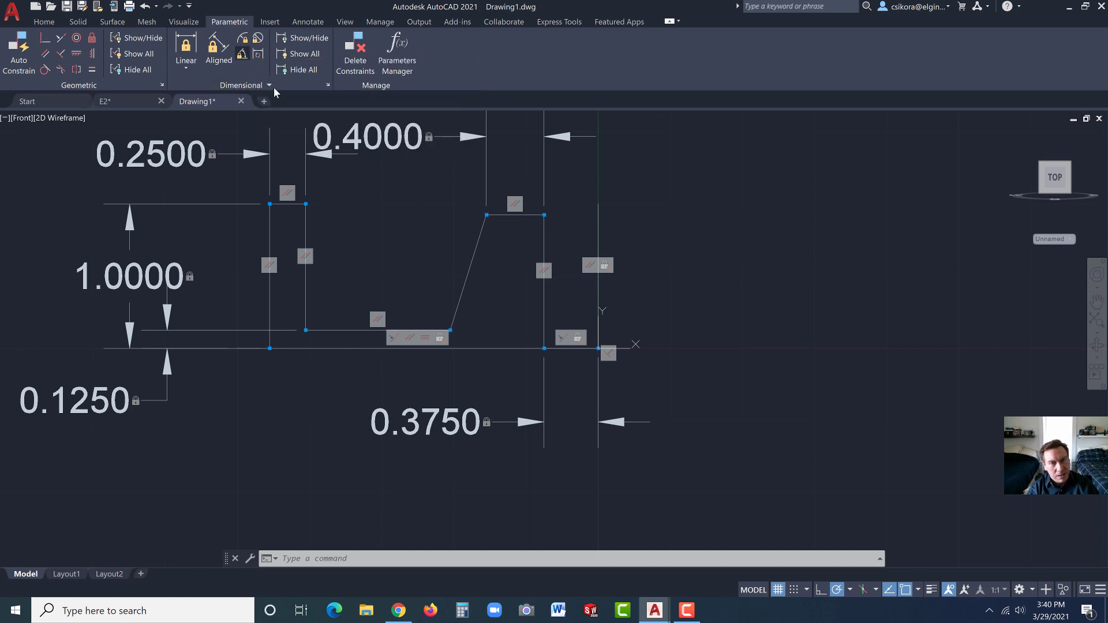
left_click(467, 279)
left_click(543, 310)
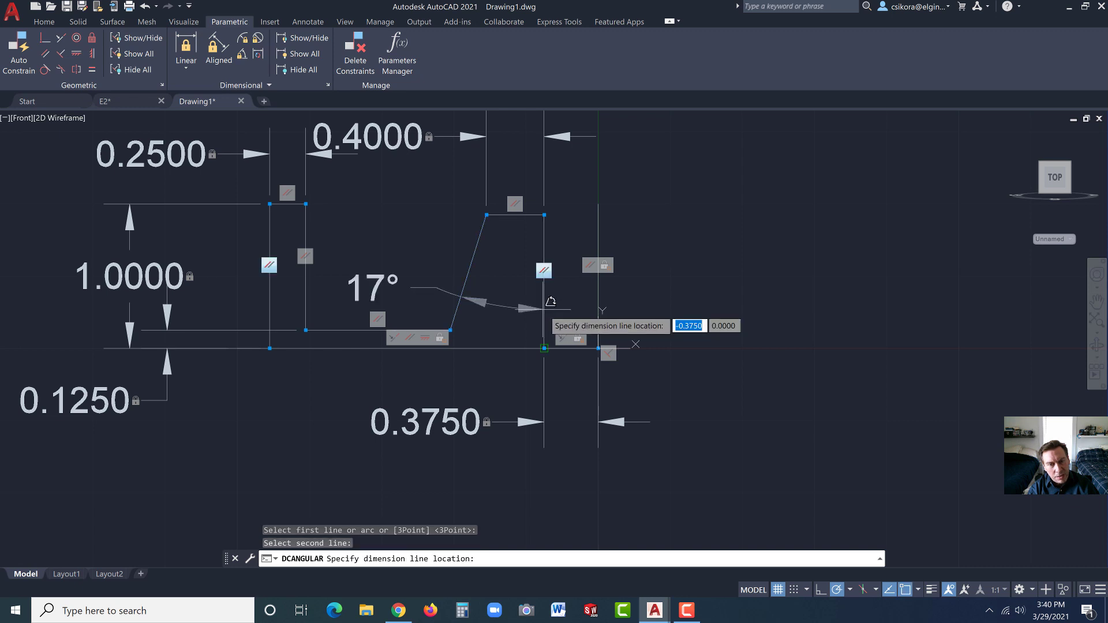
left_click(482, 370)
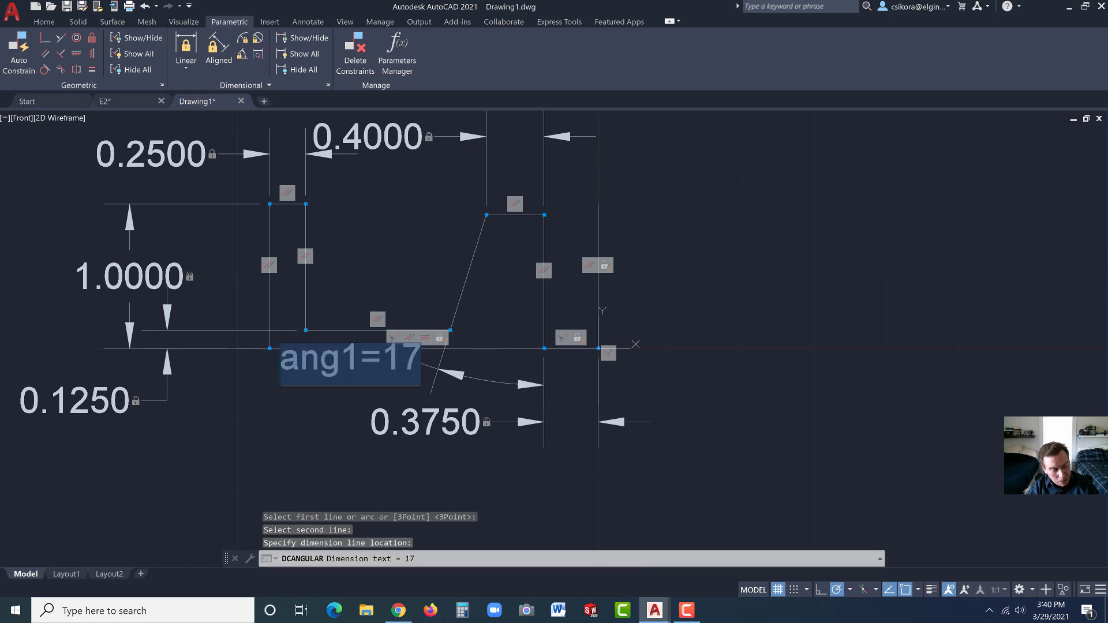
type("18")
key("Return")
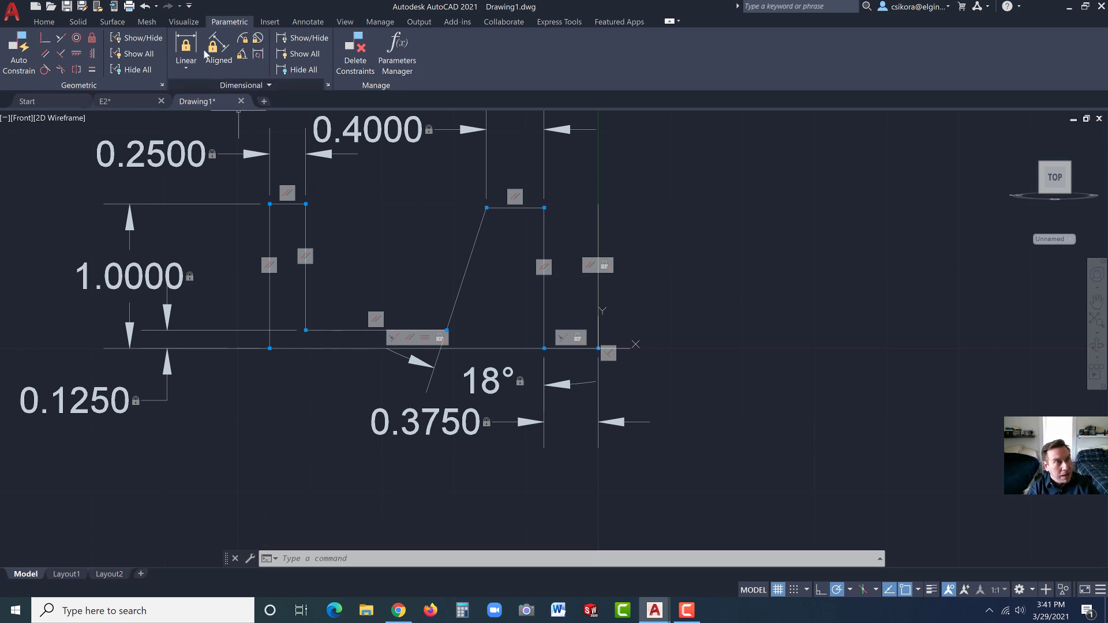
Step: Constrain the horizontal distance from the slanted edge's lower end to the right edge's top to 1
left_click(187, 46)
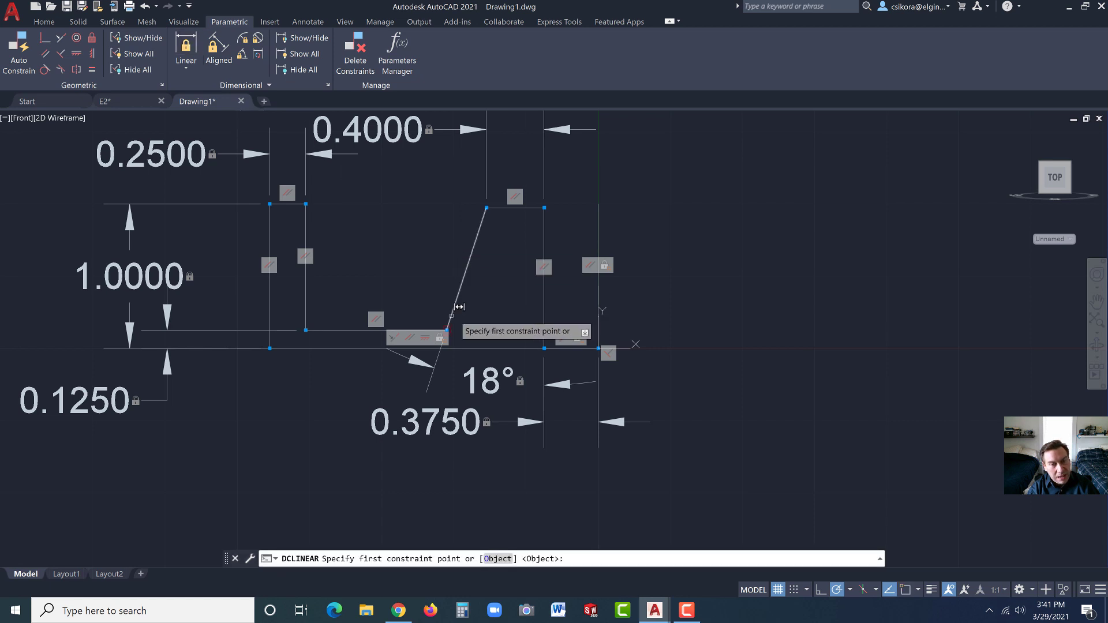
left_click(452, 321)
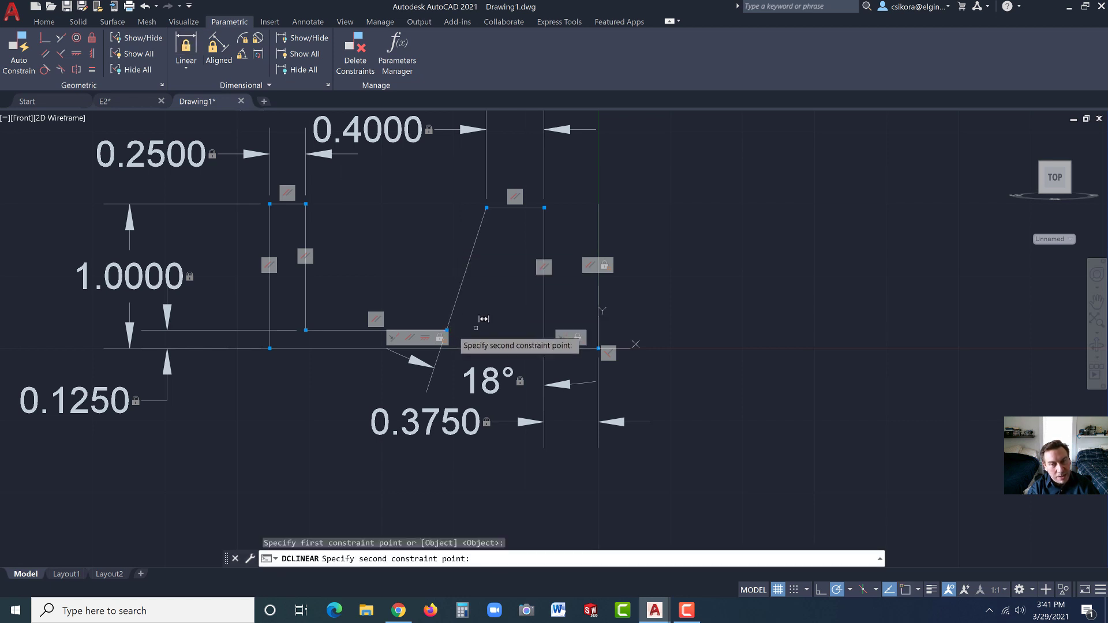
left_click(605, 197)
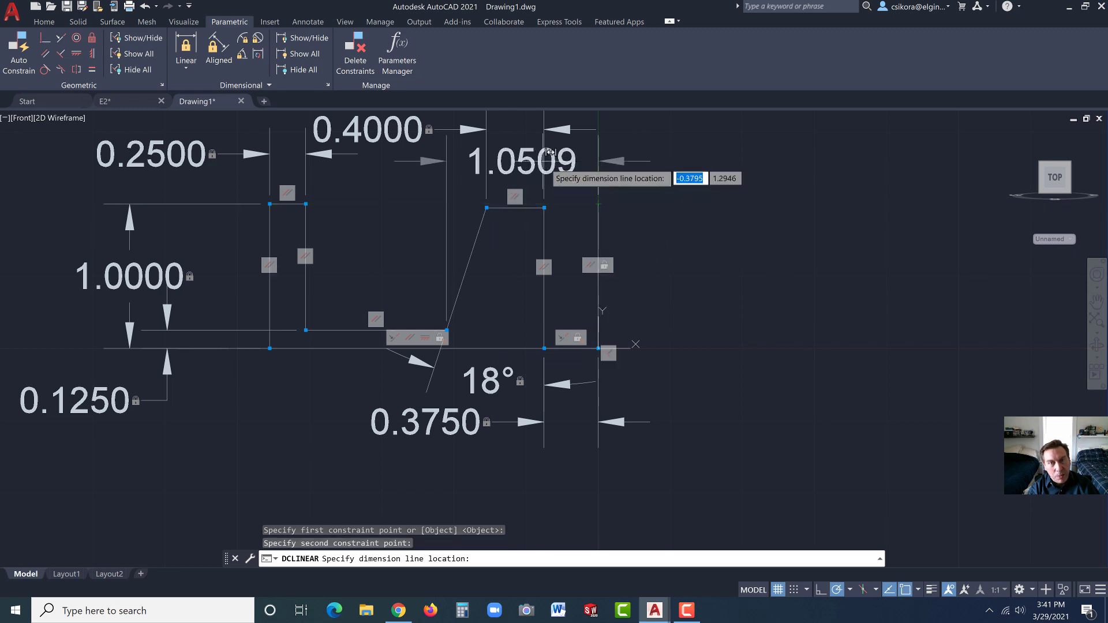
scroll(525, 139, "down", 3)
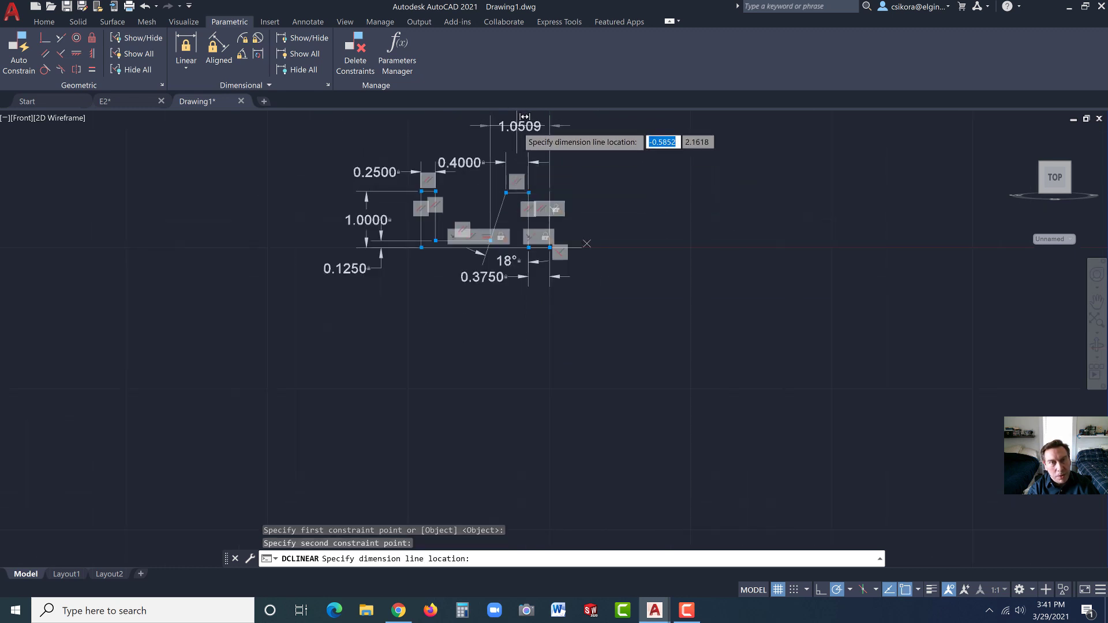
left_click(518, 126)
type("1")
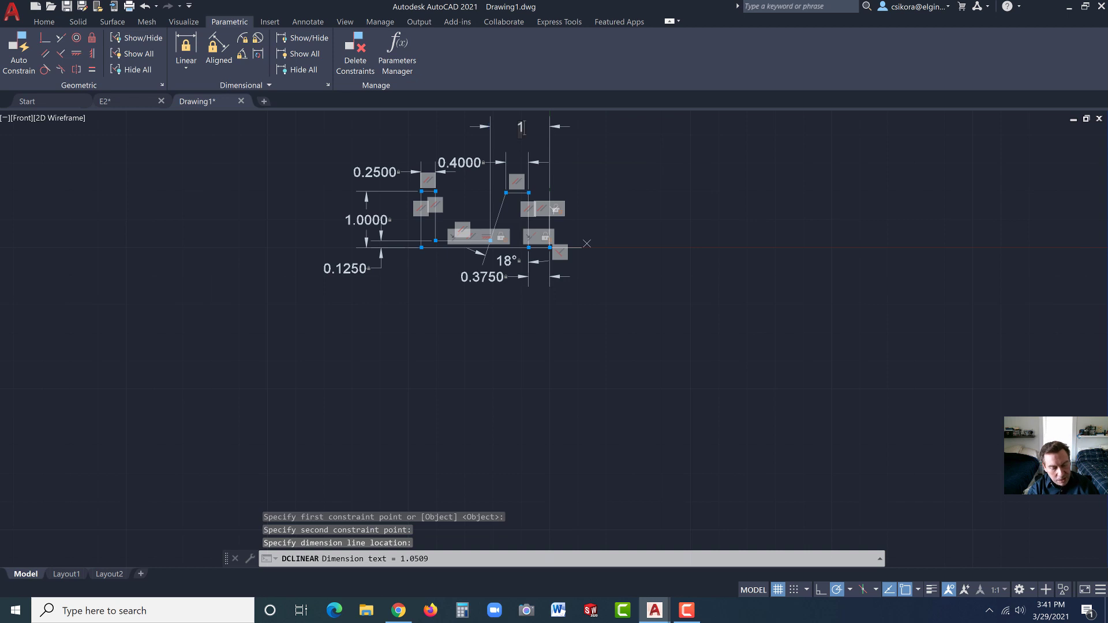
key("Return")
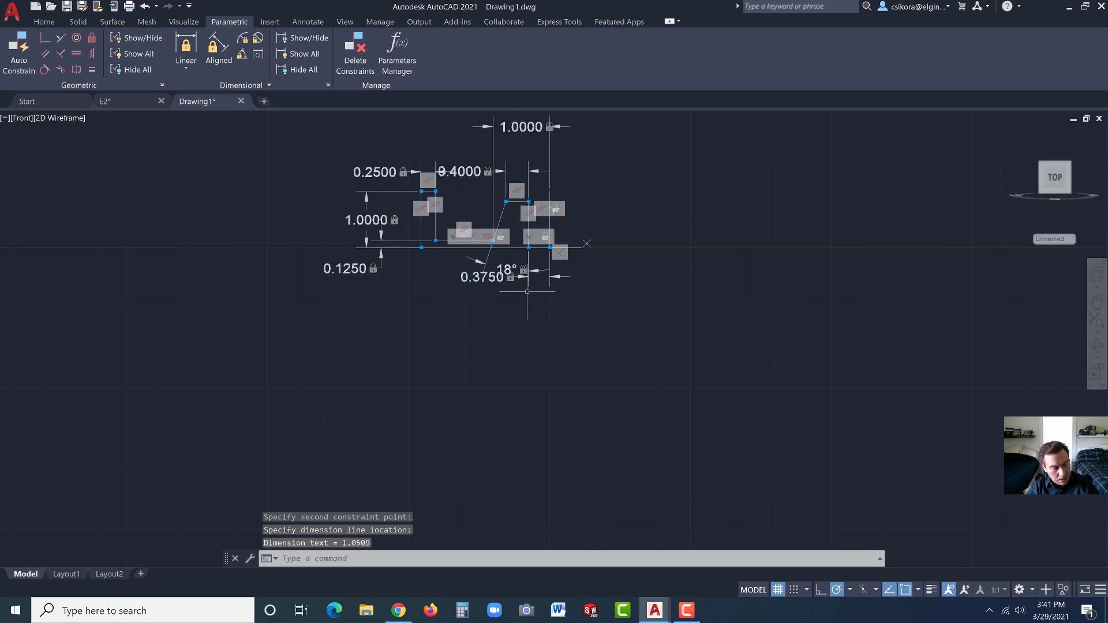
scroll(515, 307, "down", 2)
scroll(515, 307, "up", 3)
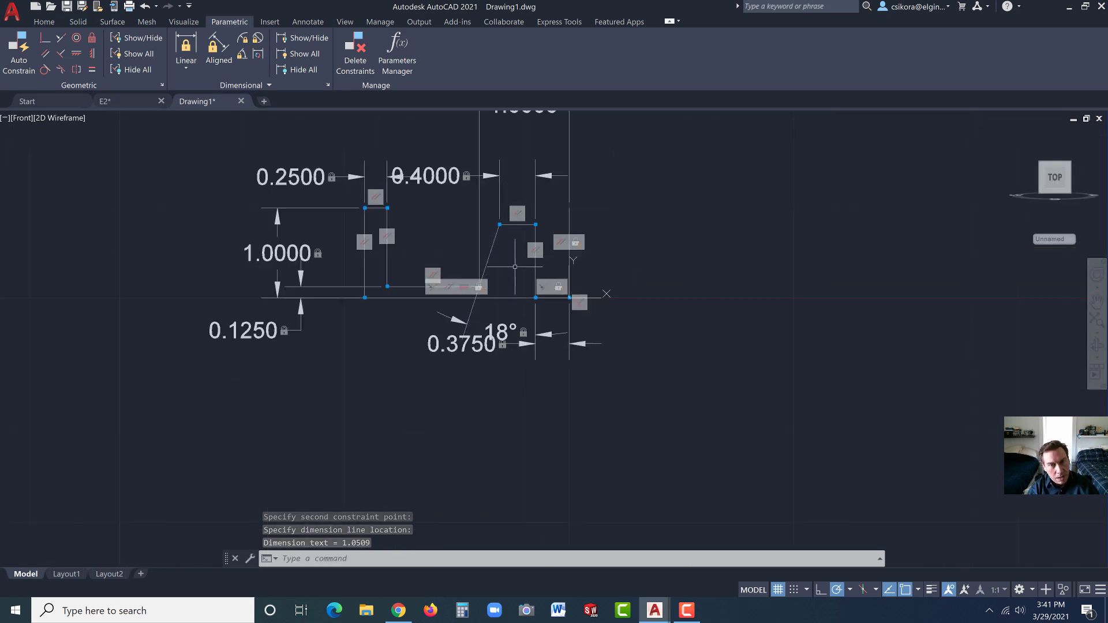
scroll(508, 248, "up", 1)
scroll(484, 224, "down", 3)
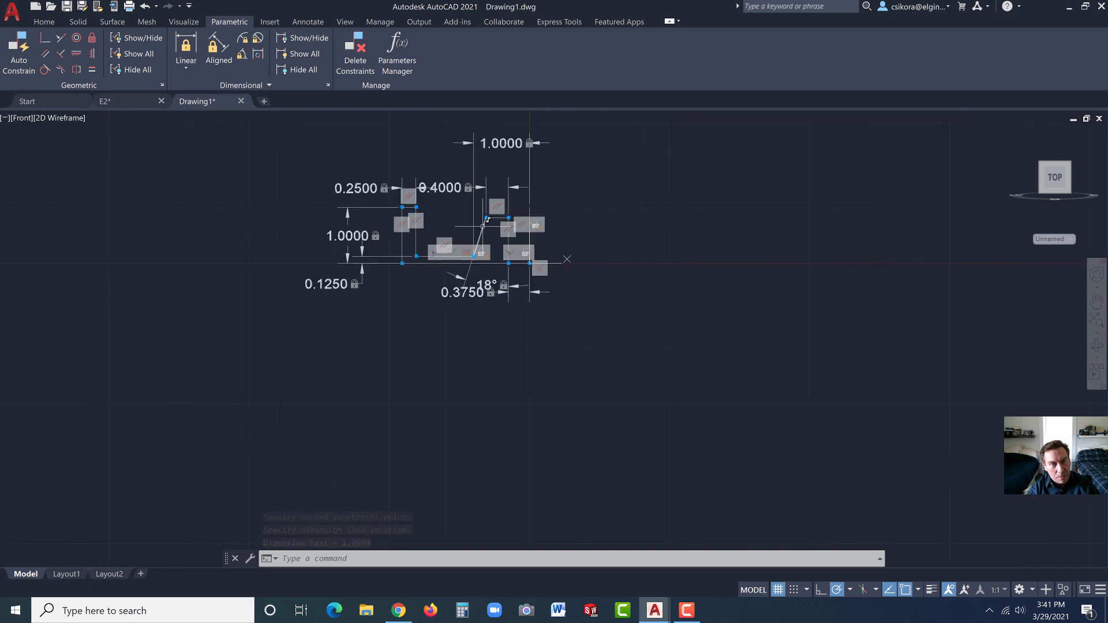
left_click(1054, 183)
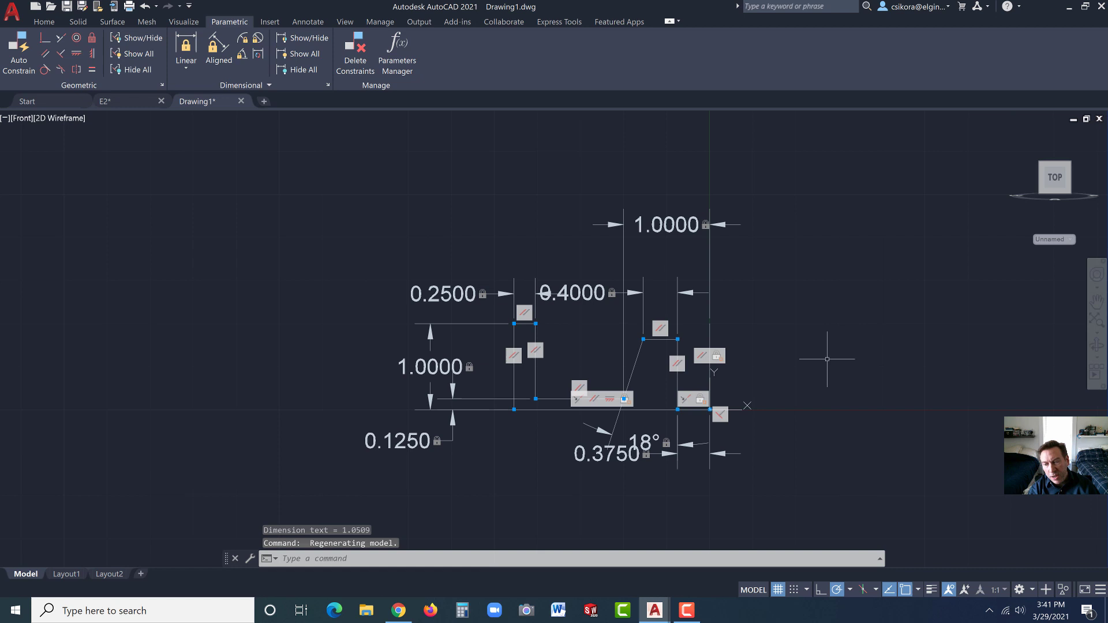
Step: Bring up Chrome's SolidWorks Basics 2020 PDF at page 29 showing the wheel profile sketch
left_click(399, 611)
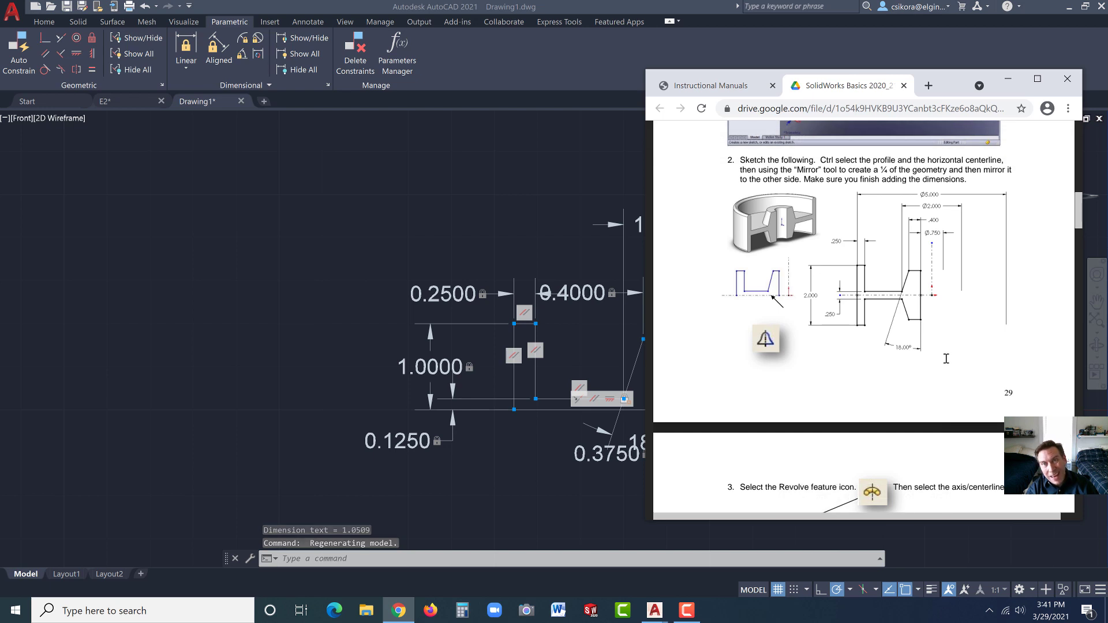
left_click(714, 91)
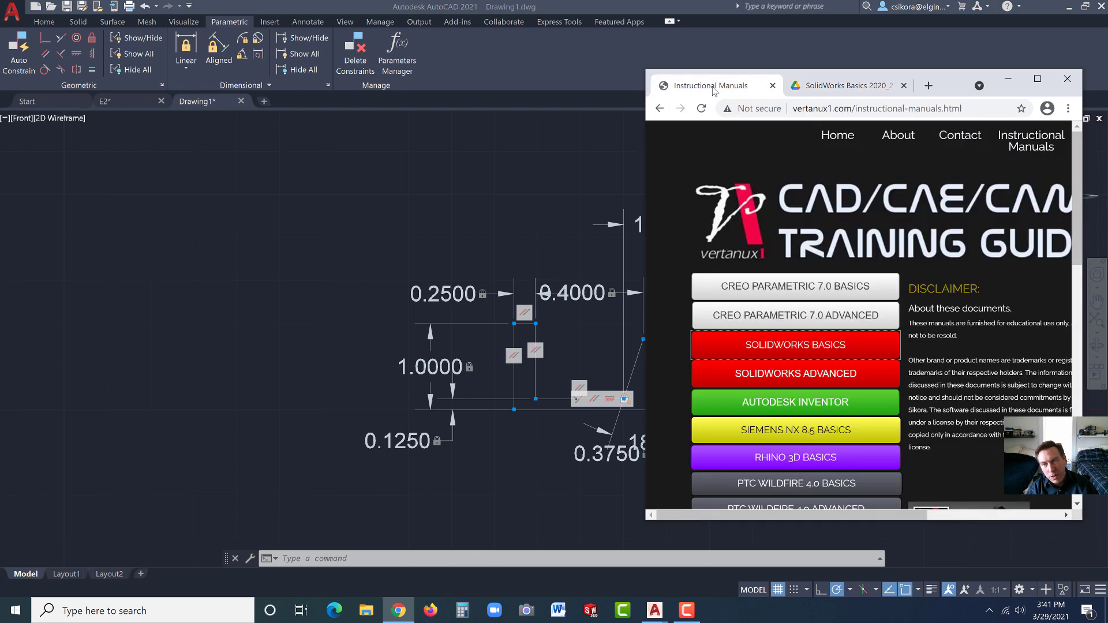
scroll(793, 216, "down", 1)
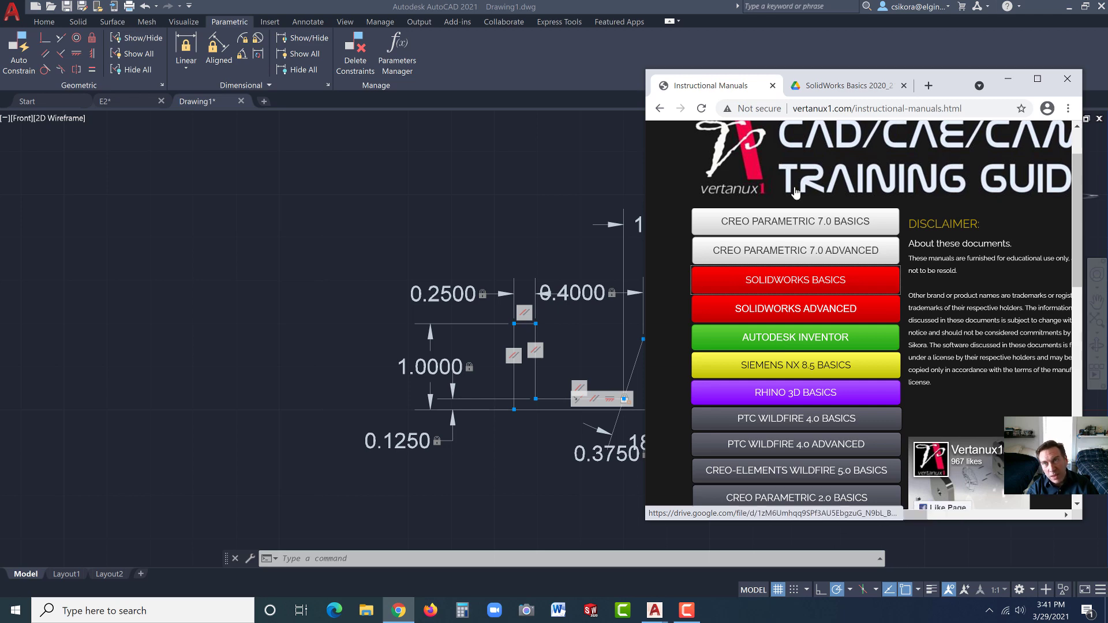
left_click(824, 87)
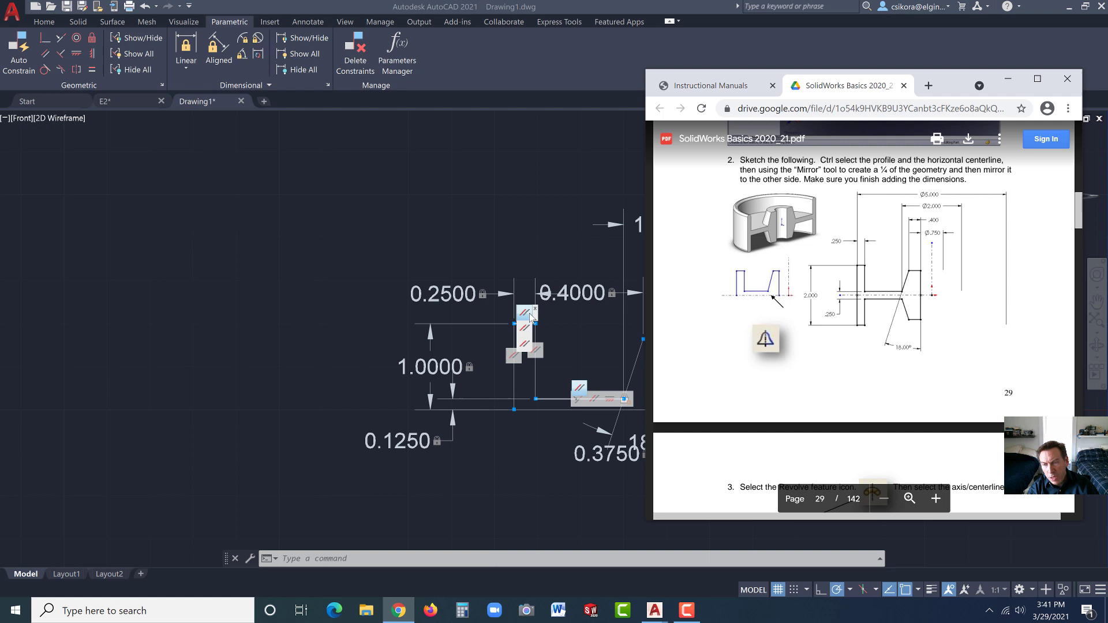
Step: Hide all geometric constraint markers on the wheel profile, back on the Home tab's Modify tools
left_click(479, 203)
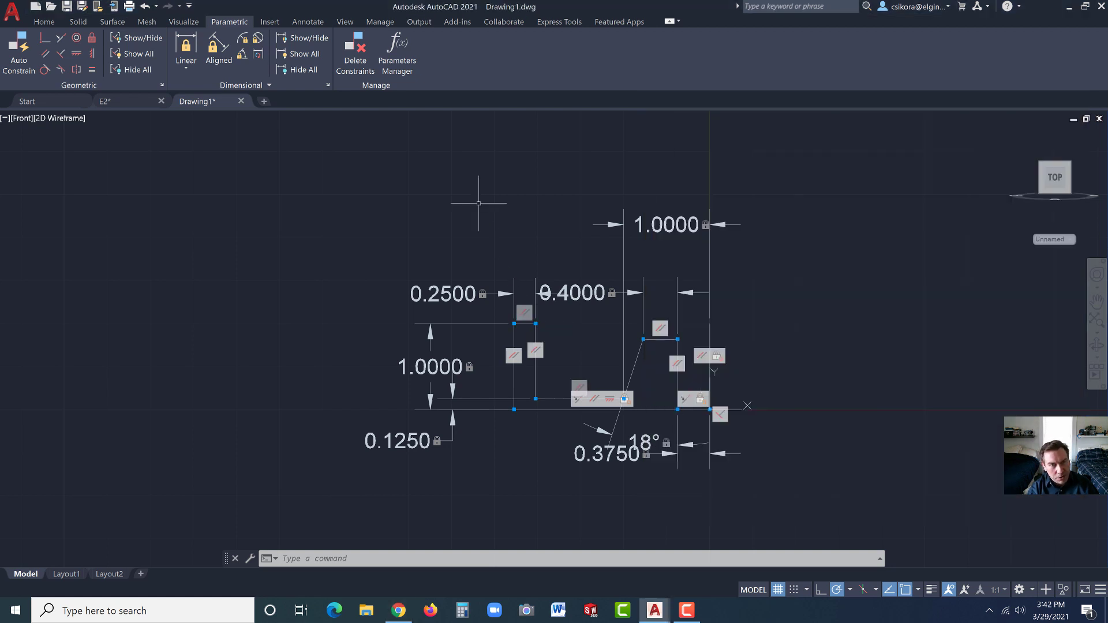
scroll(490, 236, "down", 3)
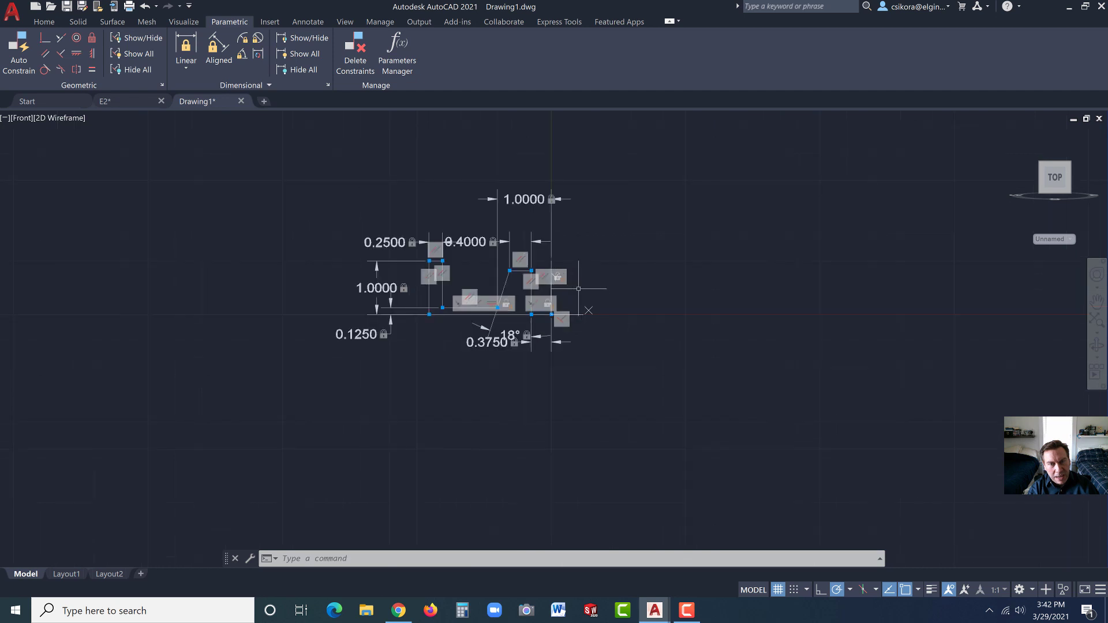
scroll(574, 284, "up", 4)
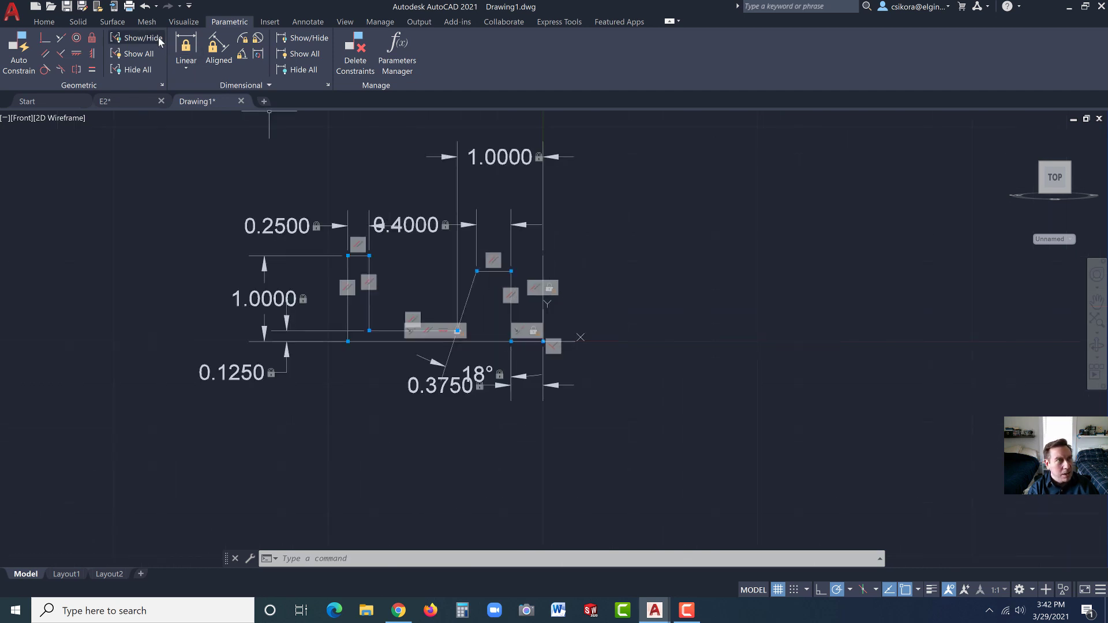
left_click(129, 70)
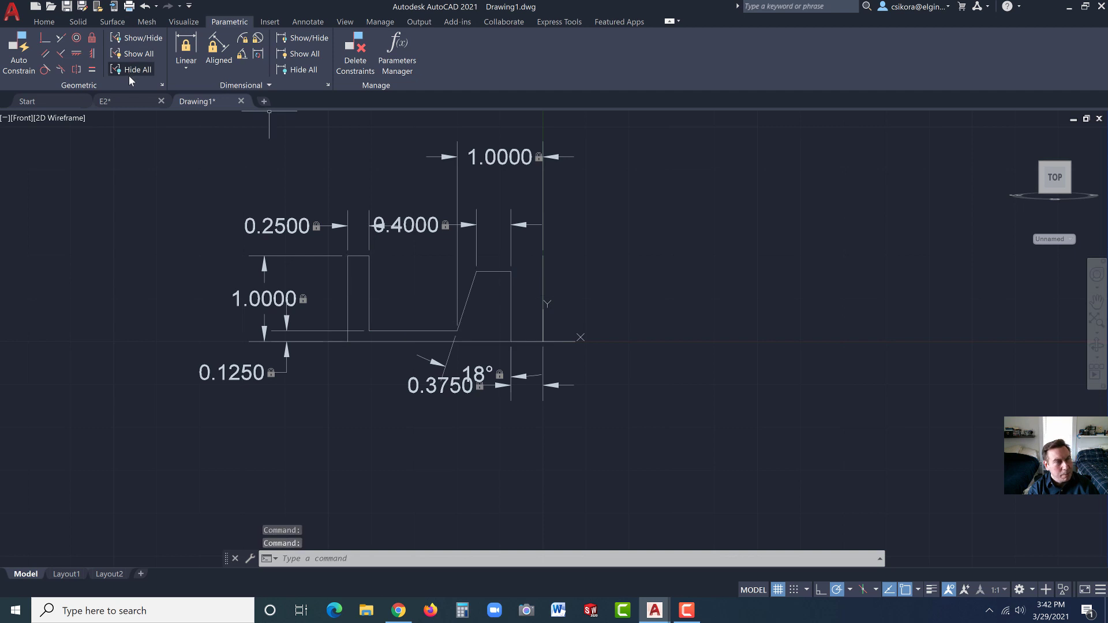
left_click(45, 21)
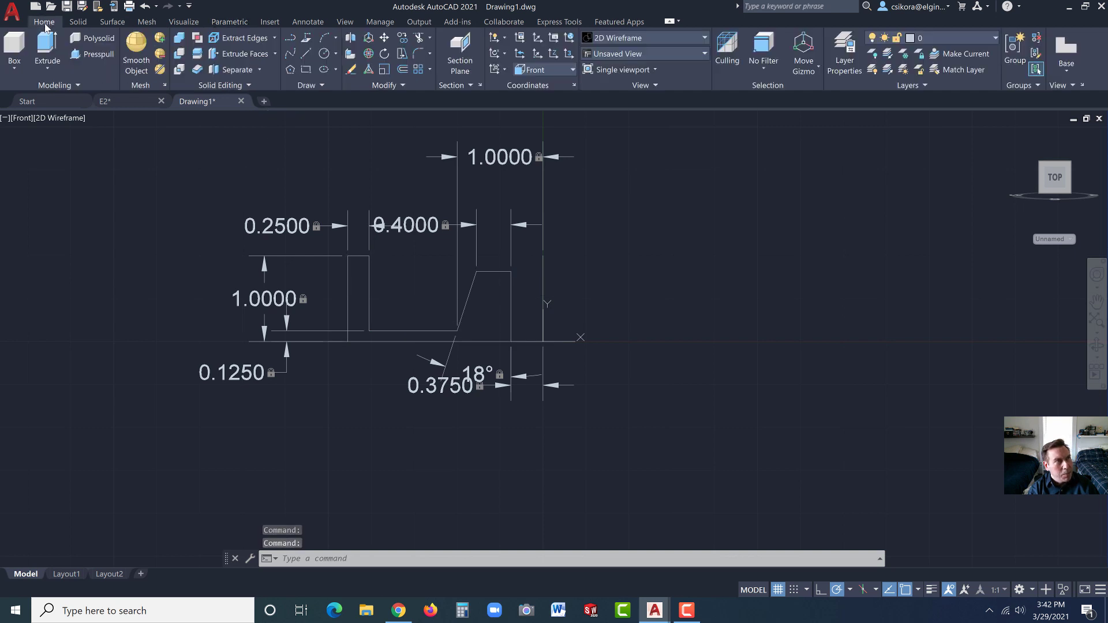
left_click(401, 86)
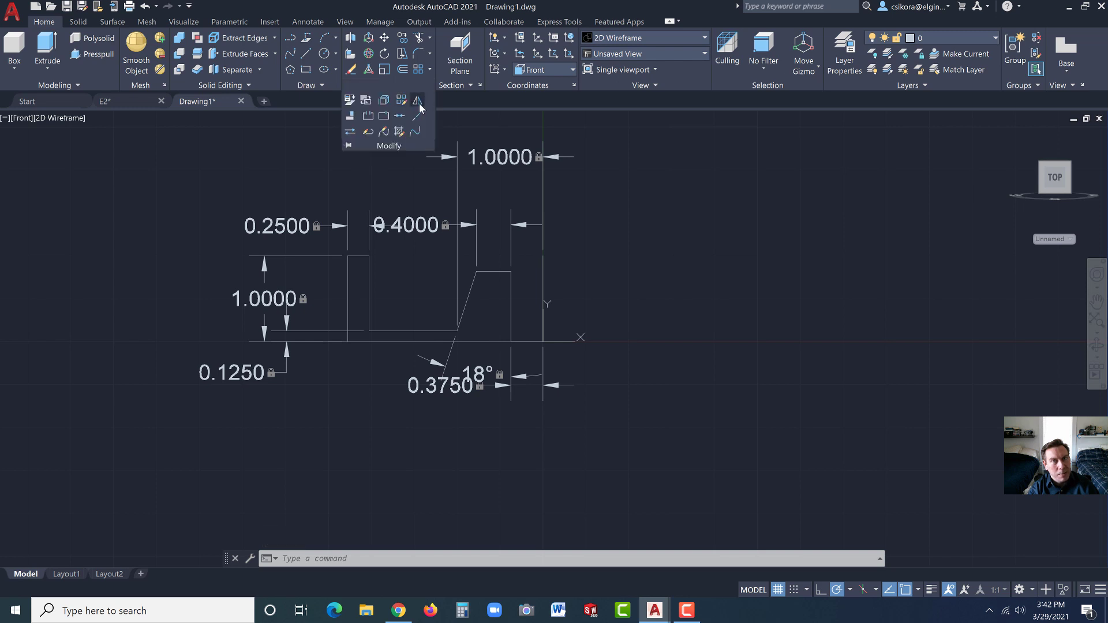
Step: Mirror the profile and its dimensions across the horizontal baseline, keeping the source objects
left_click(417, 101)
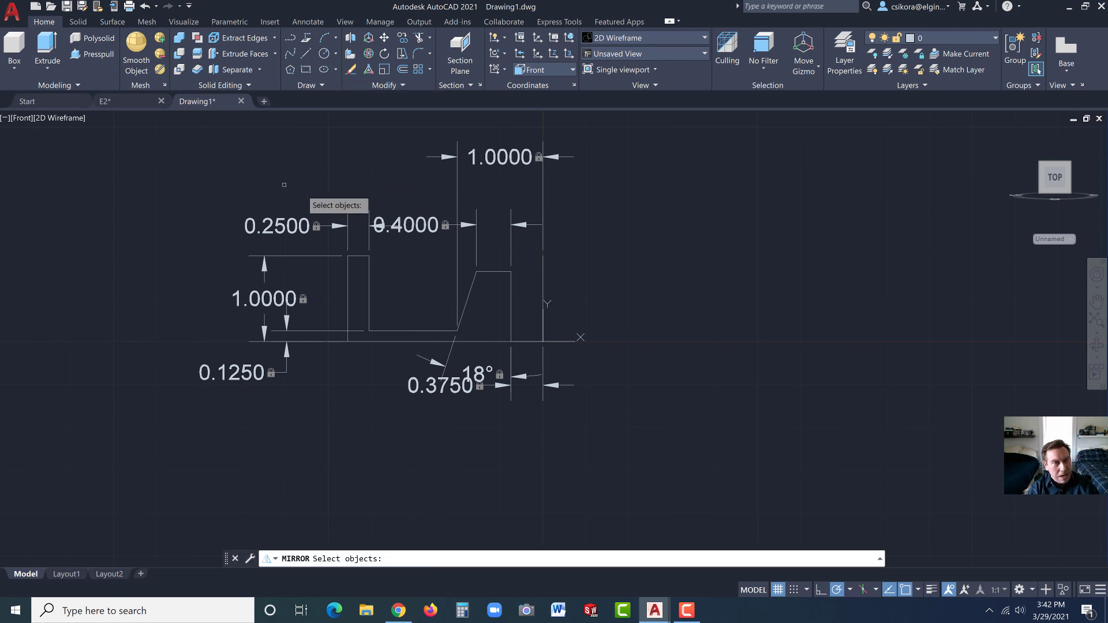
left_click(236, 148)
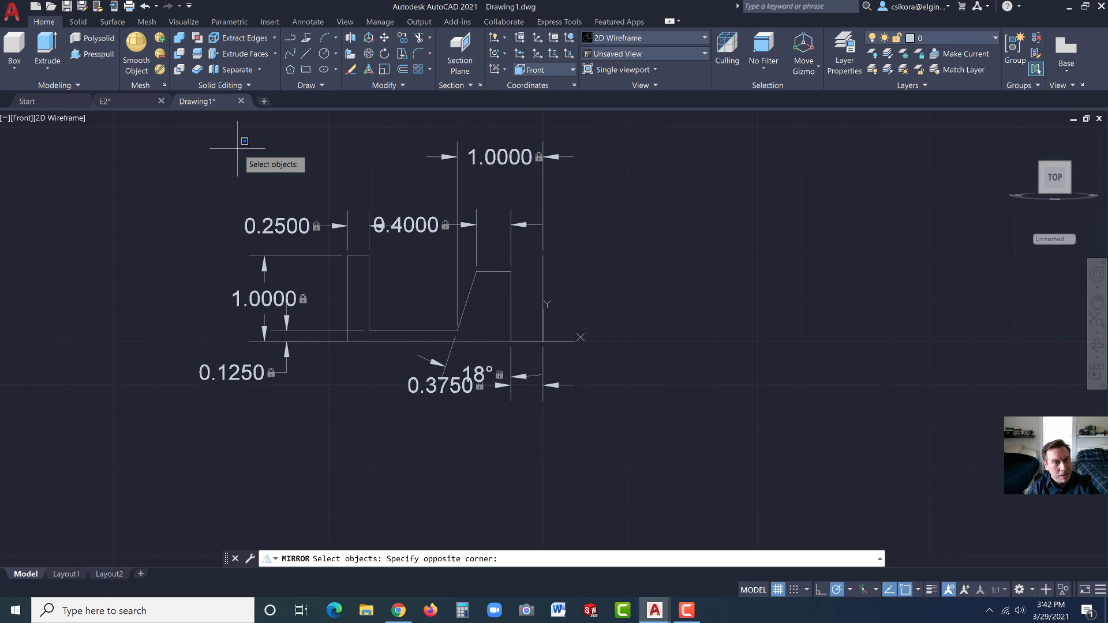
left_click(525, 406)
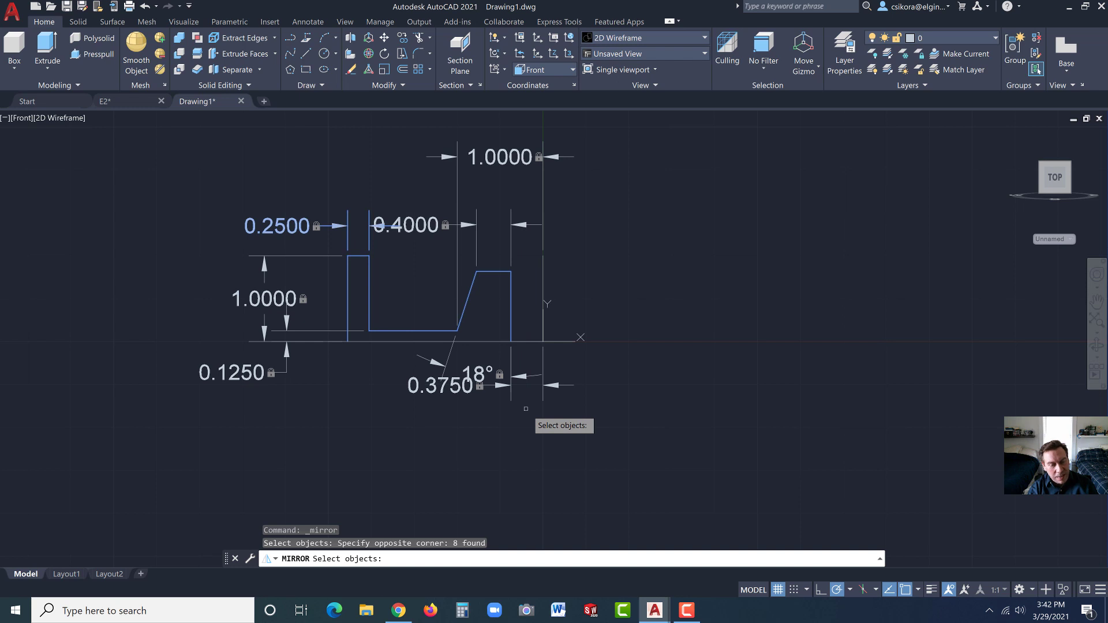
key("Return")
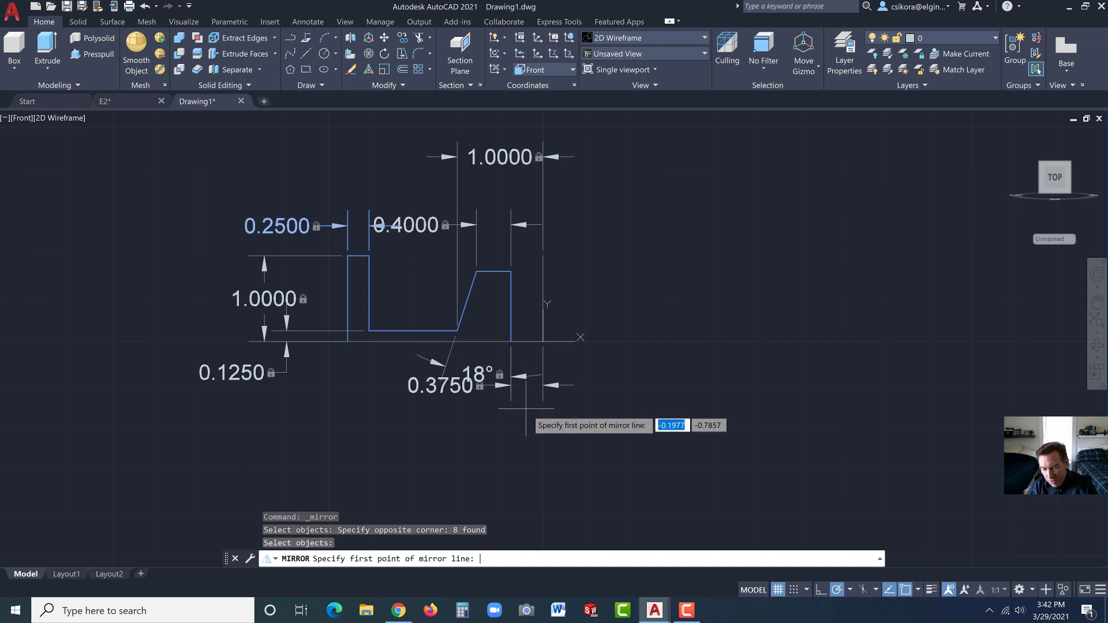
left_click(542, 341)
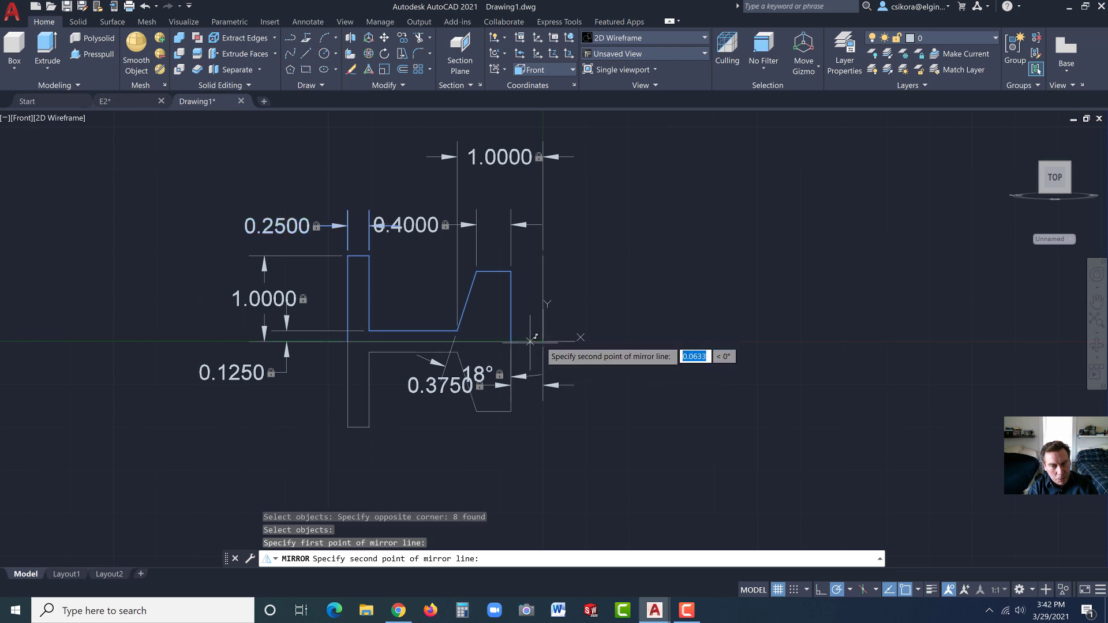
left_click(348, 341)
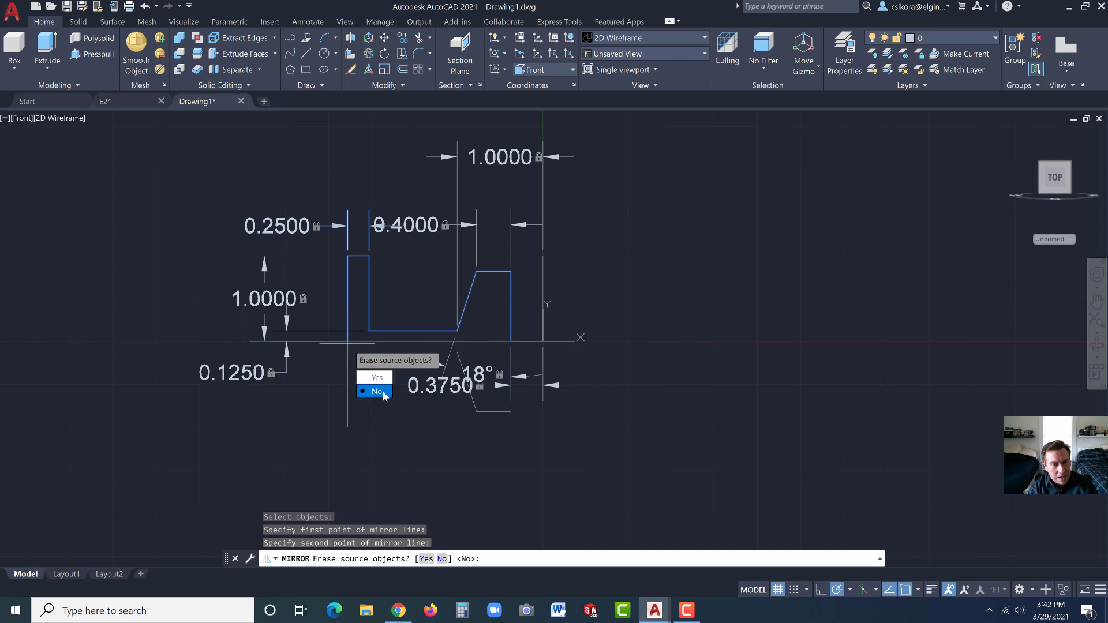
left_click(376, 392)
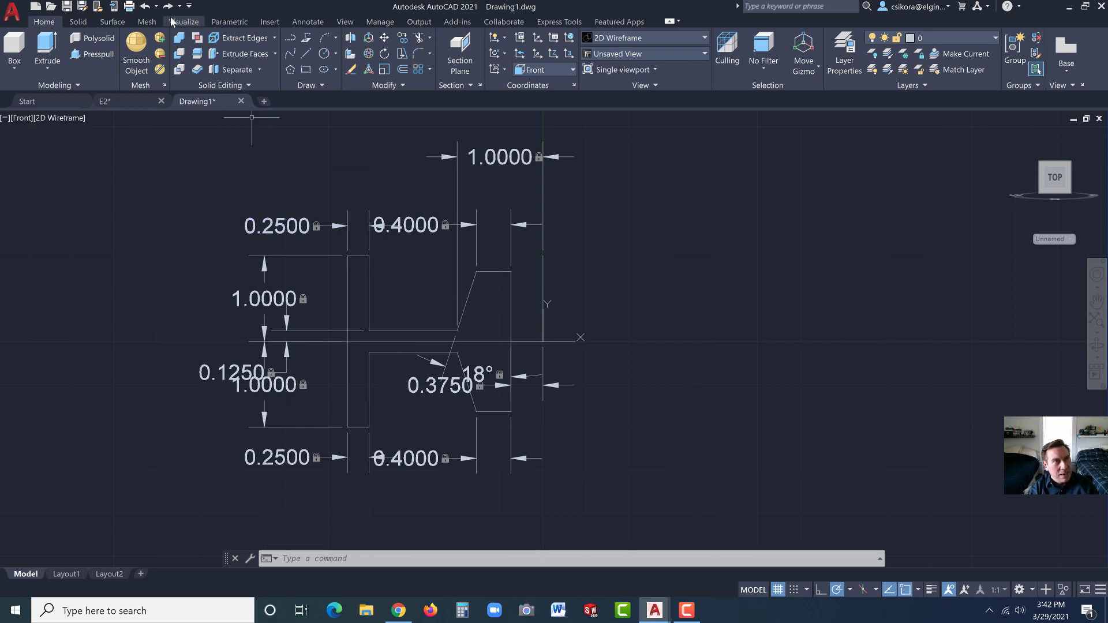
Step: Add a linear constraint of 2.5 from the top-left corner to the right vertical edge
left_click(226, 21)
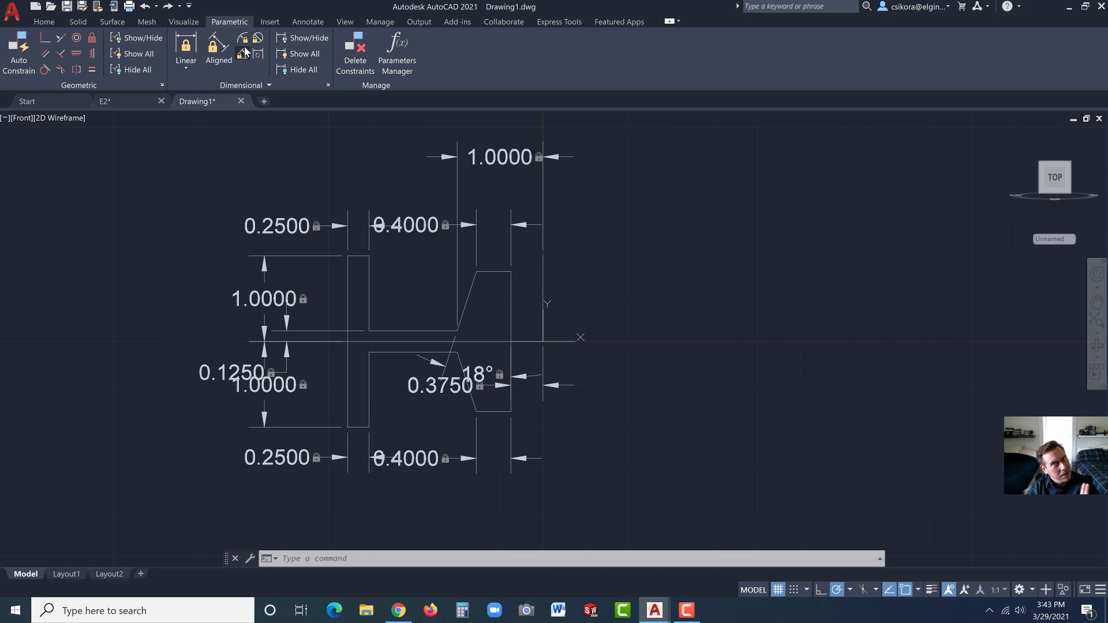
left_click(186, 46)
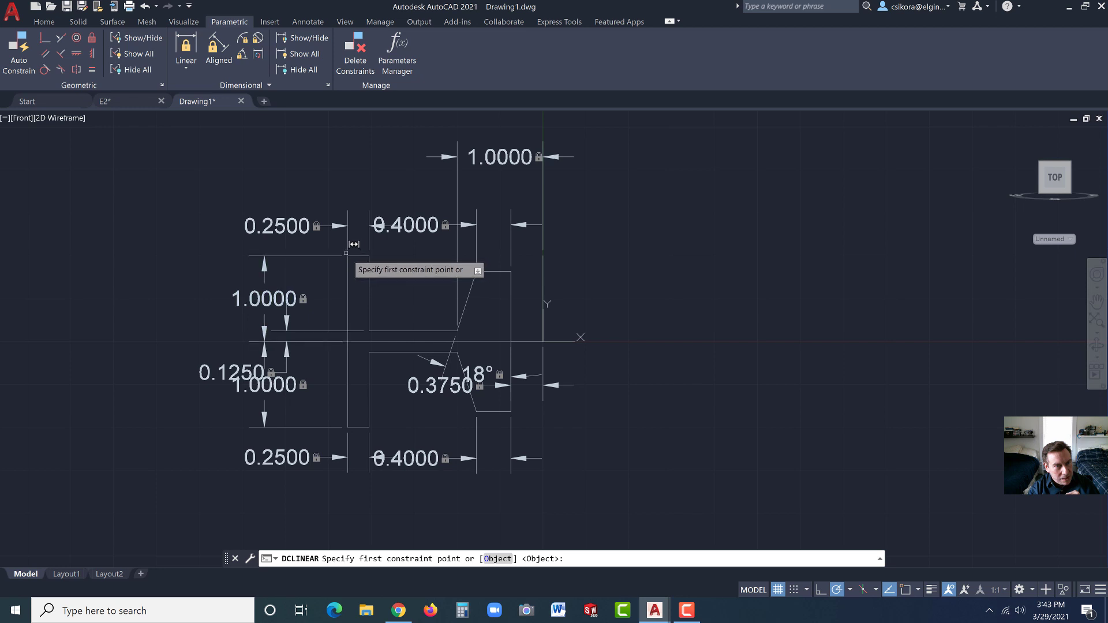
left_click(347, 255)
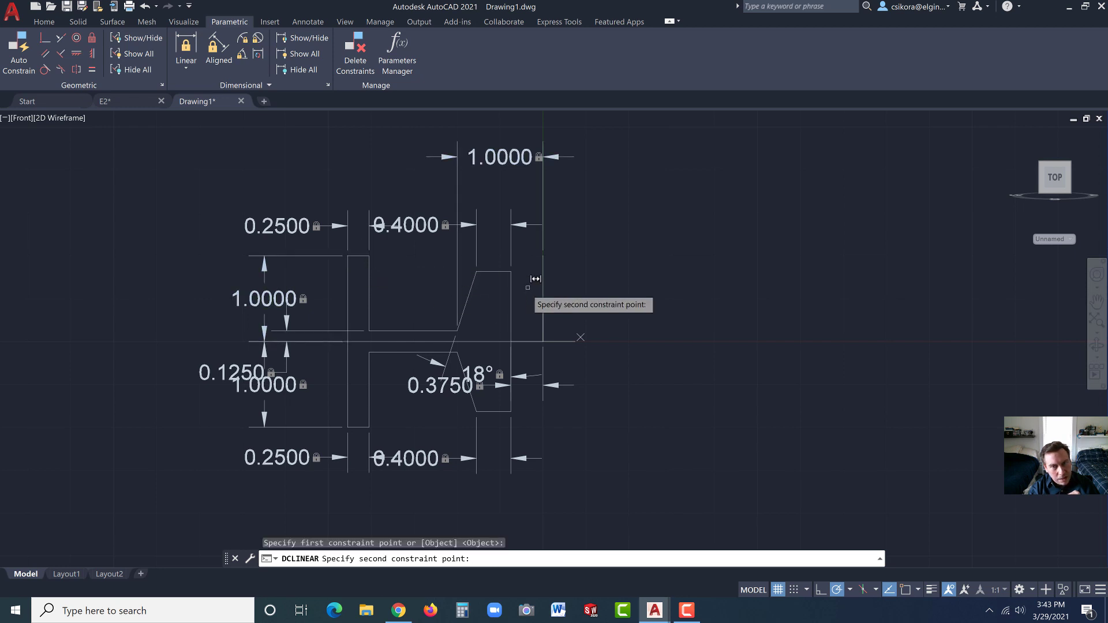
left_click(542, 255)
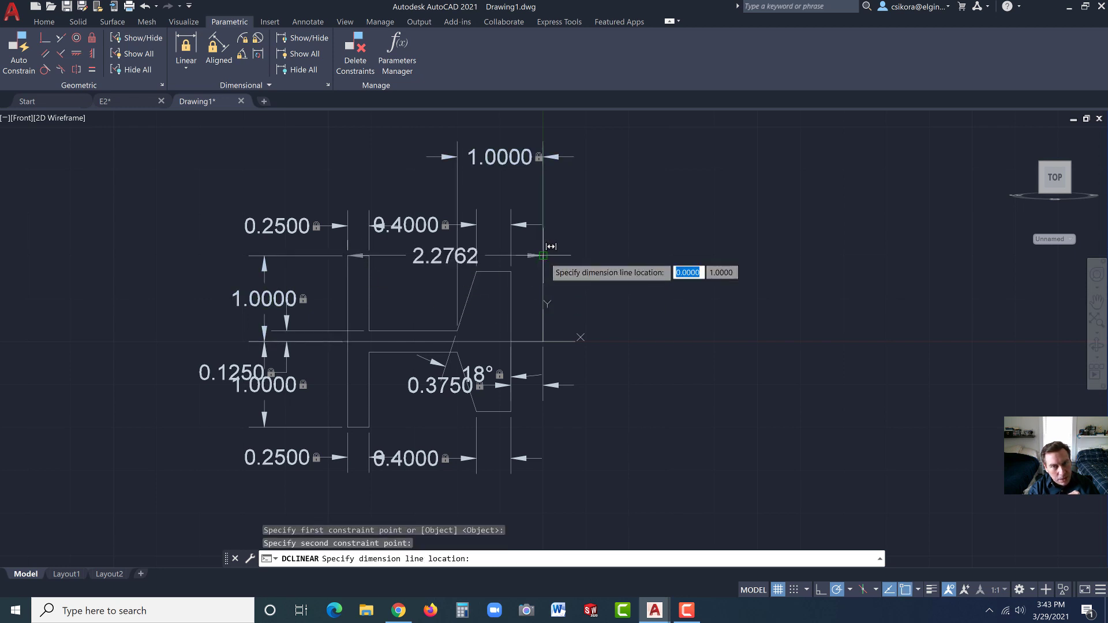
left_click(436, 127)
type("2")
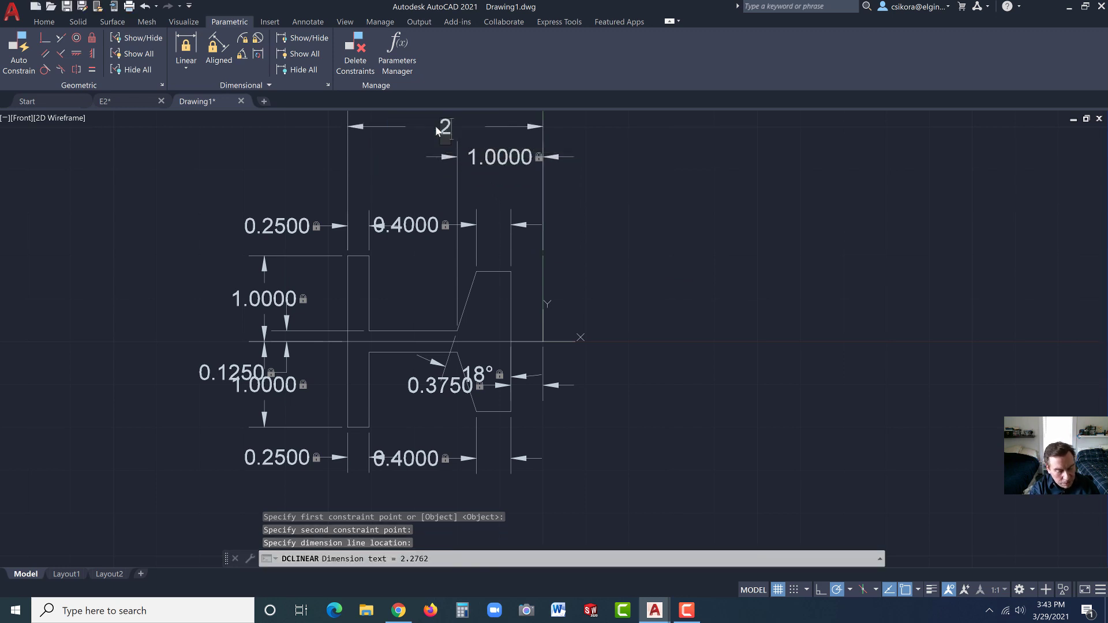
type(".5")
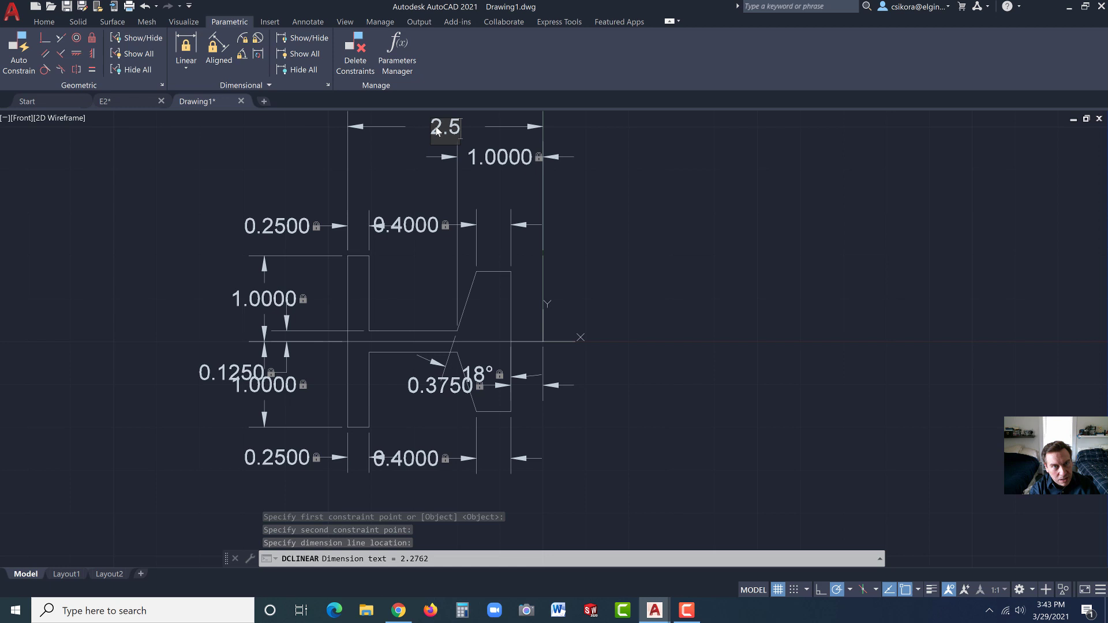
key("Return")
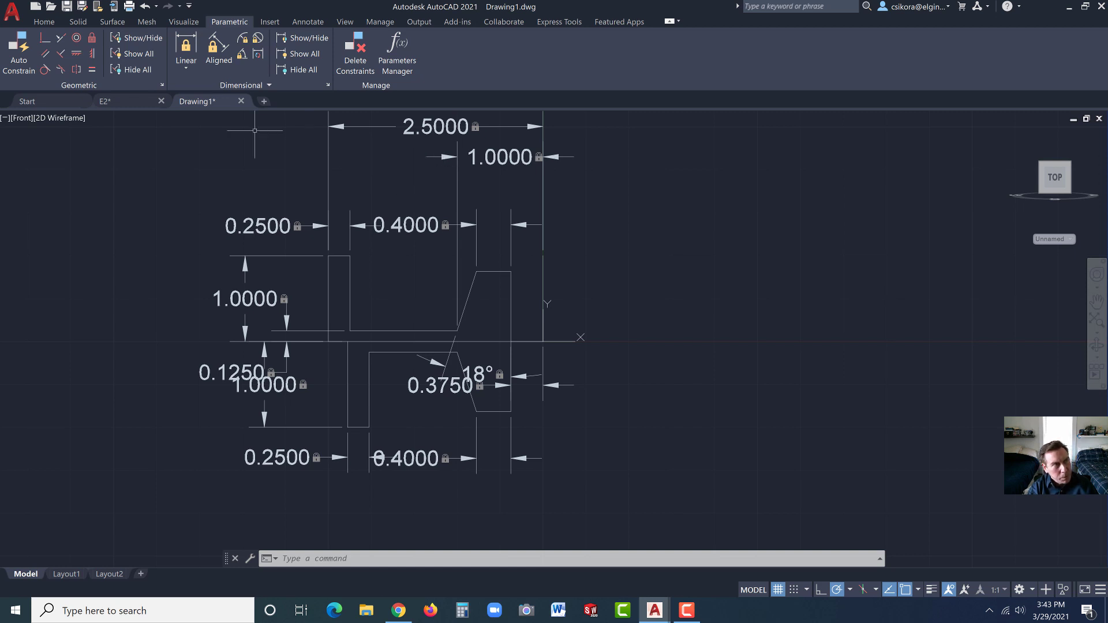
Step: Make the lower left and right vertical edges collinear with their upper counterparts
left_click(61, 39)
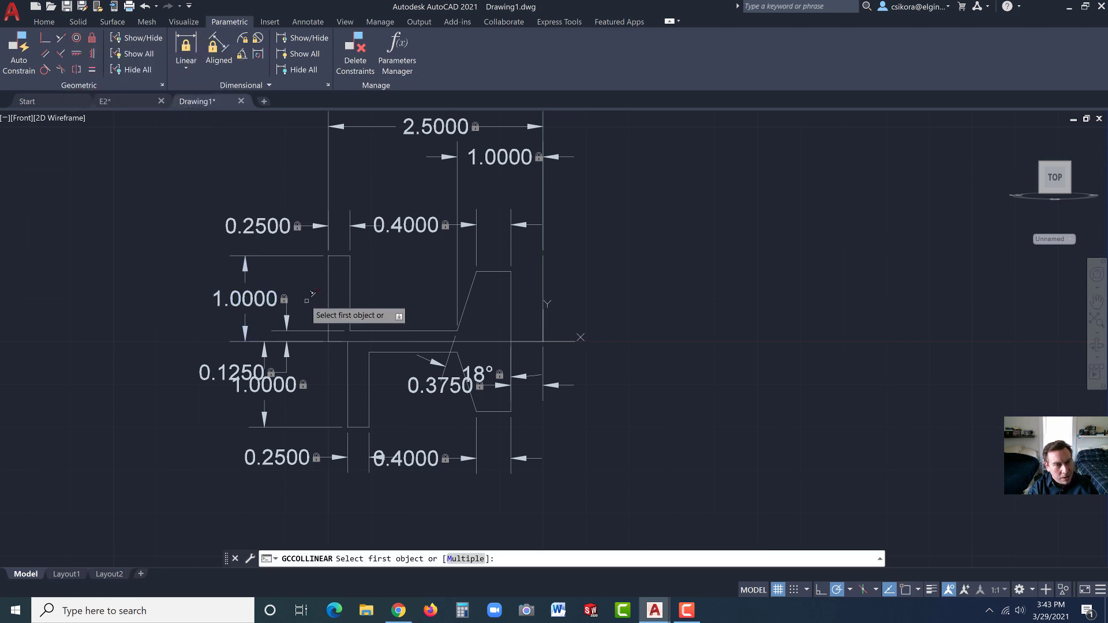
left_click(328, 310)
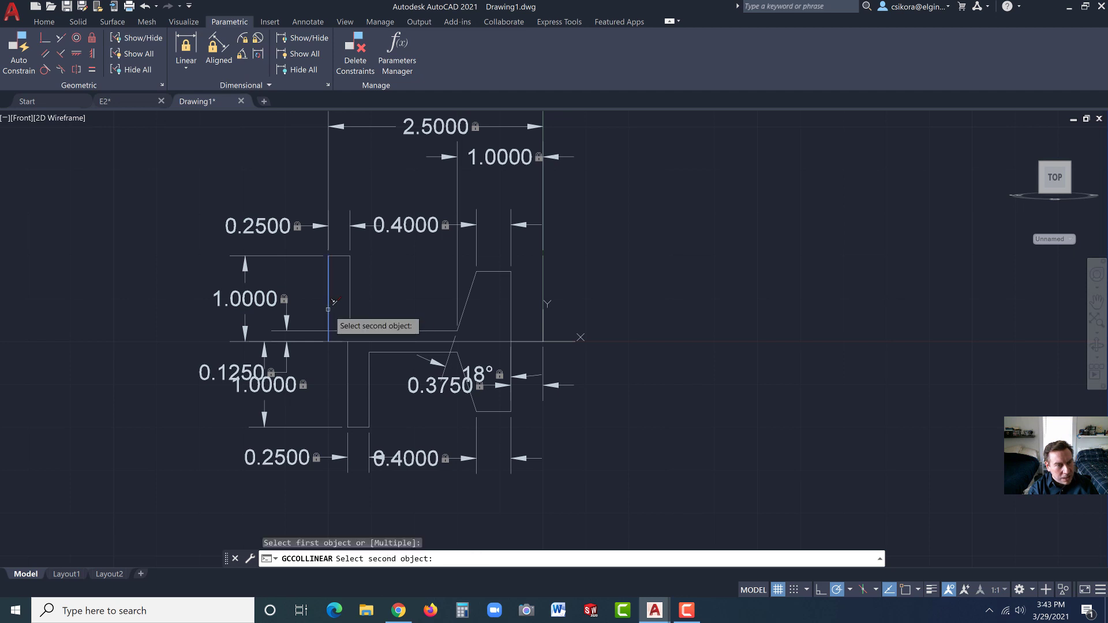
left_click(348, 365)
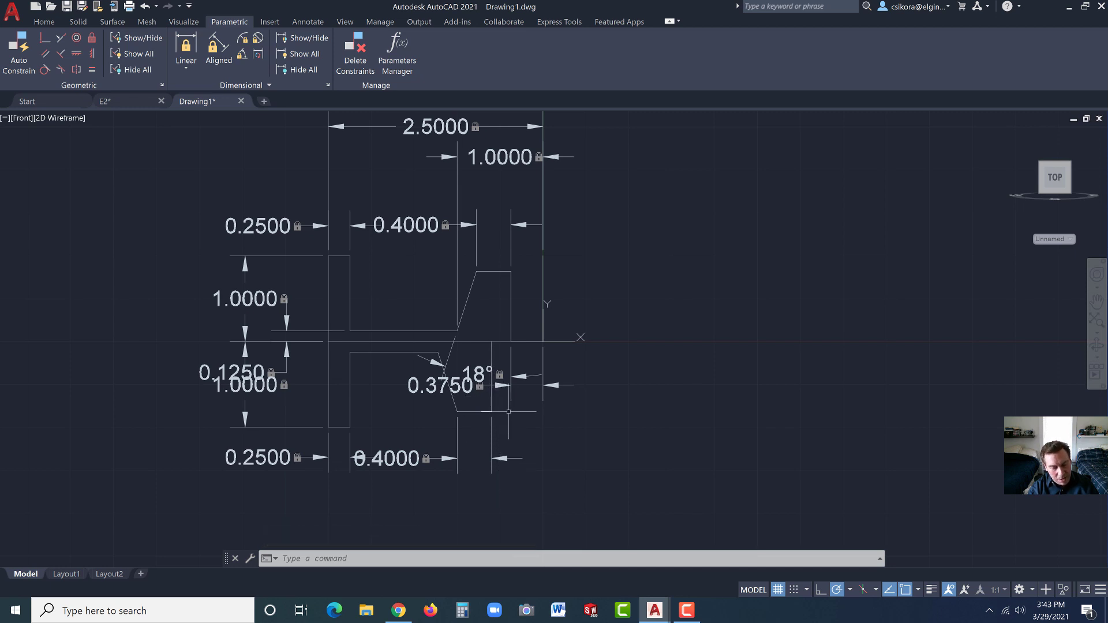
key("Return")
left_click(492, 400)
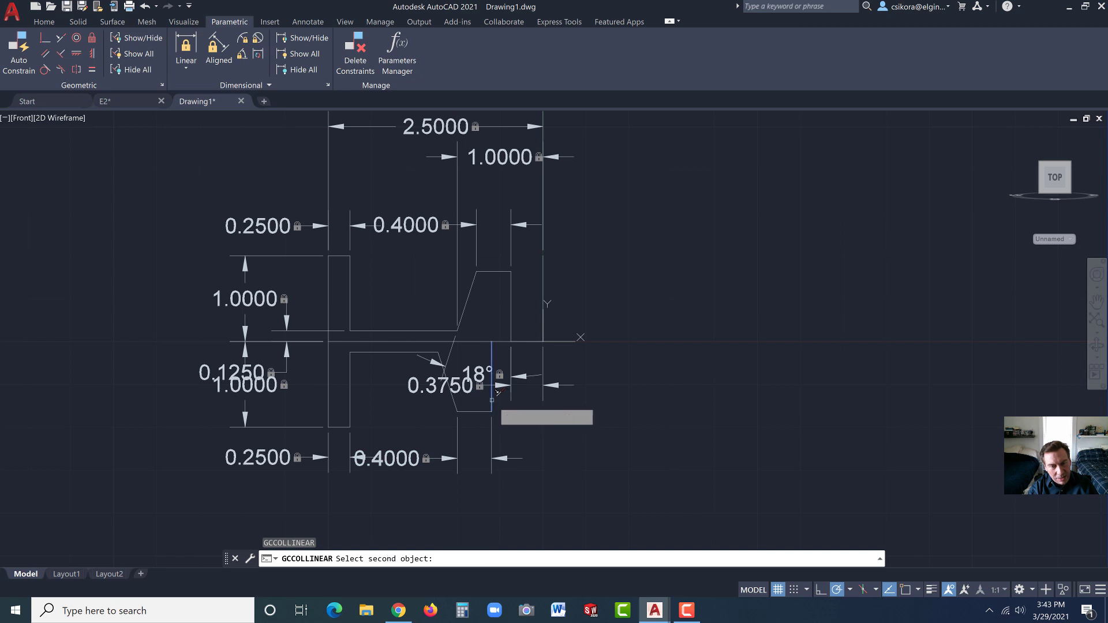
left_click(510, 319)
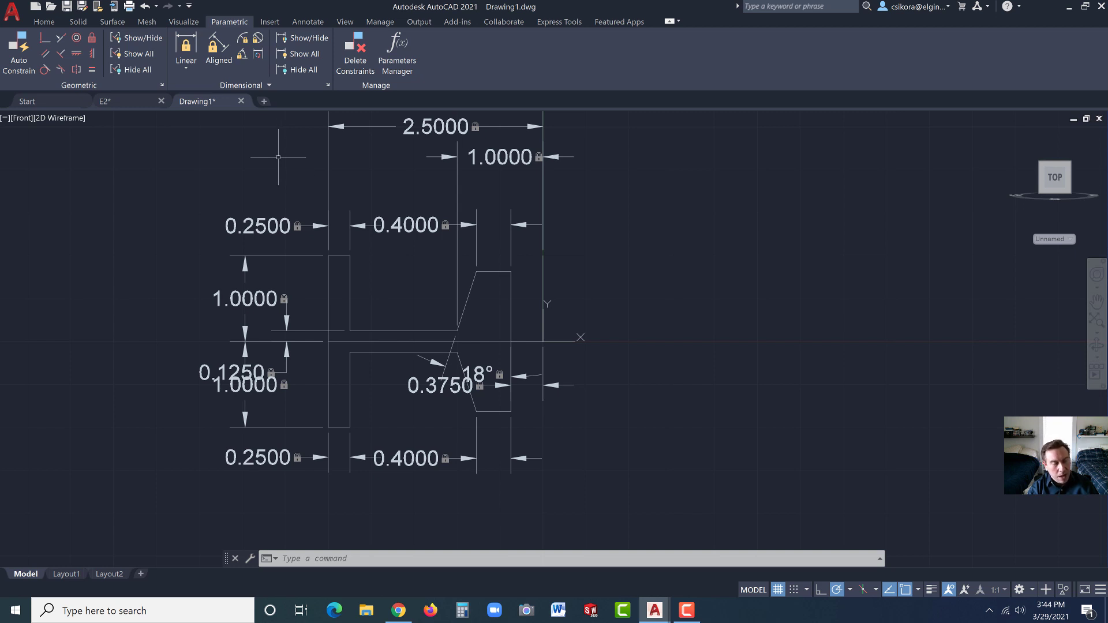
Step: Cancel the pending command and show the Home tab's expanded Modify tools
key("Escape")
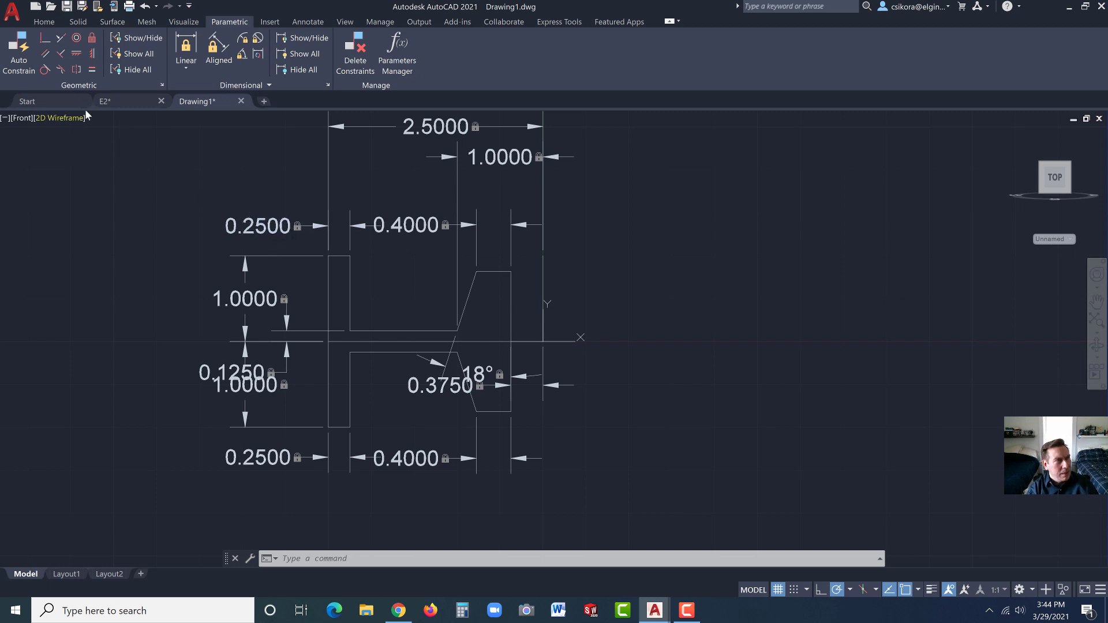
left_click(43, 23)
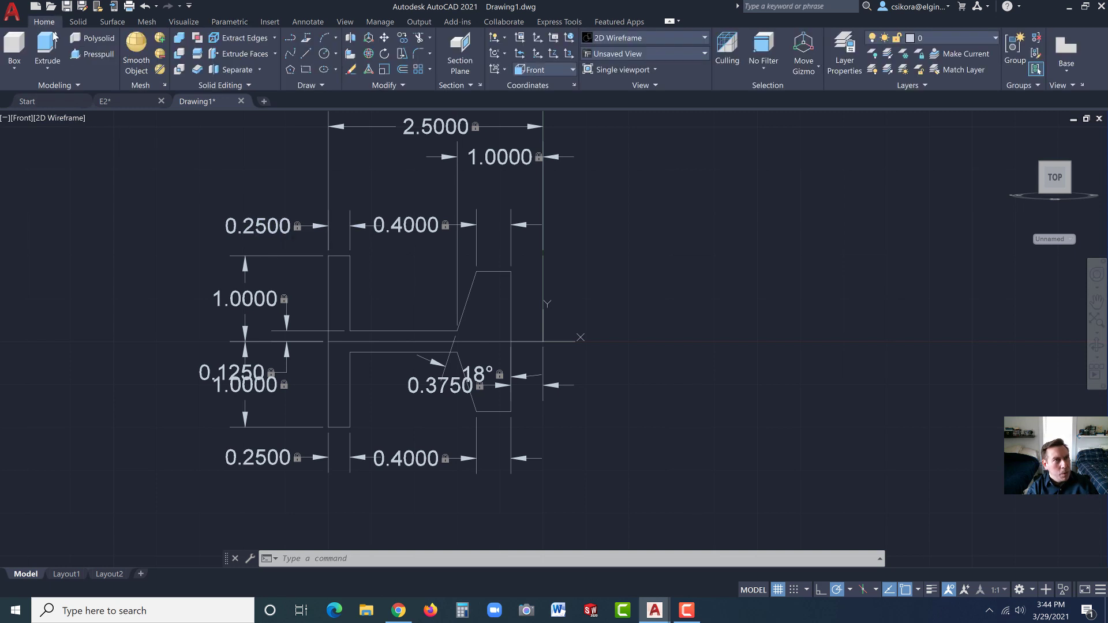
left_click(398, 85)
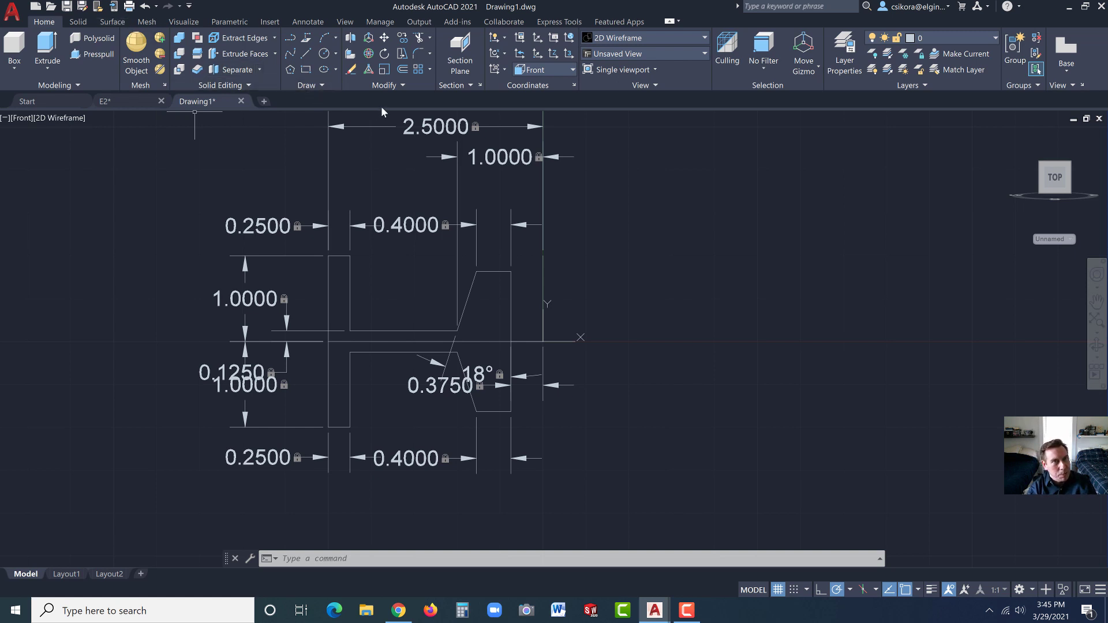
Step: Mirror the half-profile and dimensions about the vertical line through the centre, keeping the original
left_click(401, 84)
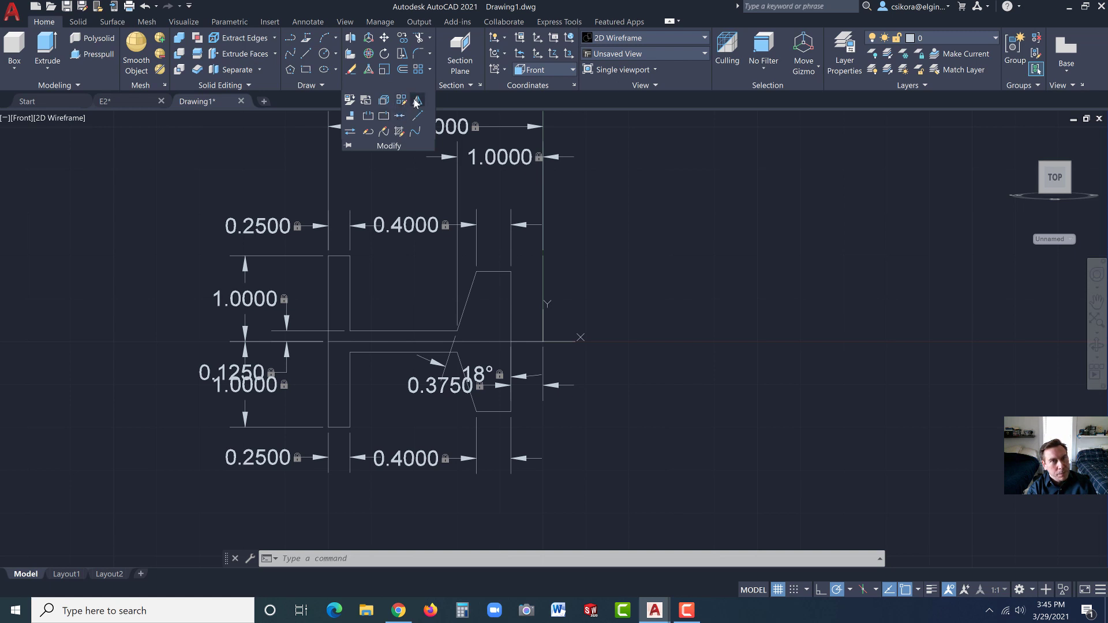
left_click(417, 103)
left_click(288, 189)
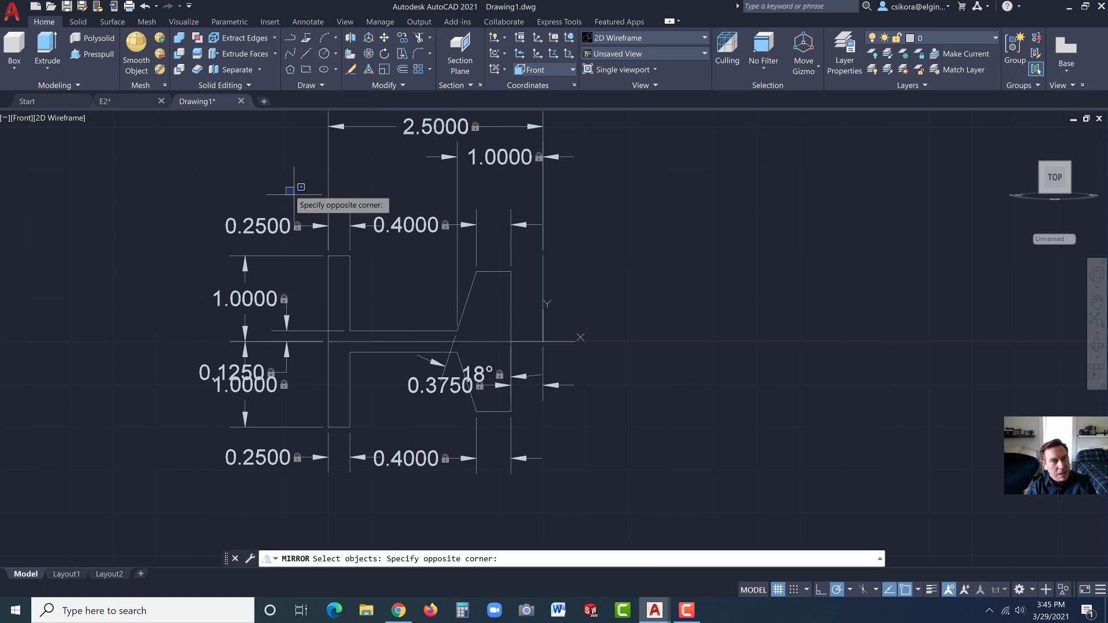
left_click(525, 470)
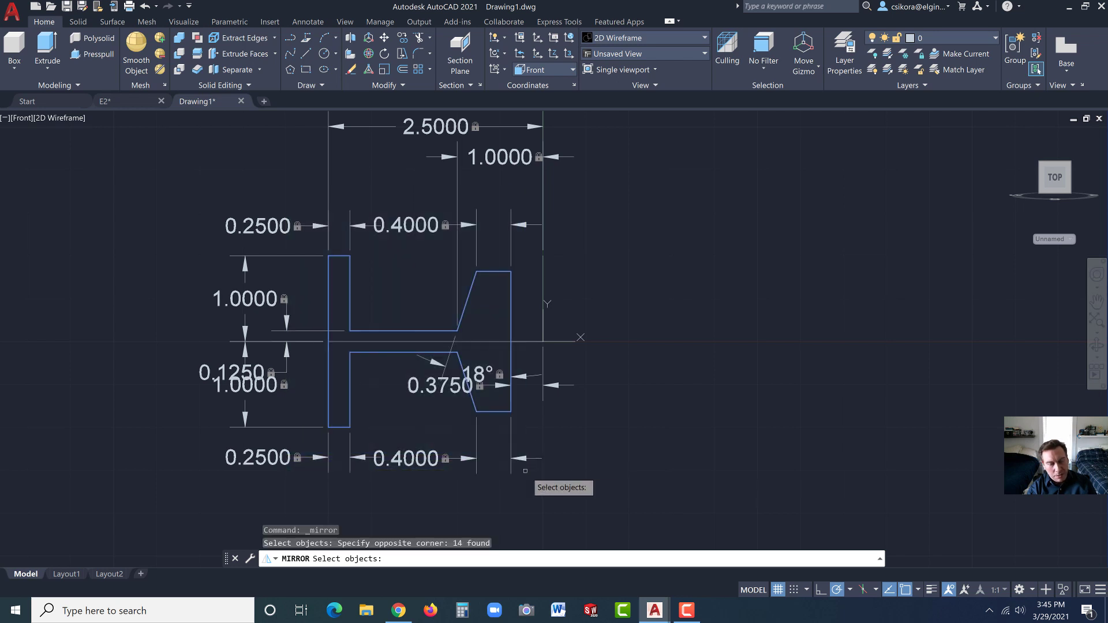
key("Return")
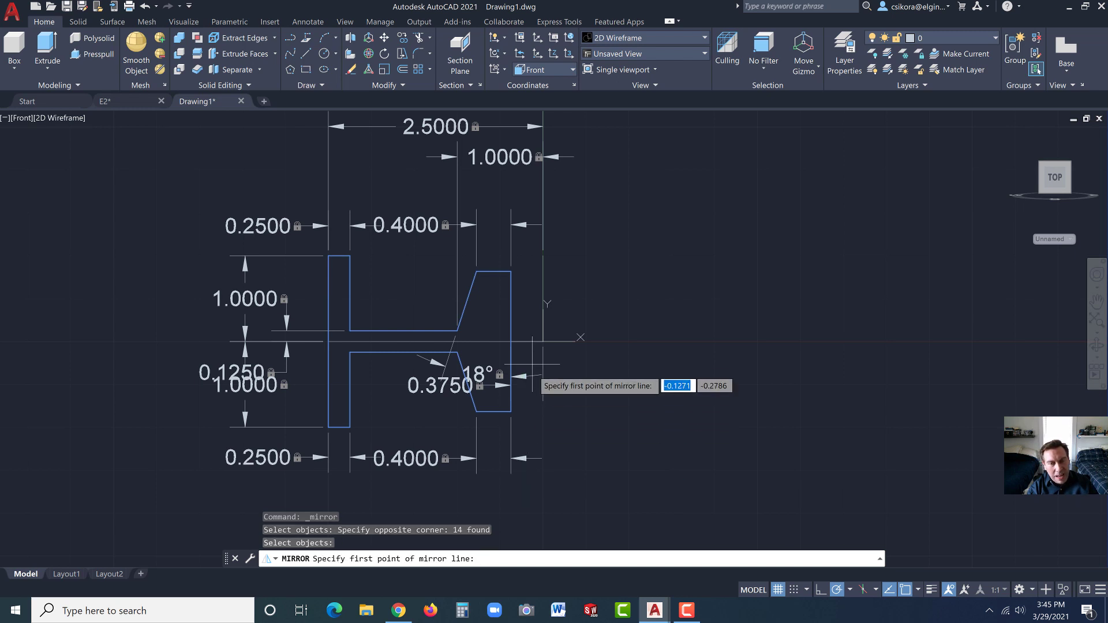
left_click(543, 341)
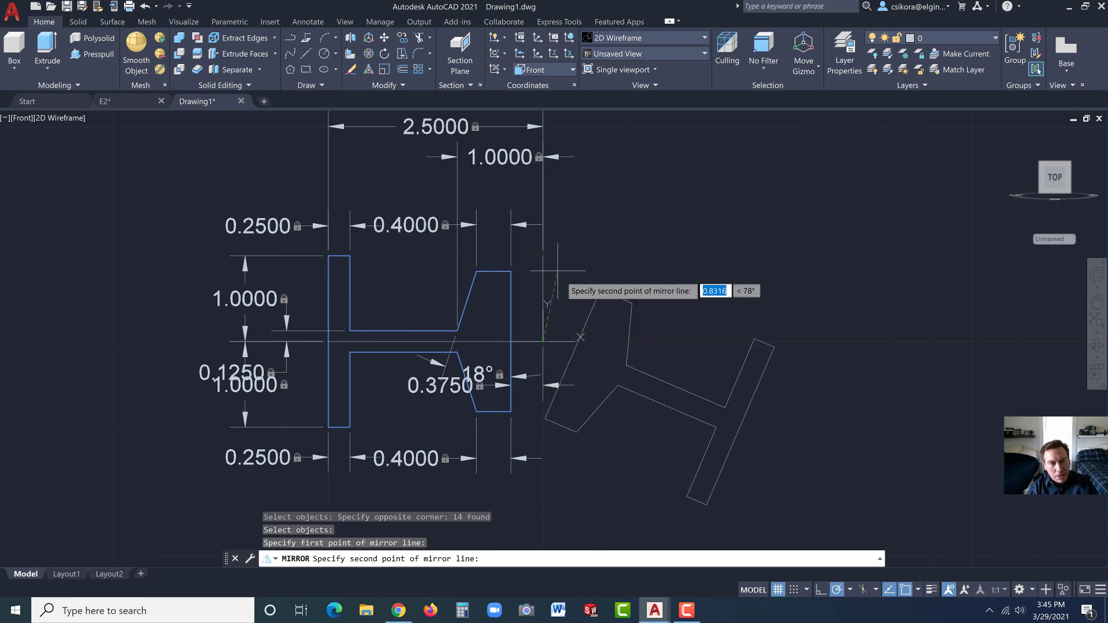
left_click(543, 255)
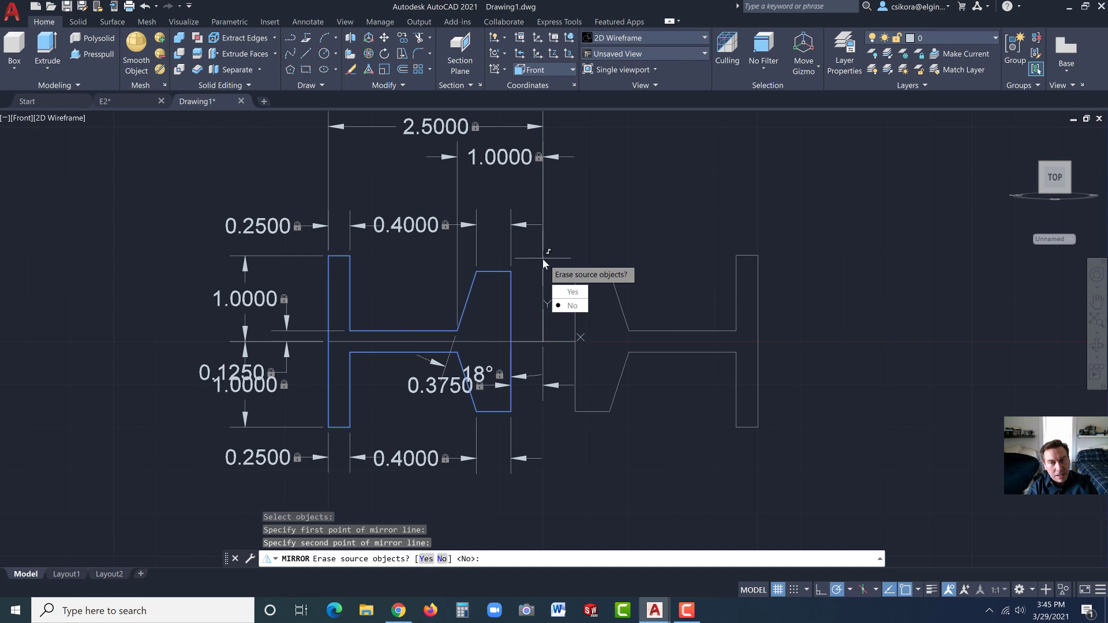
left_click(567, 305)
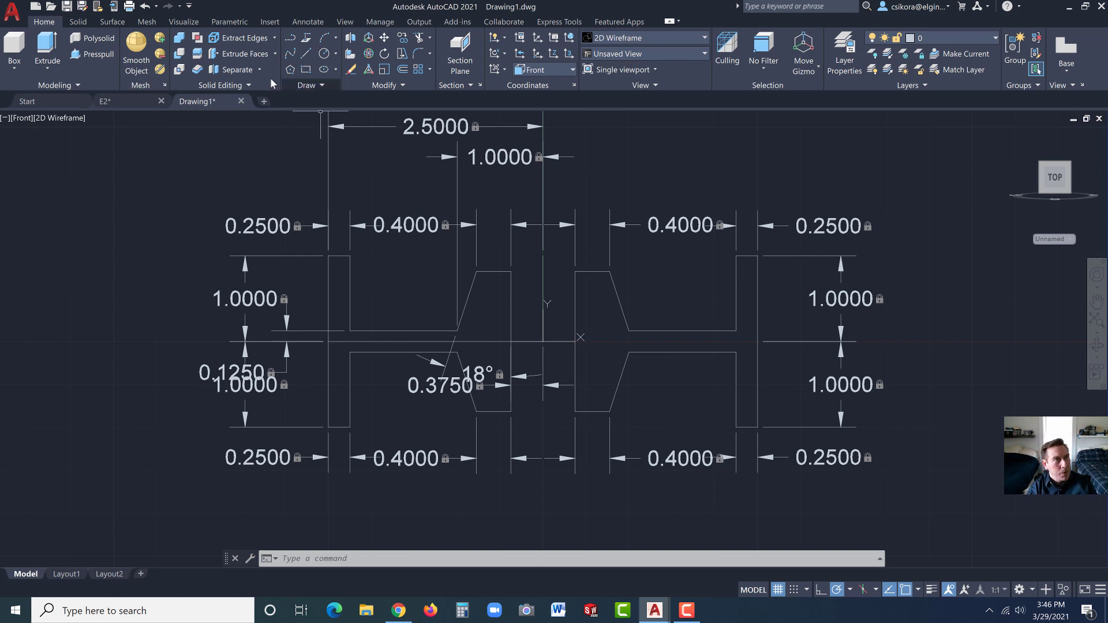
Step: Join the 14 mirrored profile pieces into one polyline and start Revolve
left_click(78, 23)
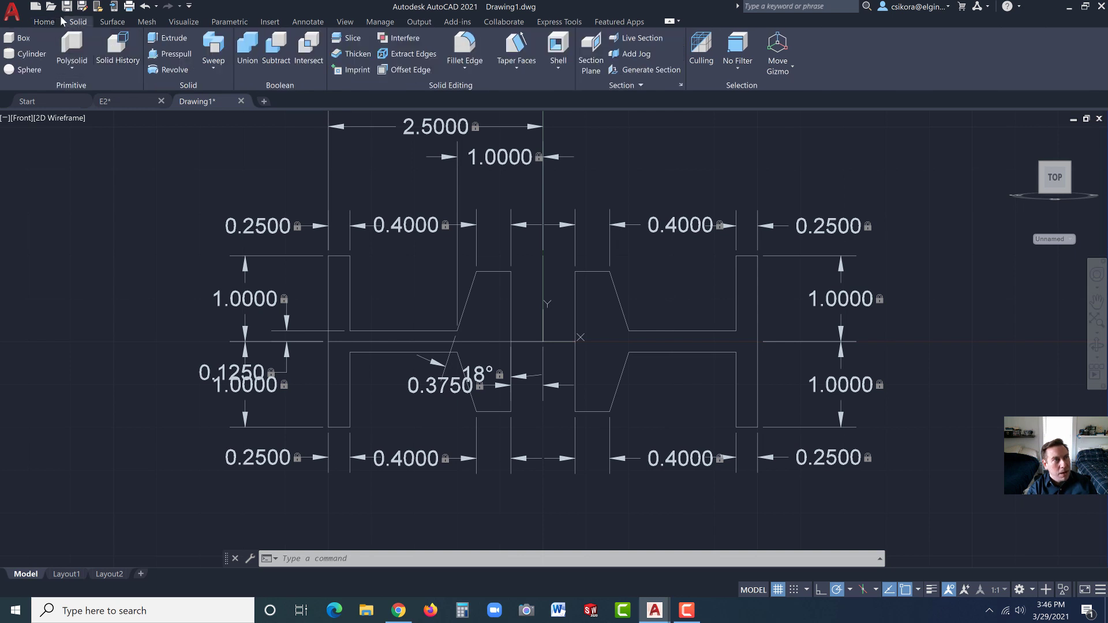
left_click(44, 22)
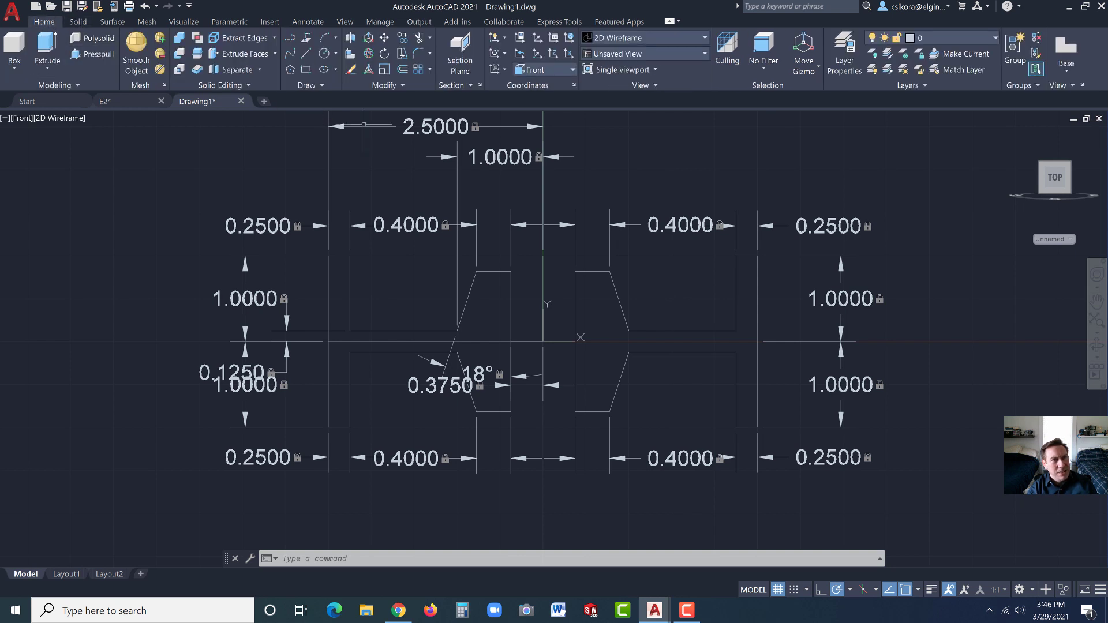
left_click(401, 85)
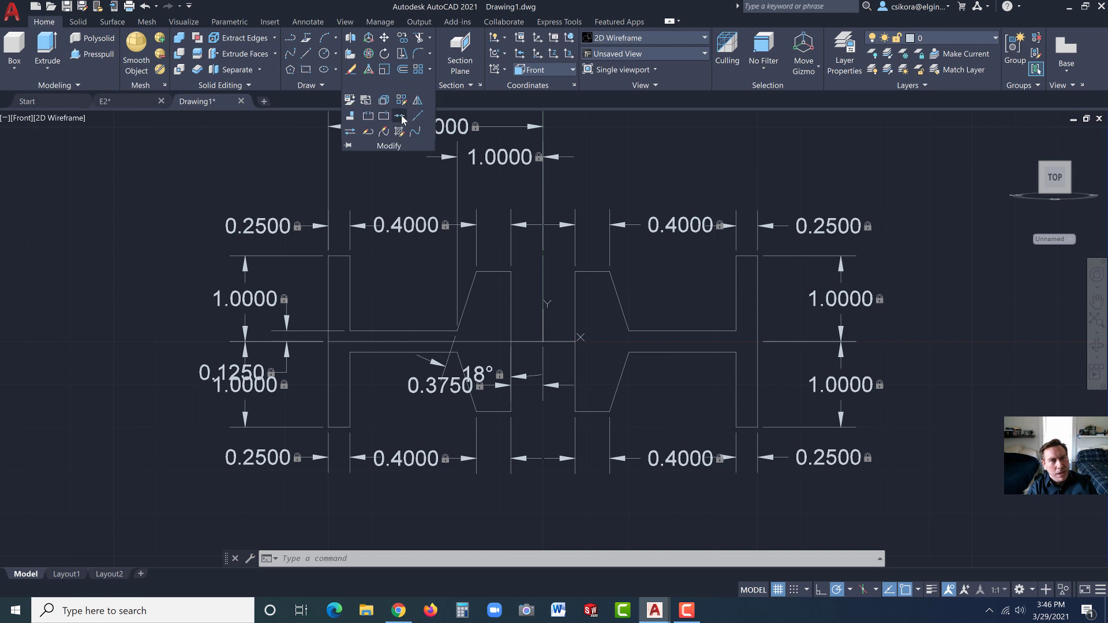
left_click(401, 119)
left_click(558, 190)
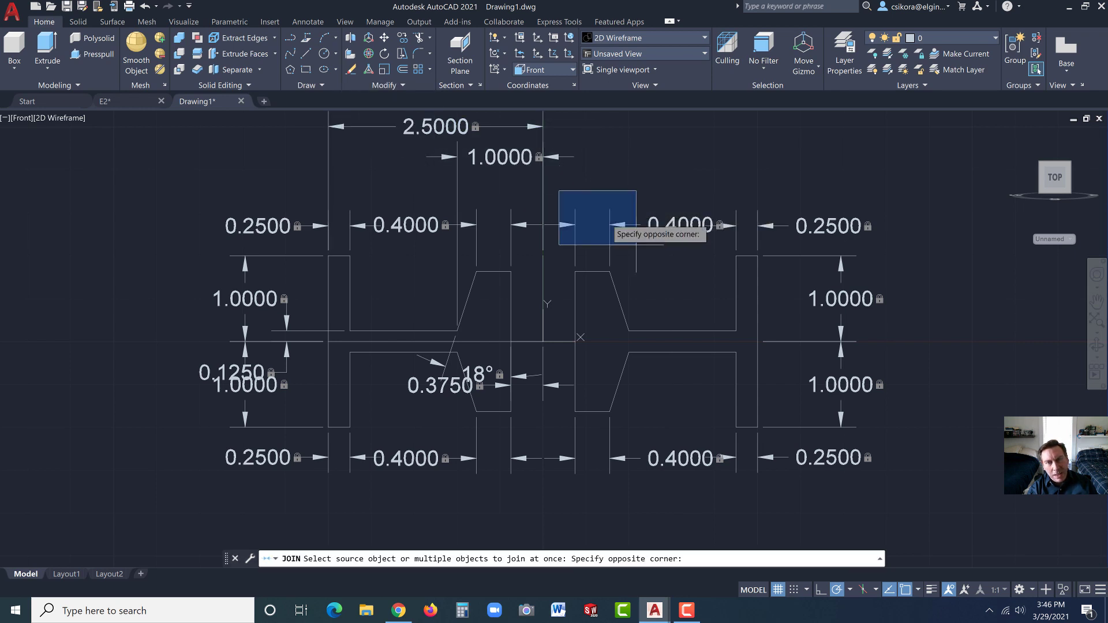
left_click(786, 453)
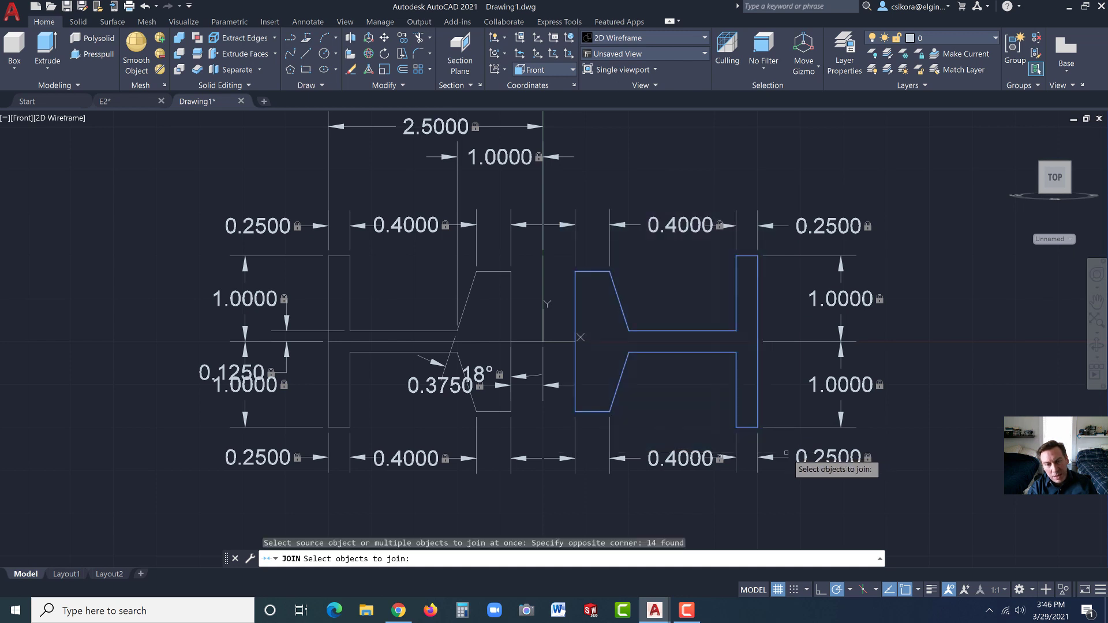
key("Return")
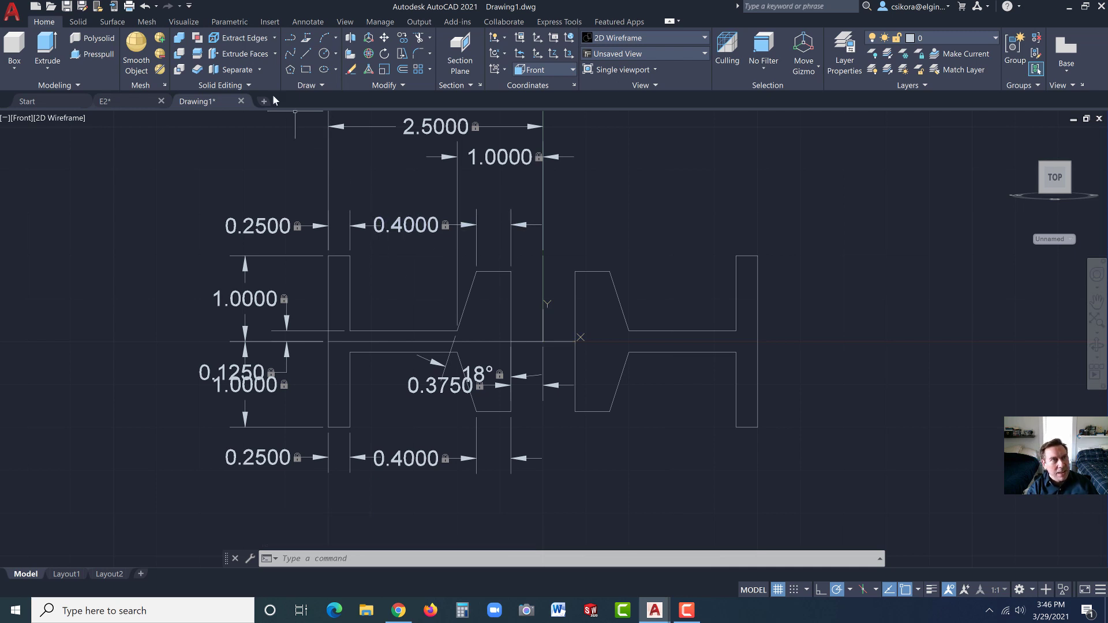
left_click(77, 21)
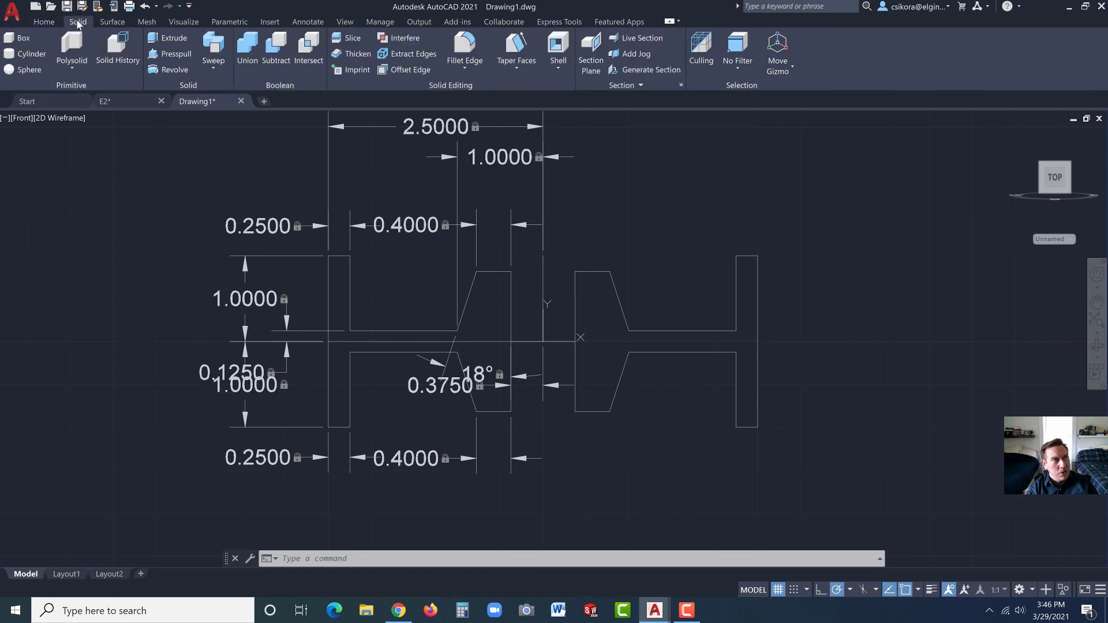
left_click(160, 71)
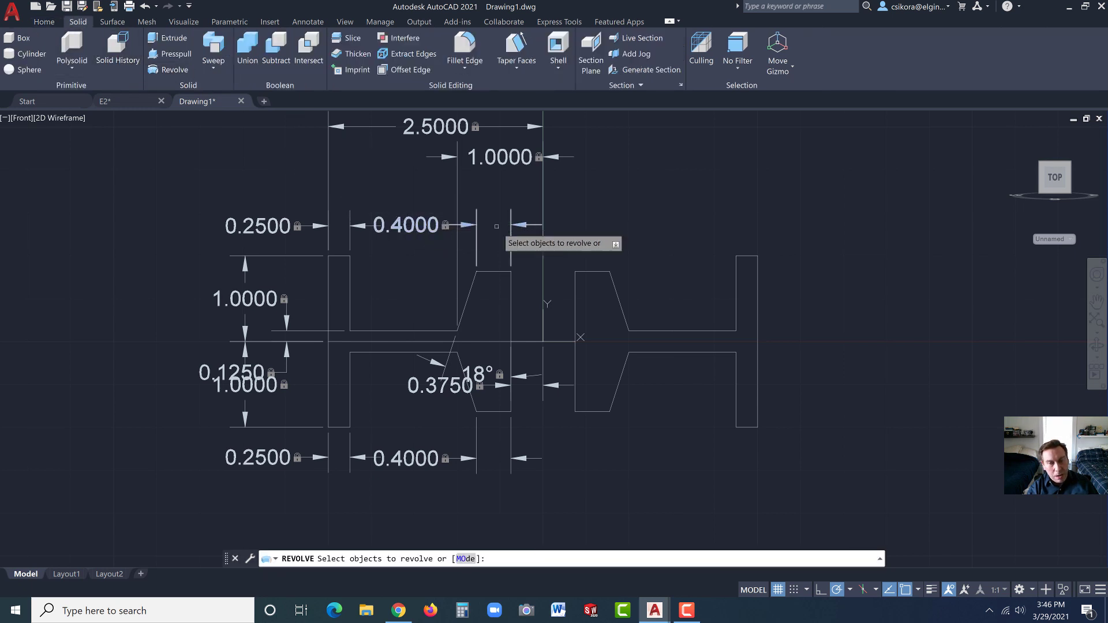
Step: Revolve the joined right-hand profile 360° about a vertical axis through the origin
left_click(568, 212)
left_click(819, 456)
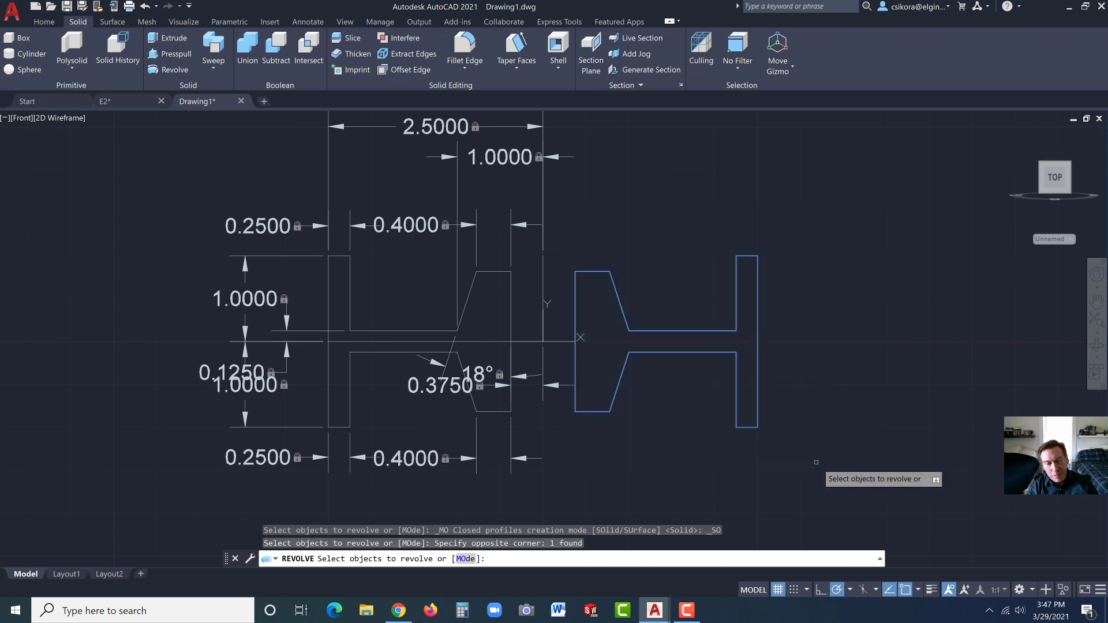
key("Return")
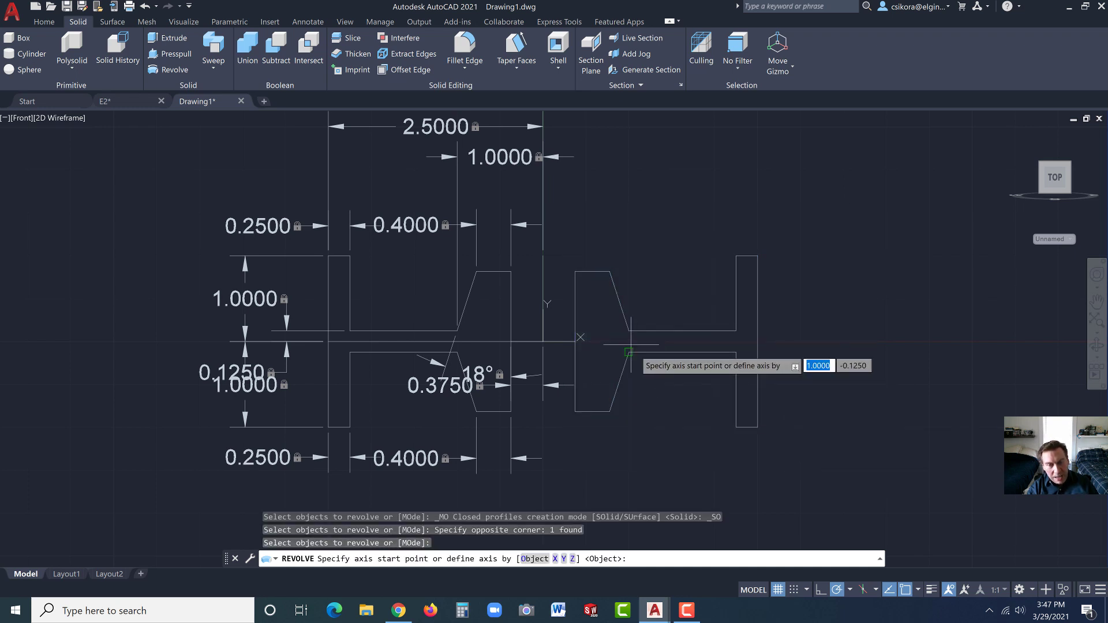
left_click(543, 342)
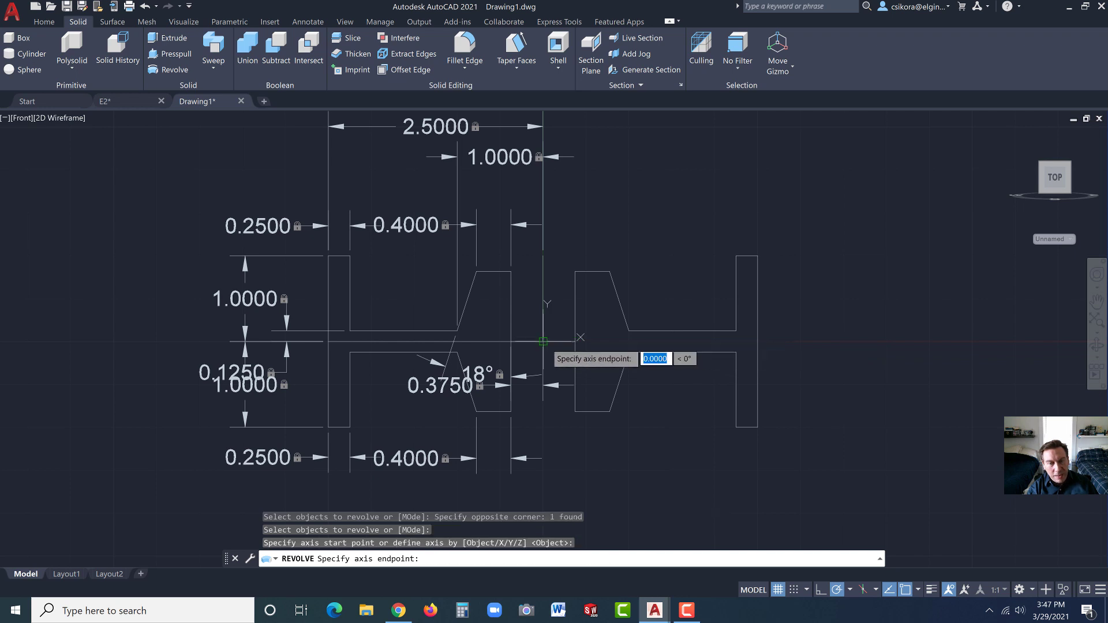
left_click(543, 255)
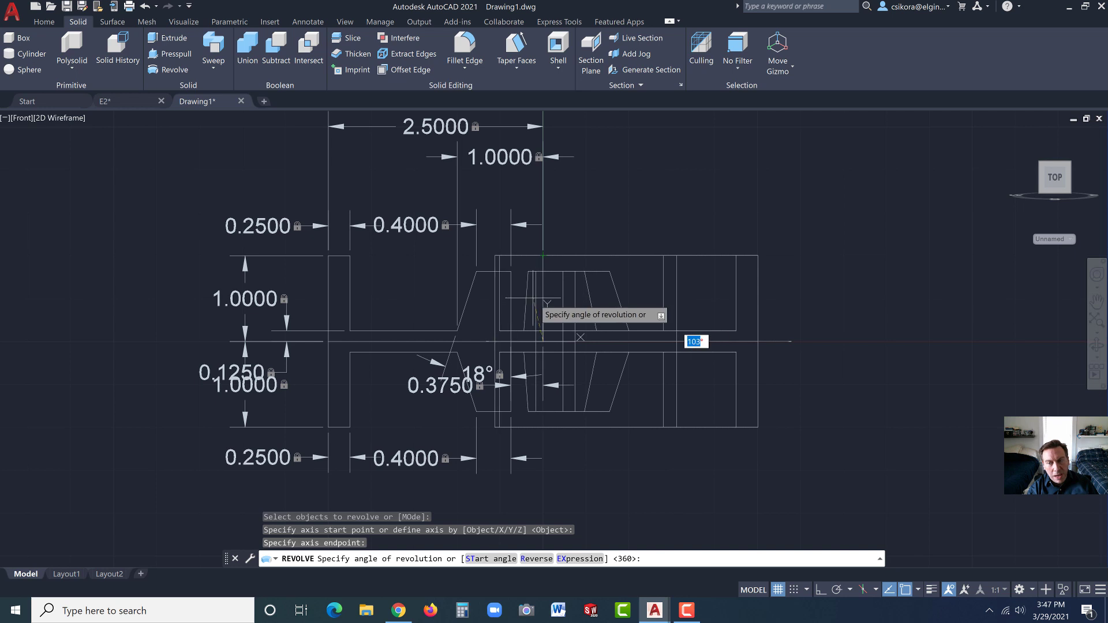
key("Return")
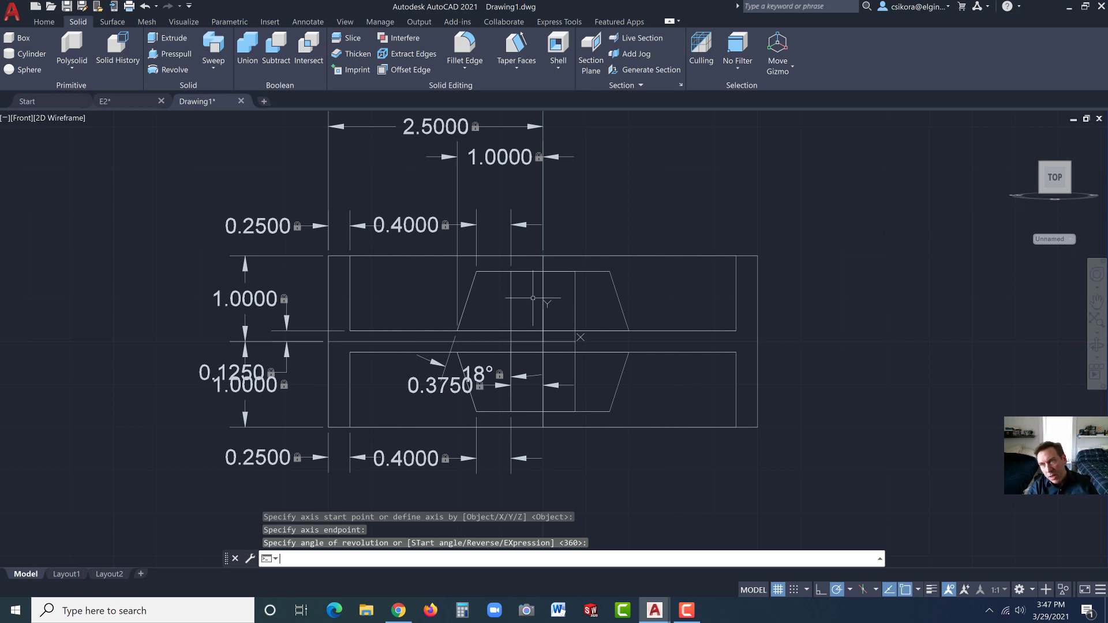
Step: Switch the viewport to the Conceptual visual style
key("Return")
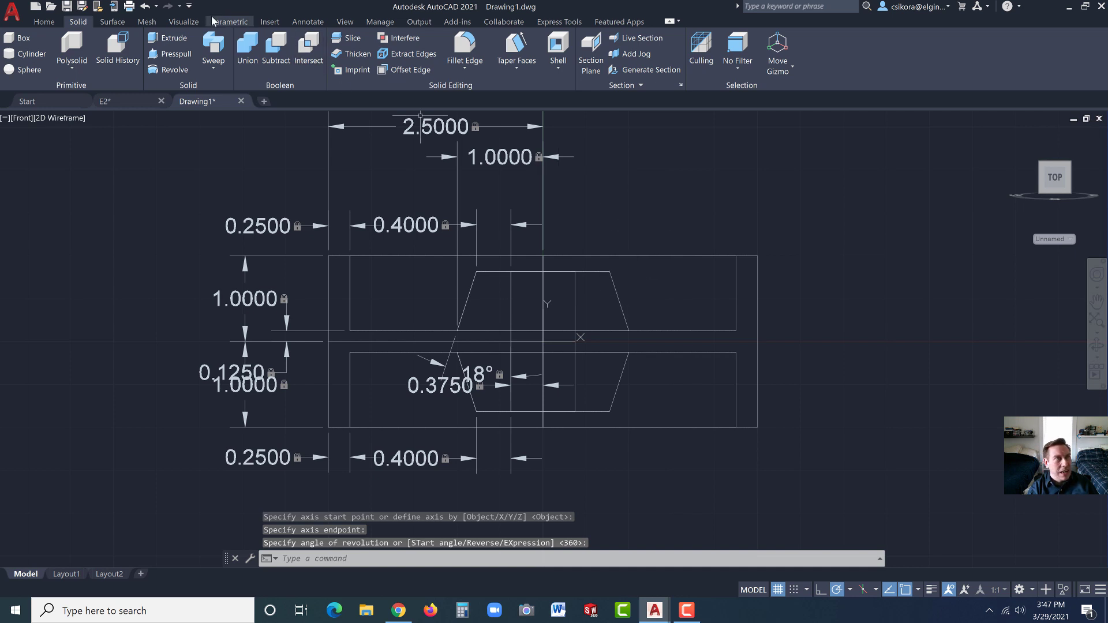
left_click(184, 21)
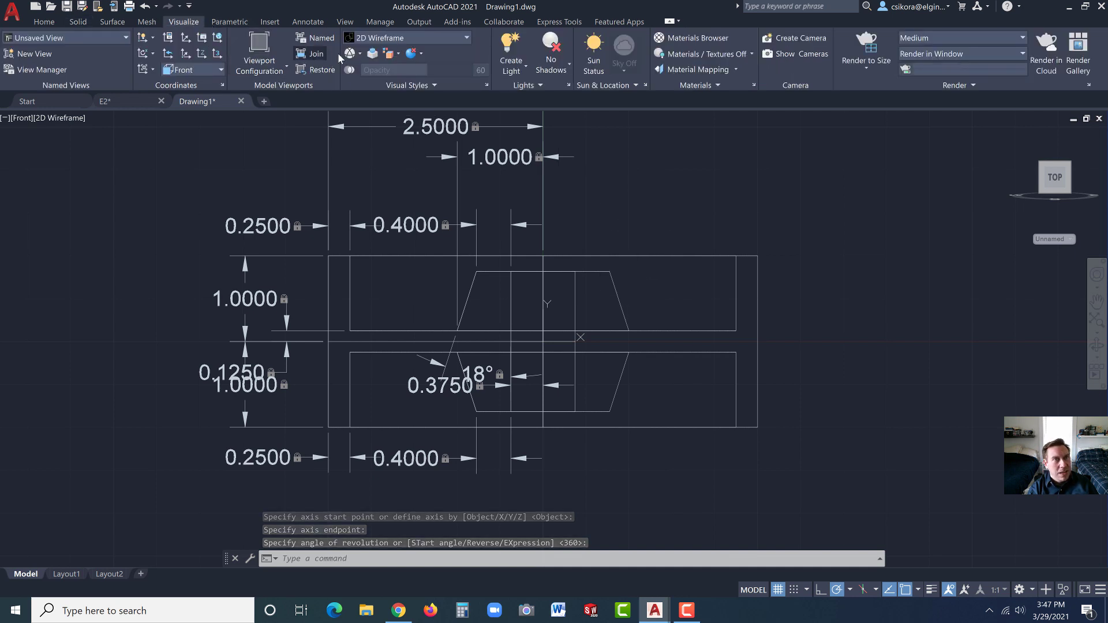
left_click(371, 38)
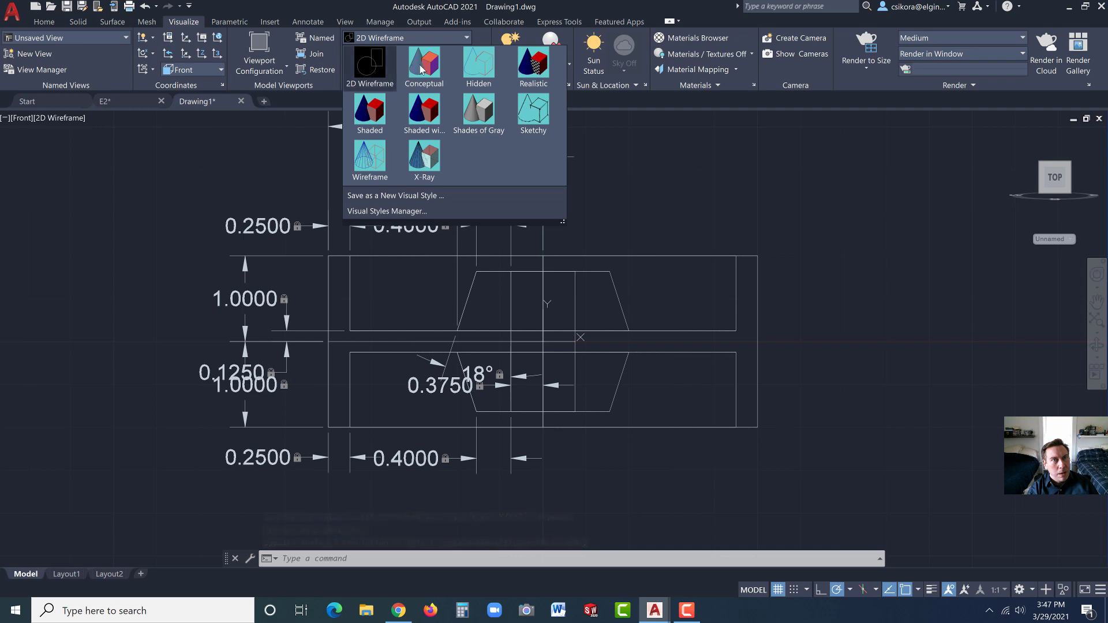
left_click(425, 64)
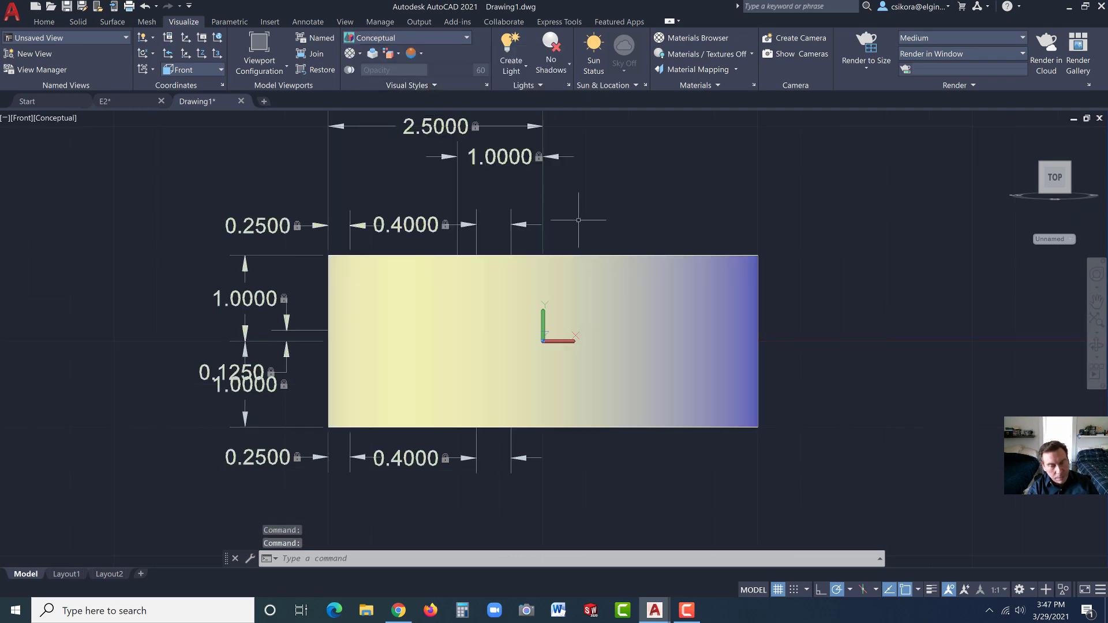
Step: Orbit and zoom to view the shaded wheel in 3D from above
middle_click_drag(579, 220, 519, 271, "shift")
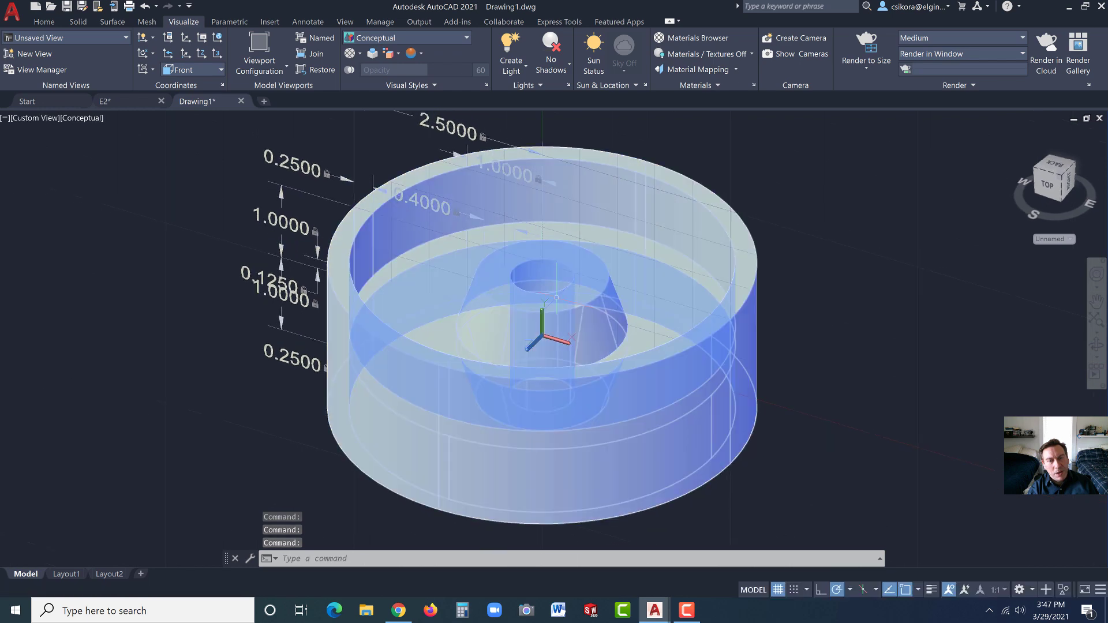
scroll(557, 295, "down", 2)
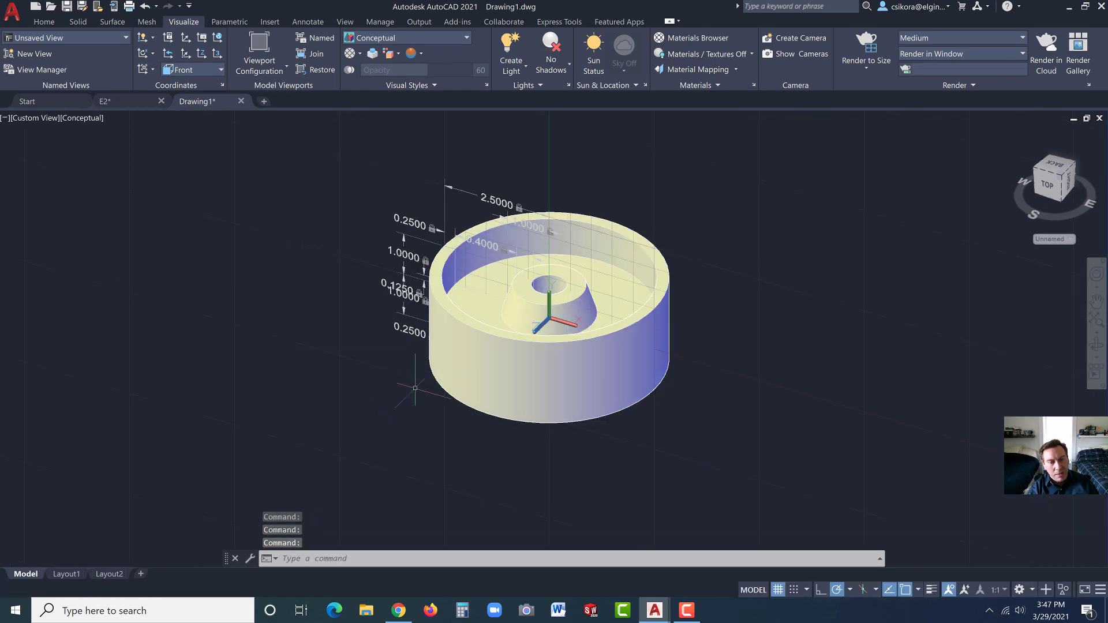
left_click(453, 371)
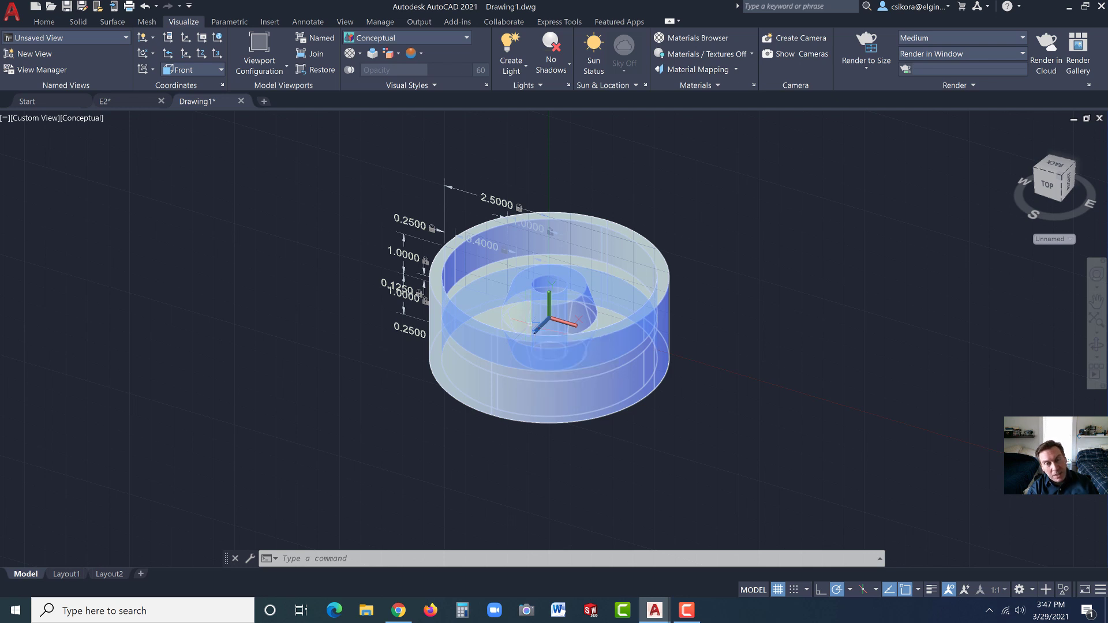
key("Escape")
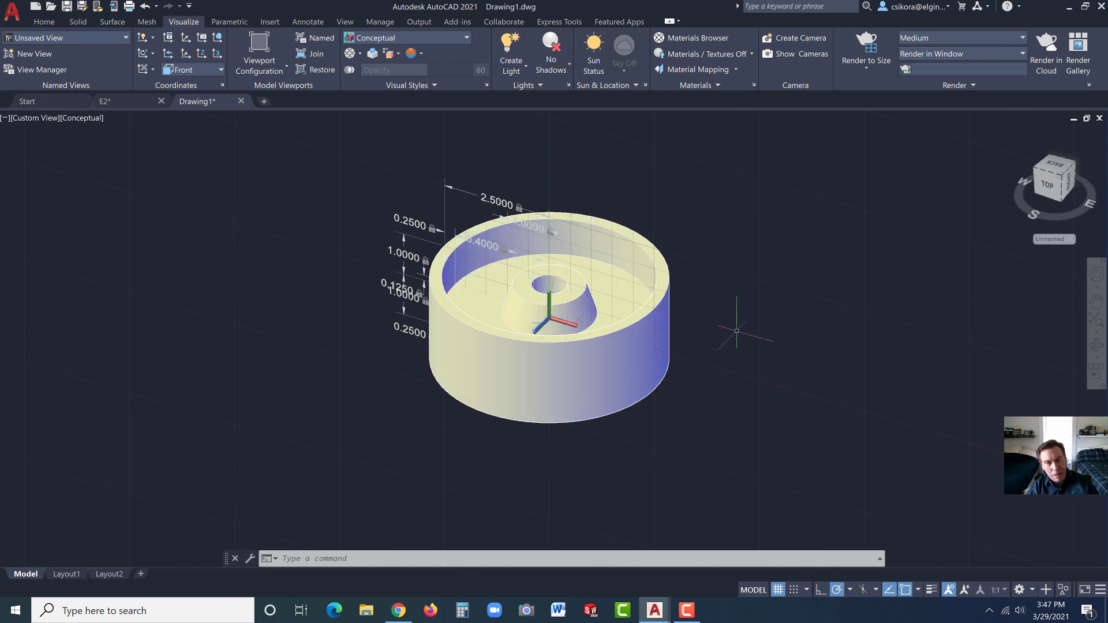
key("Escape")
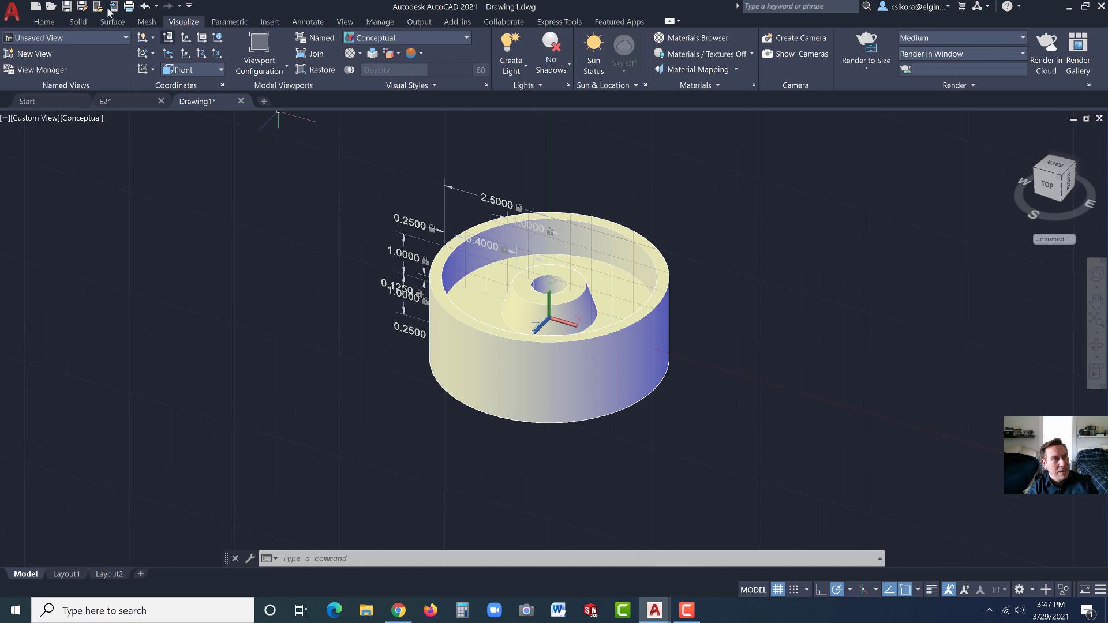
Step: Start an edge fillet on the wheel with a 0.06 radius
left_click(78, 21)
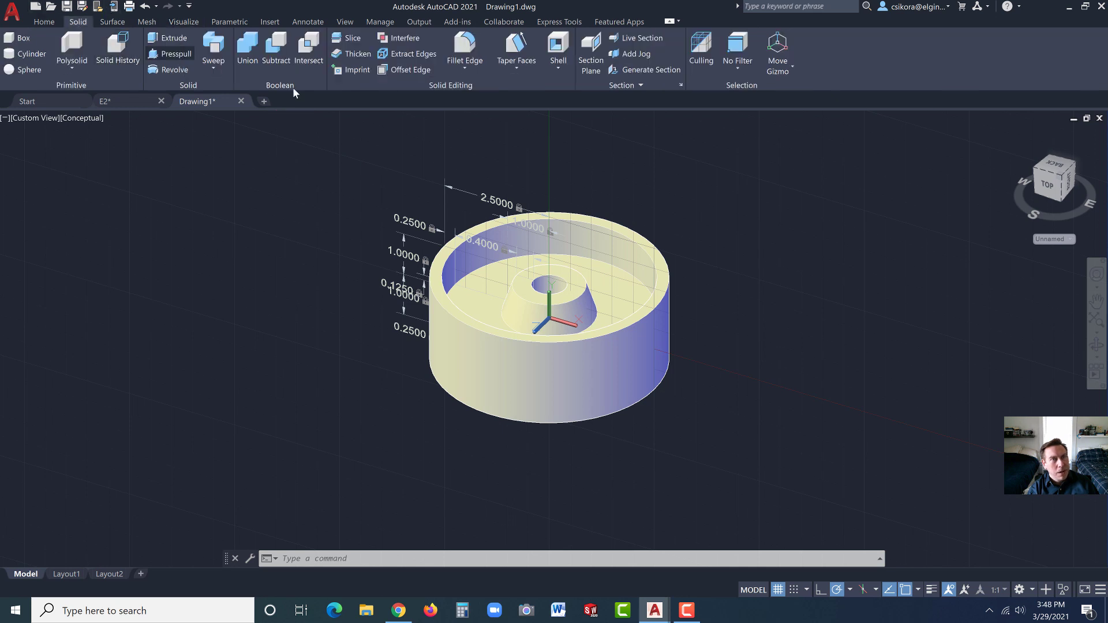
left_click(465, 51)
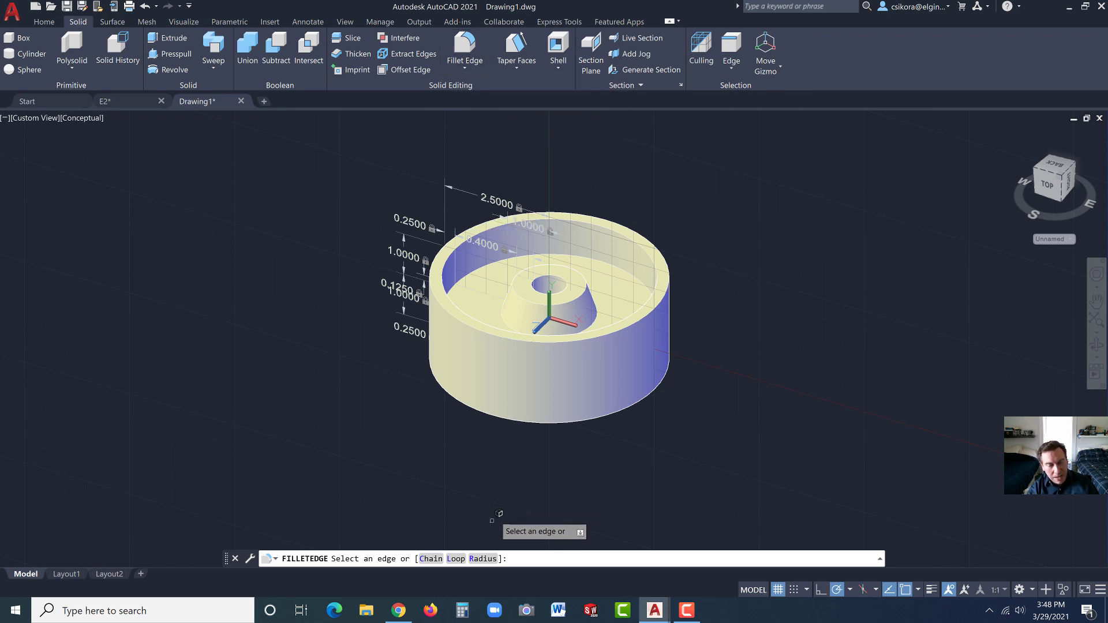
left_click(482, 560)
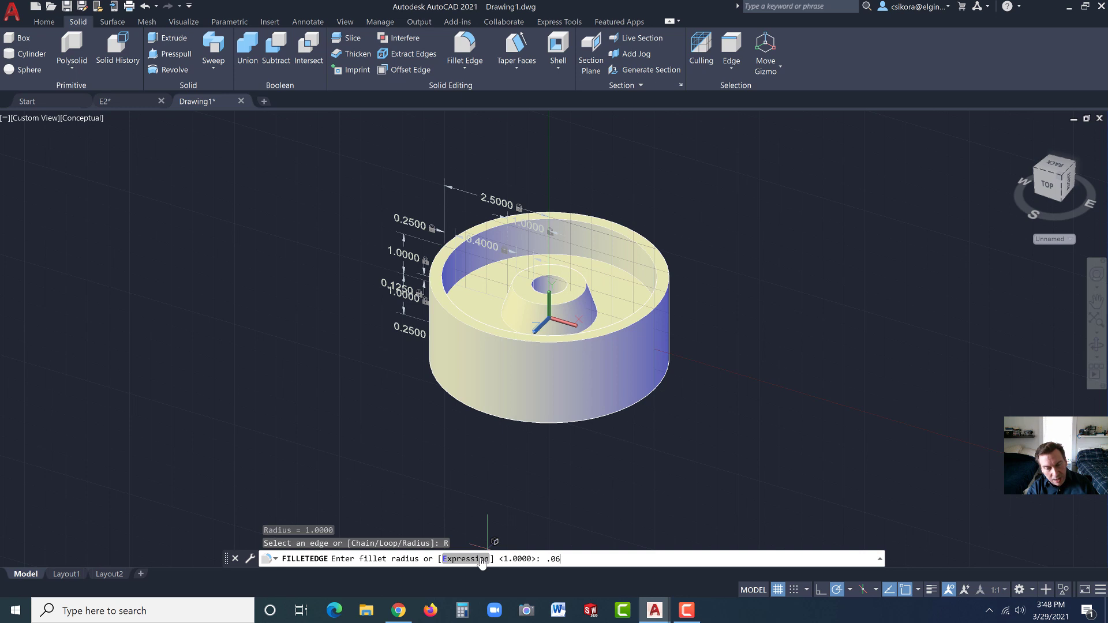
key("Return")
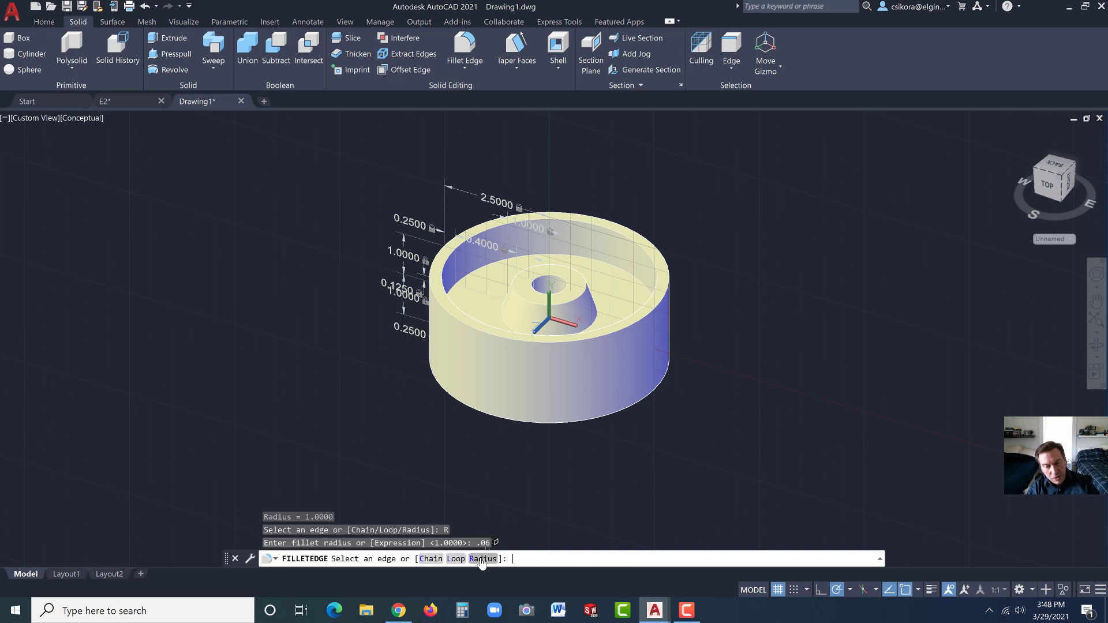
Step: Pick the outer and inner top rim edges, the cone base edge and the upper hub circle
left_click(586, 335)
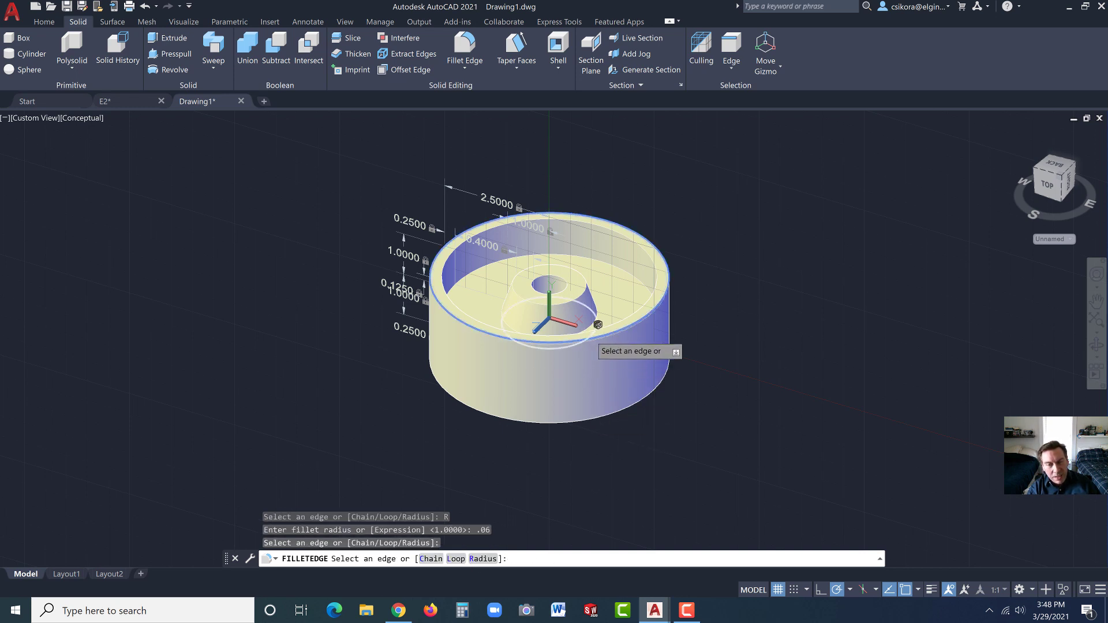
left_click(595, 333)
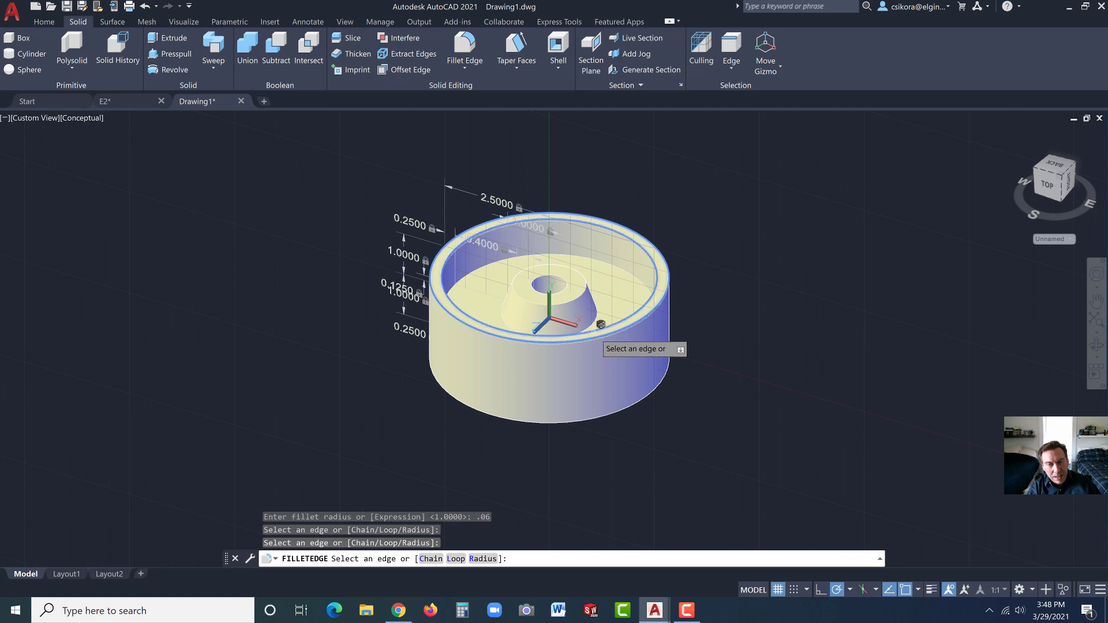
left_click(593, 320)
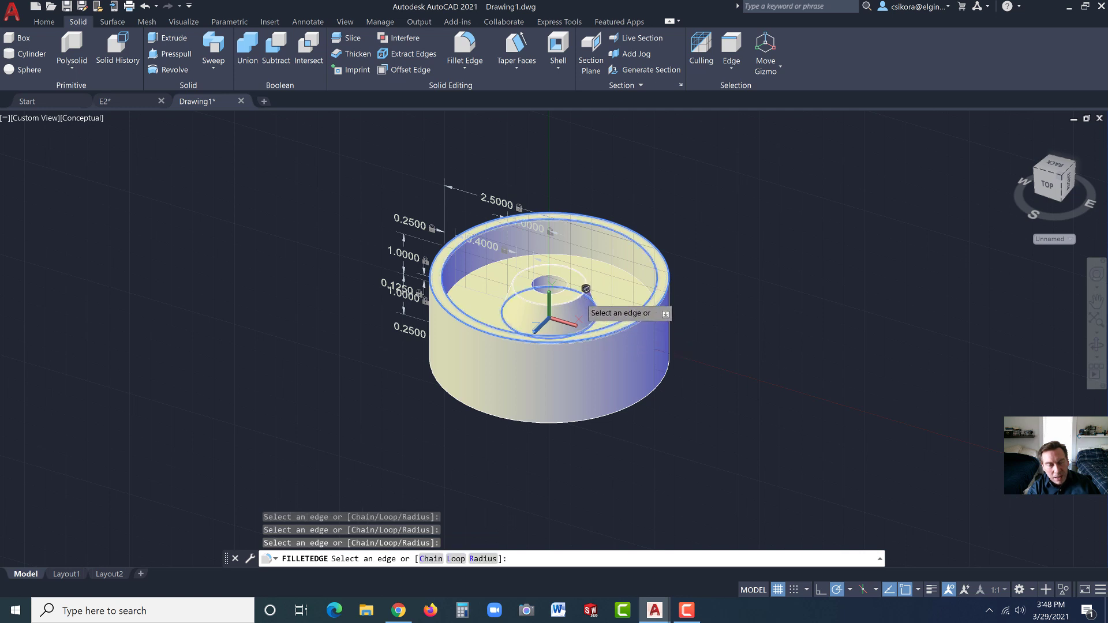
left_click(583, 296)
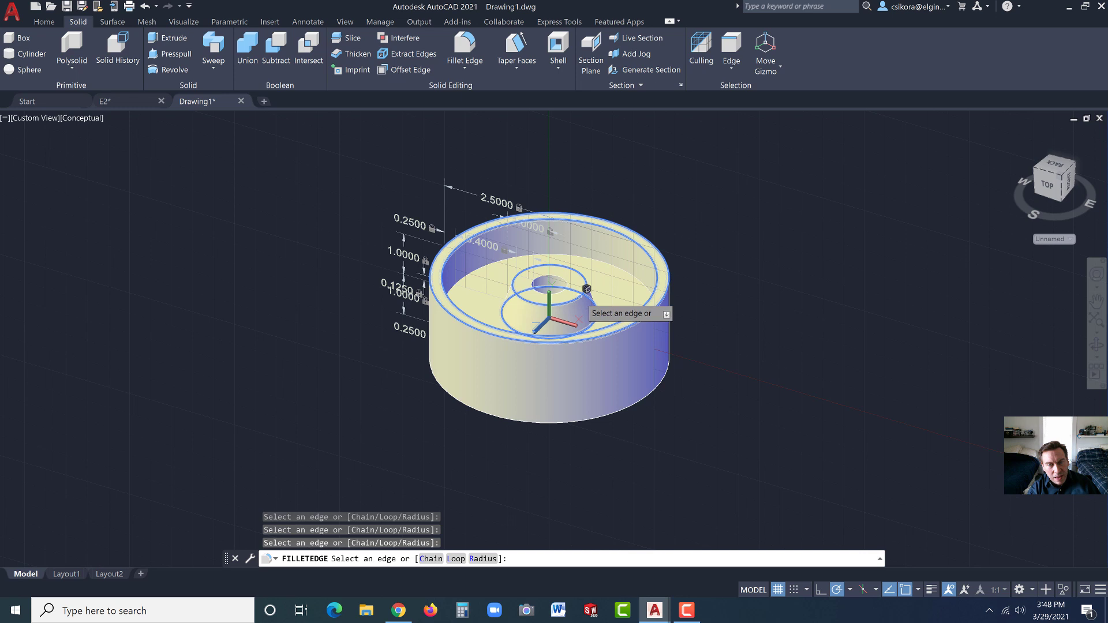
Step: Add the bottom outer, bottom and inner edges and apply the 0.06 fillet to all eight
left_click(580, 419)
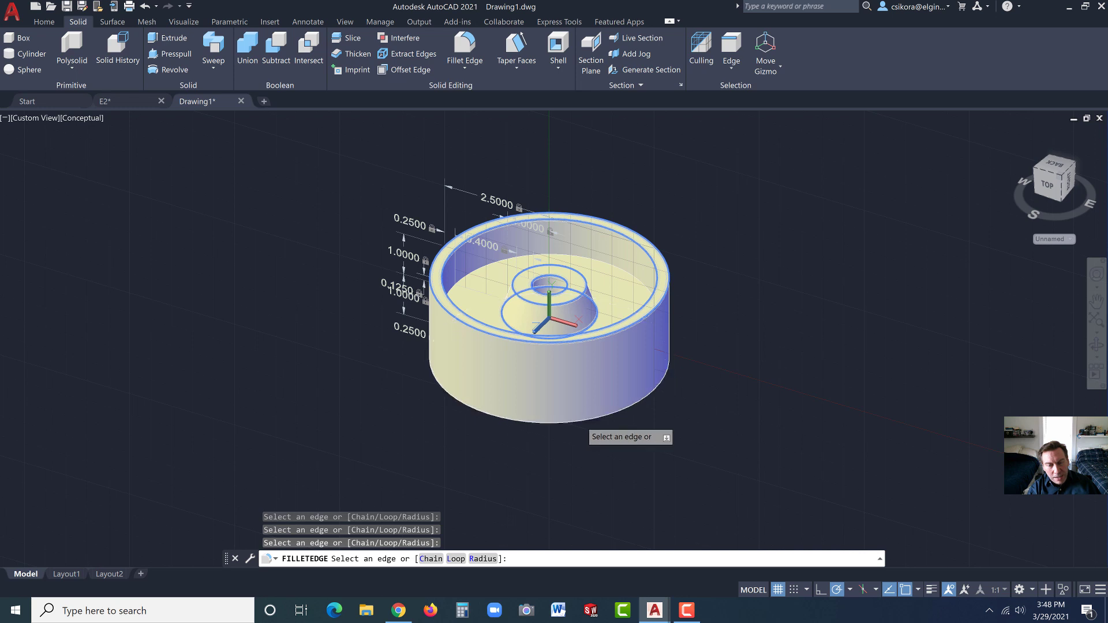
left_click(581, 413)
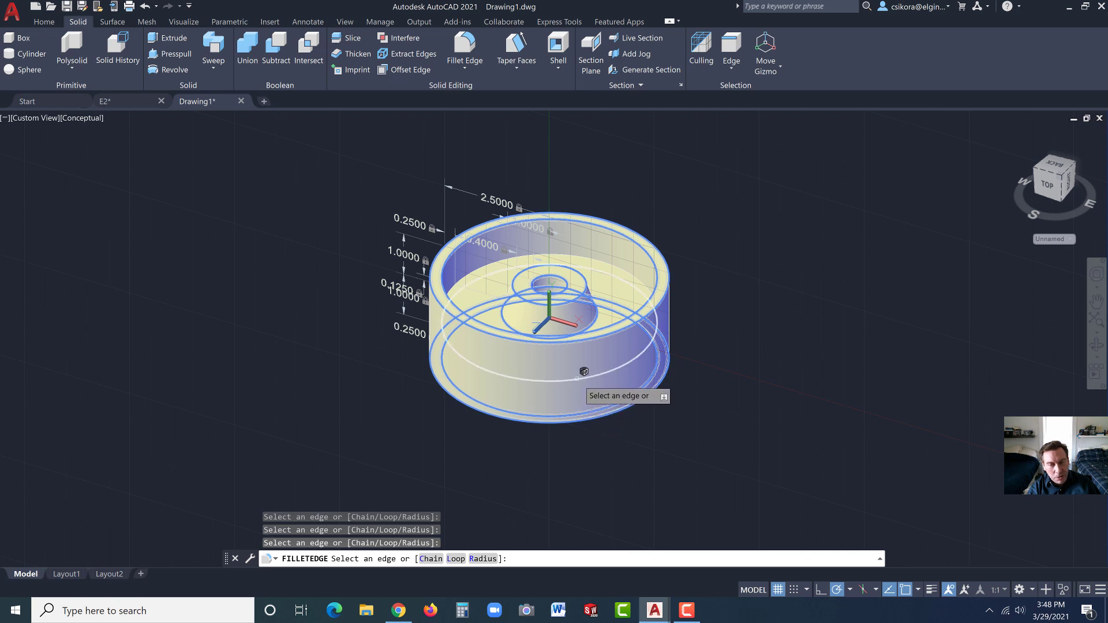
left_click(577, 379)
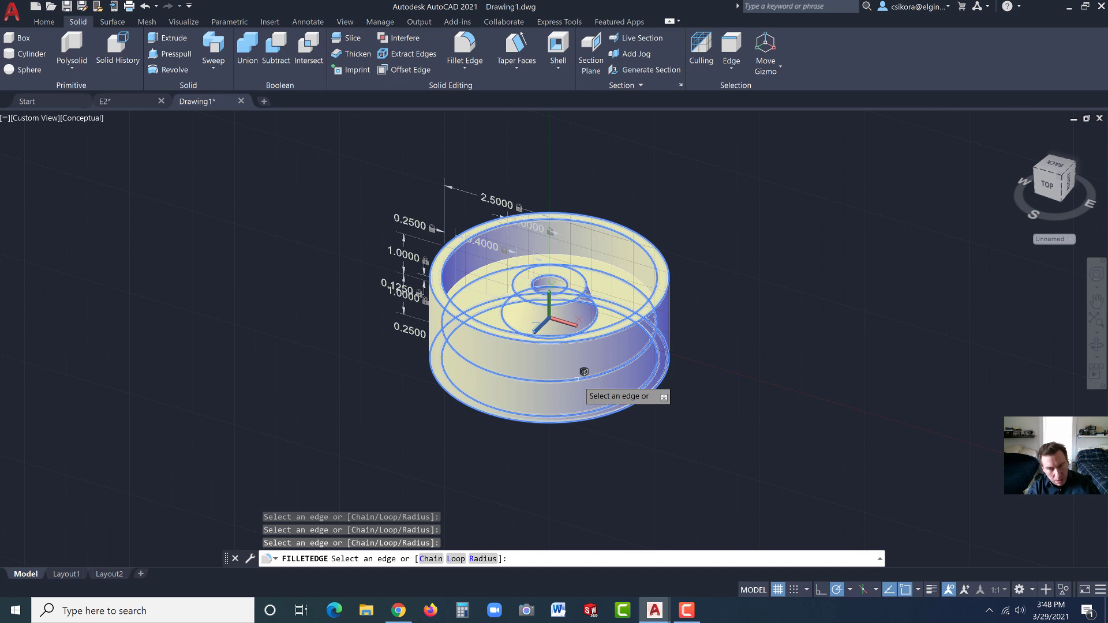
left_click(577, 380)
left_click(577, 379)
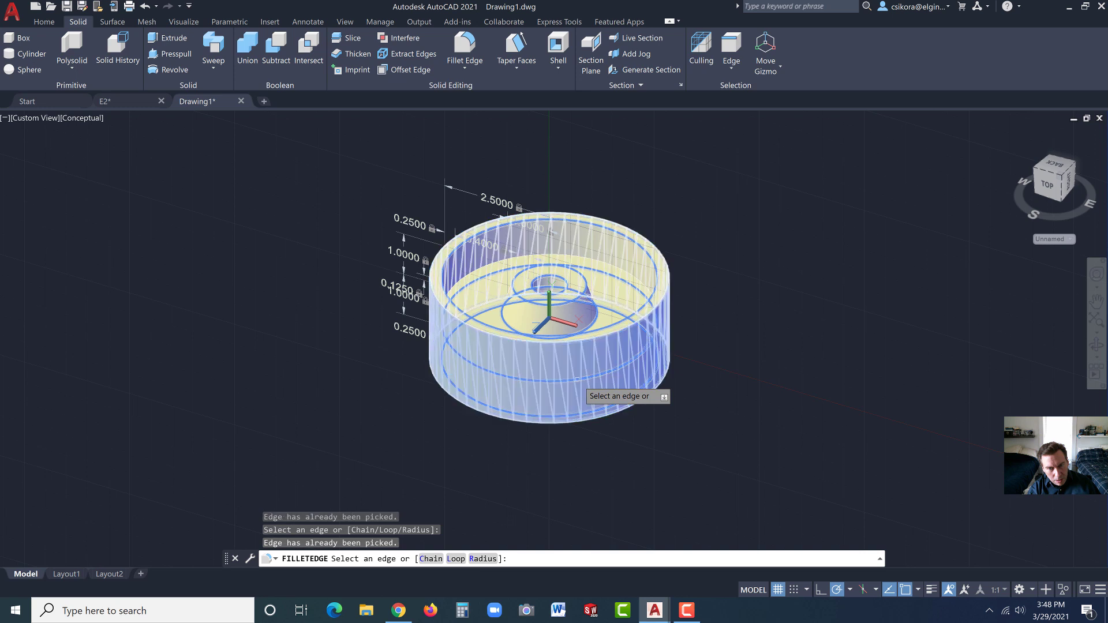
left_click(484, 560)
key("Return")
key("Return")
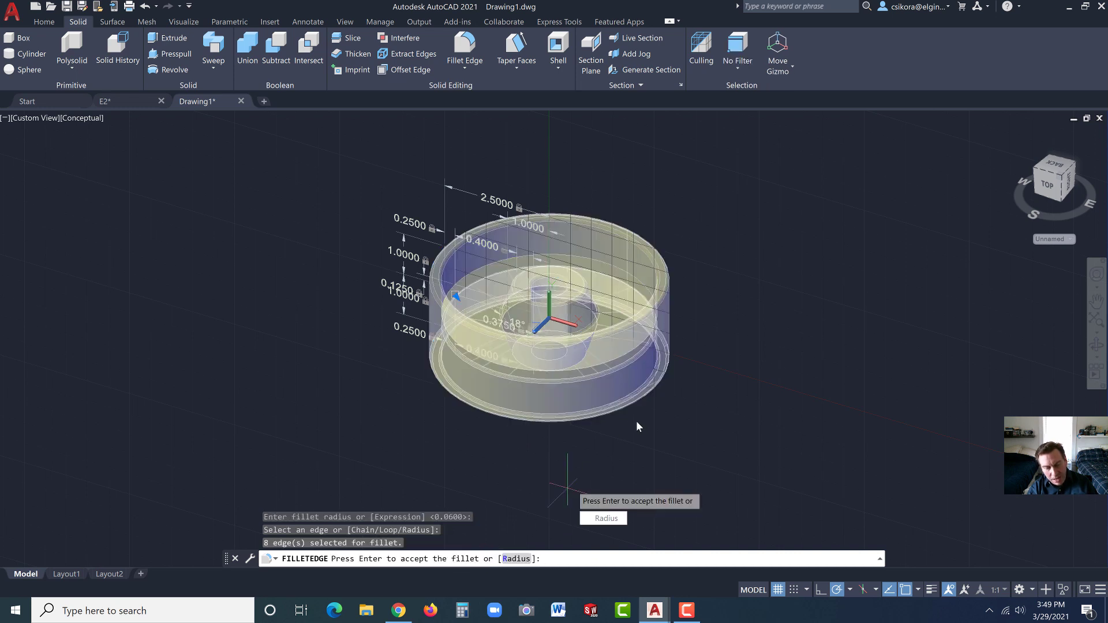
key("Return")
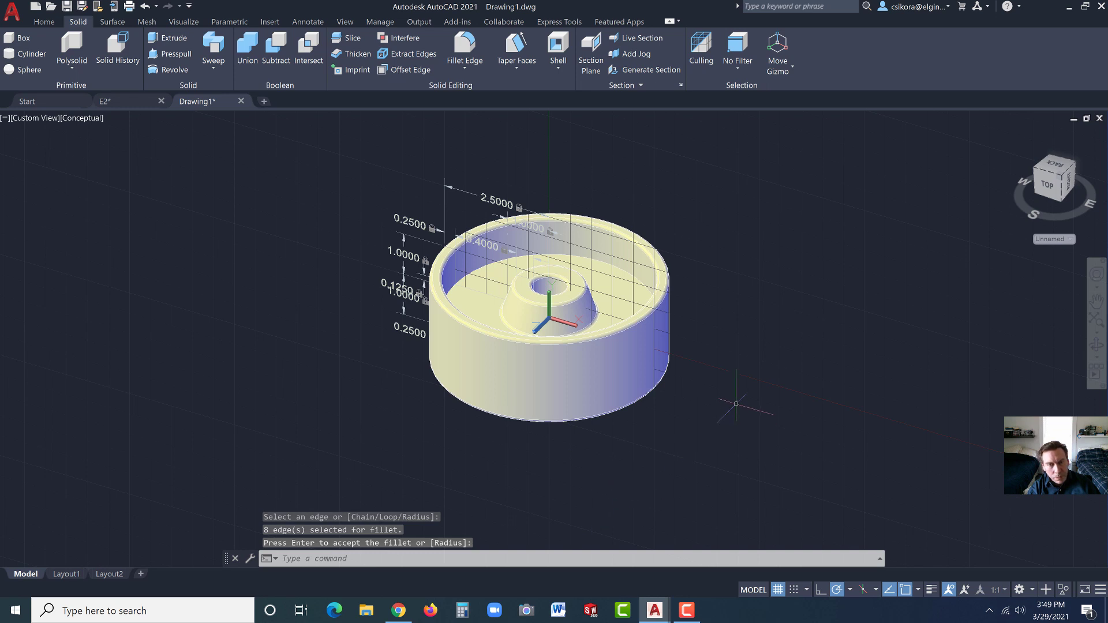
Step: Fillet the wheel's inner rim edge with a 0.5 radius
left_click(469, 49)
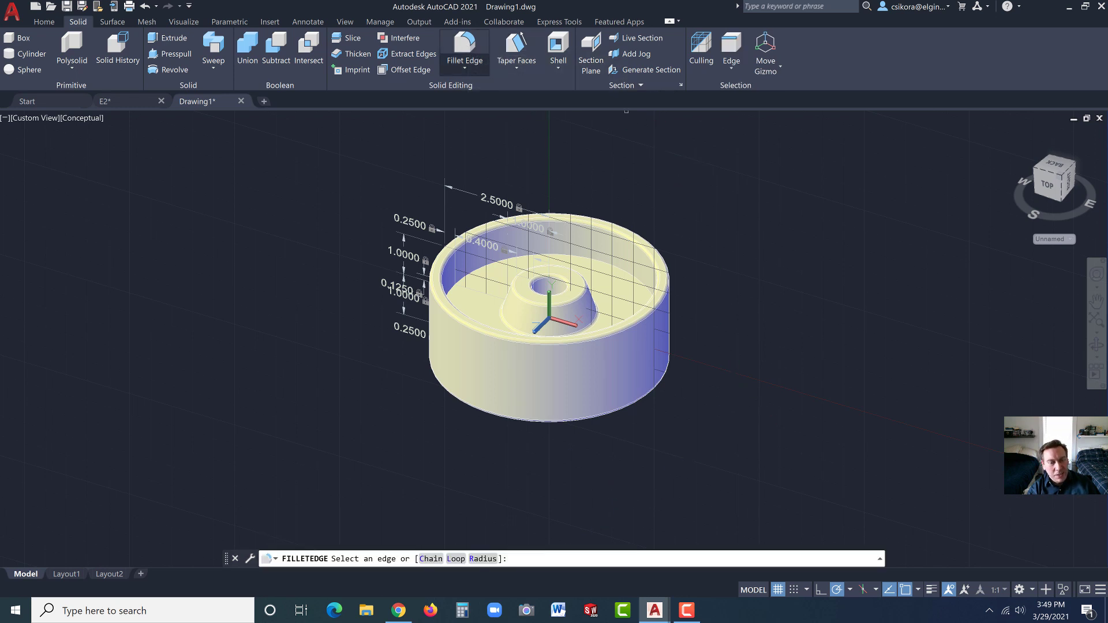
left_click(482, 559)
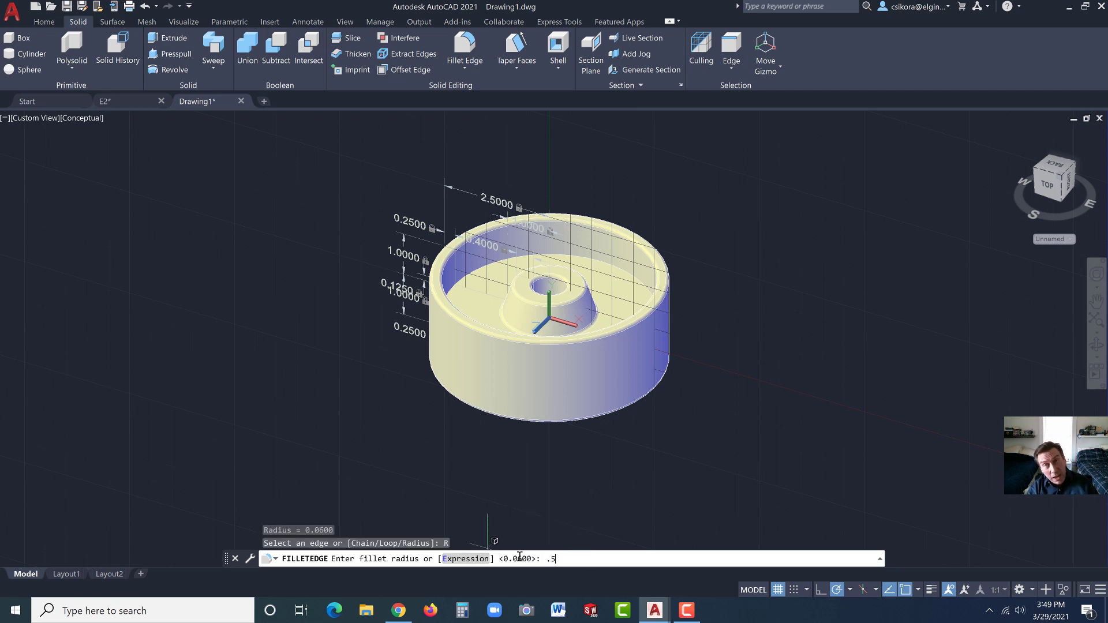
type(".5")
key("Return")
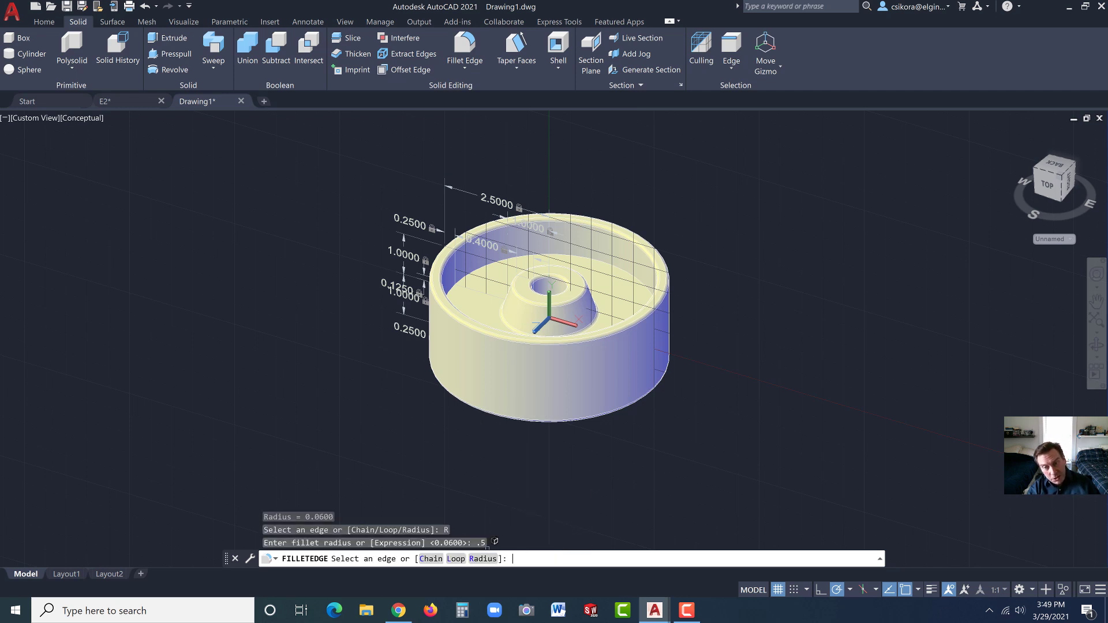
left_click(622, 266)
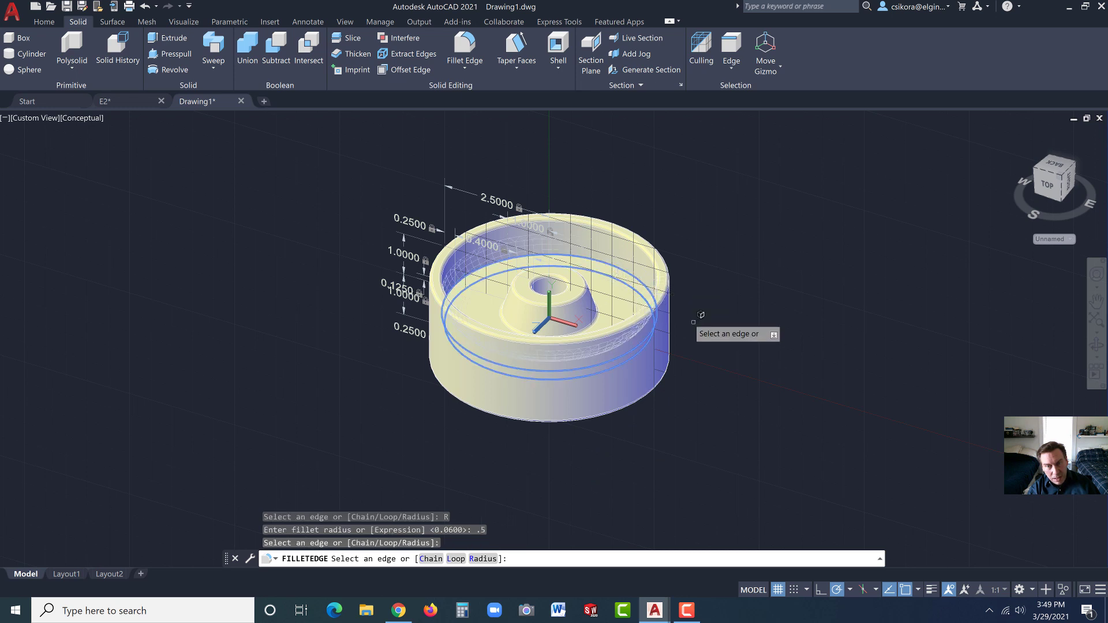
key("Return")
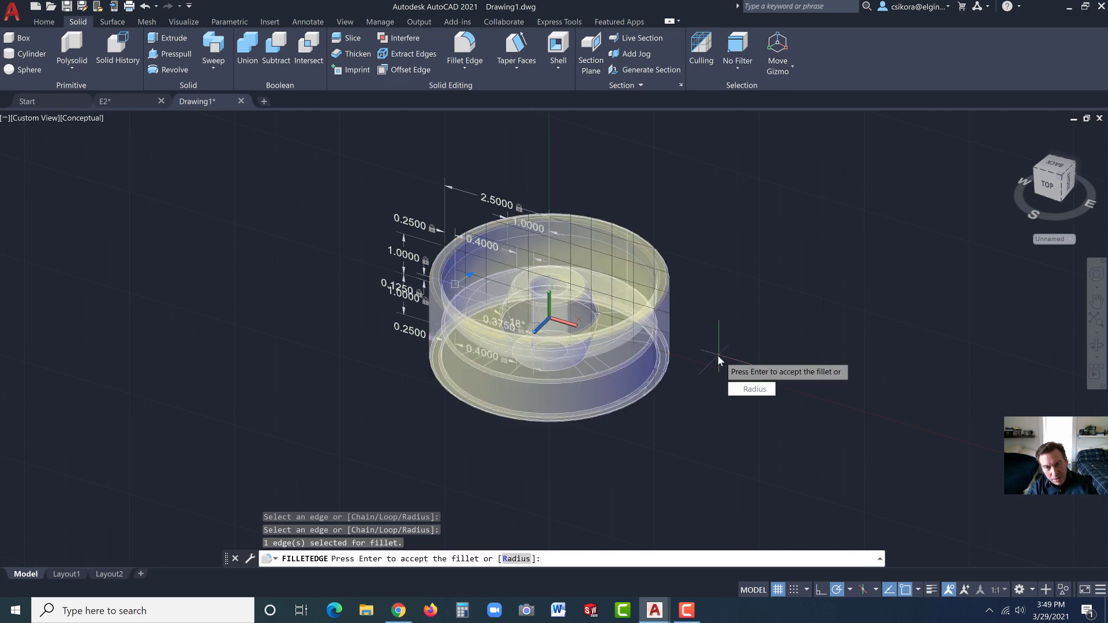
key("Return")
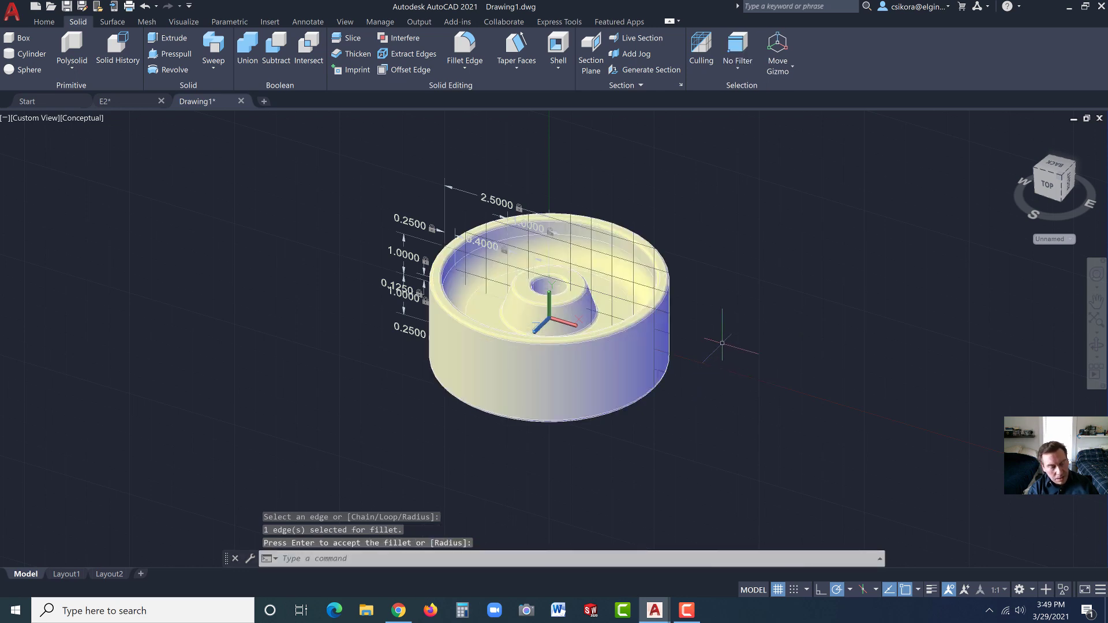
key("Escape")
Step: Orbit the wheel to a side view and back to inspect the fillets
middle_click_drag(707, 311, 700, 344, "shift")
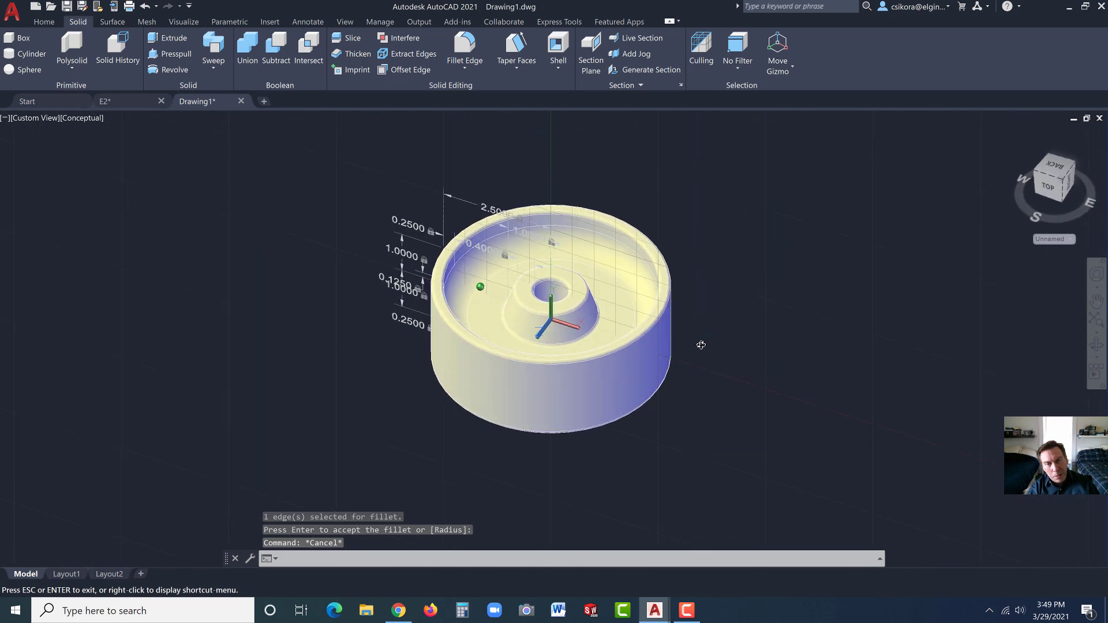
left_click(663, 337)
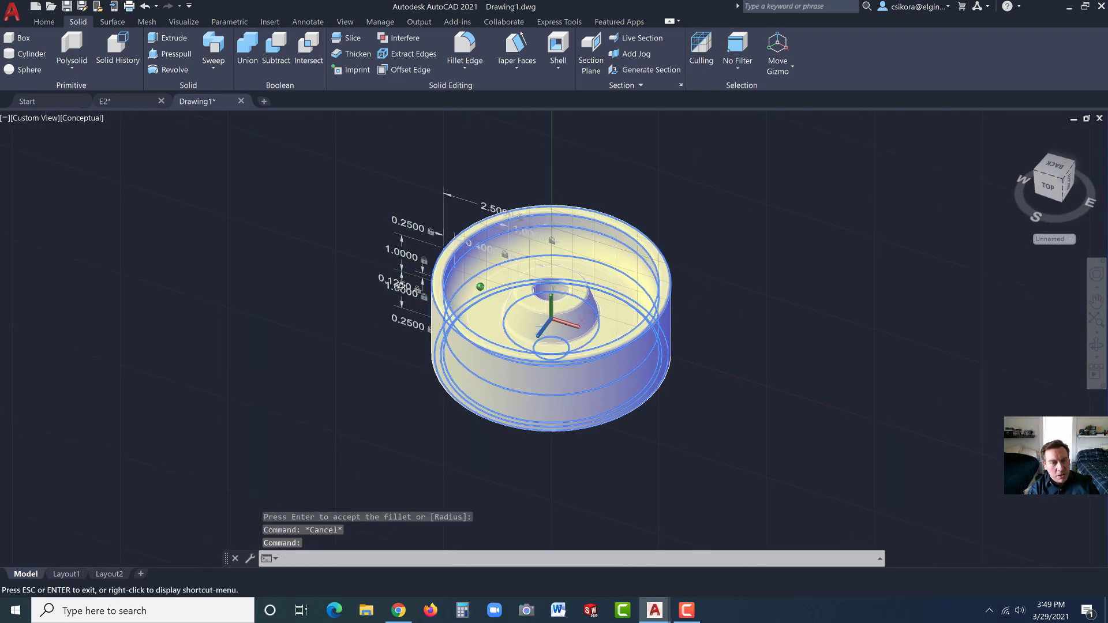
middle_click_drag(399, 286, 470, 198, "shift")
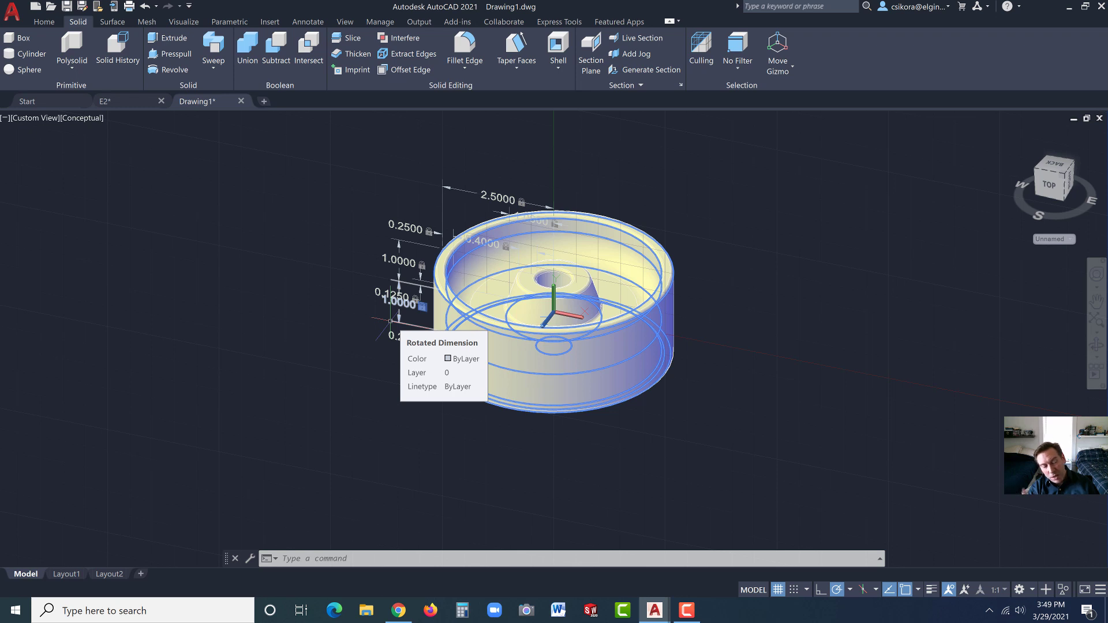
key("Escape")
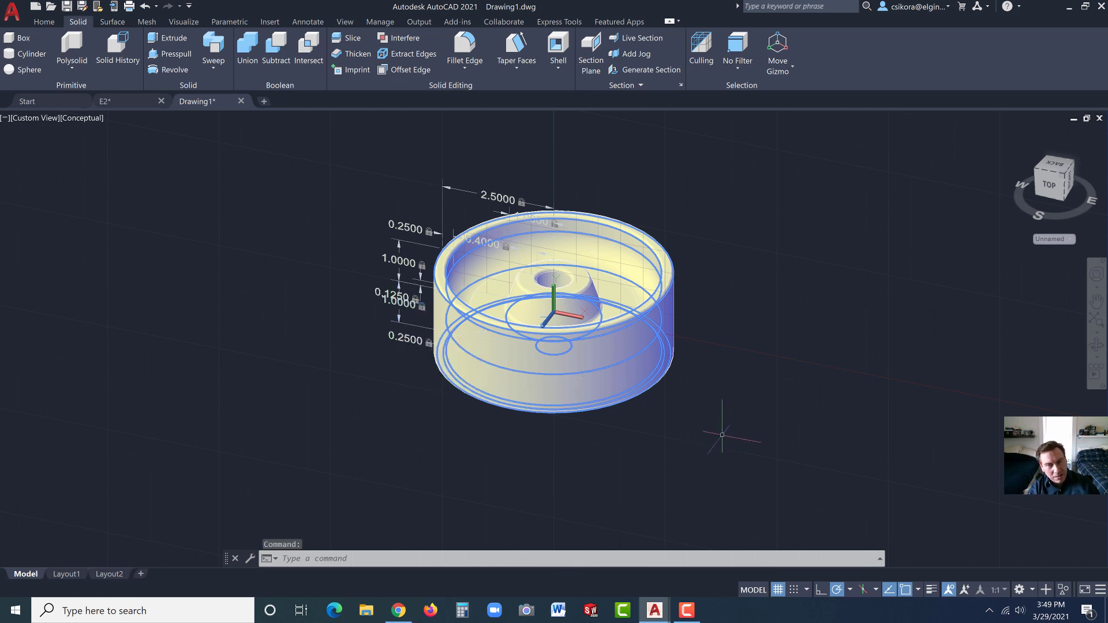
left_click(711, 419)
key("Escape")
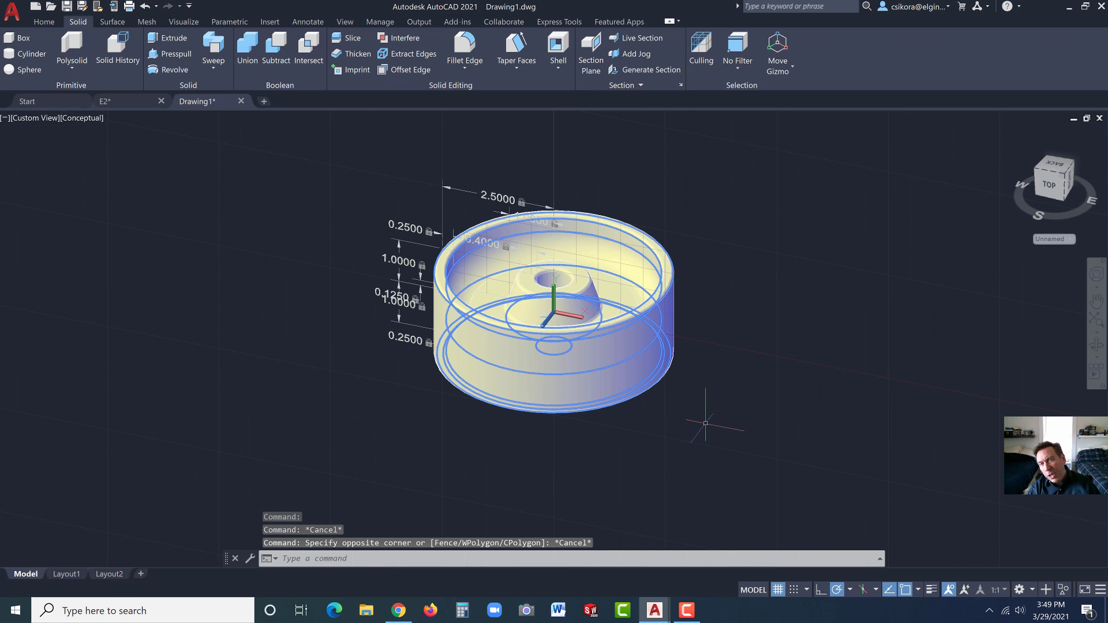
left_click(647, 362)
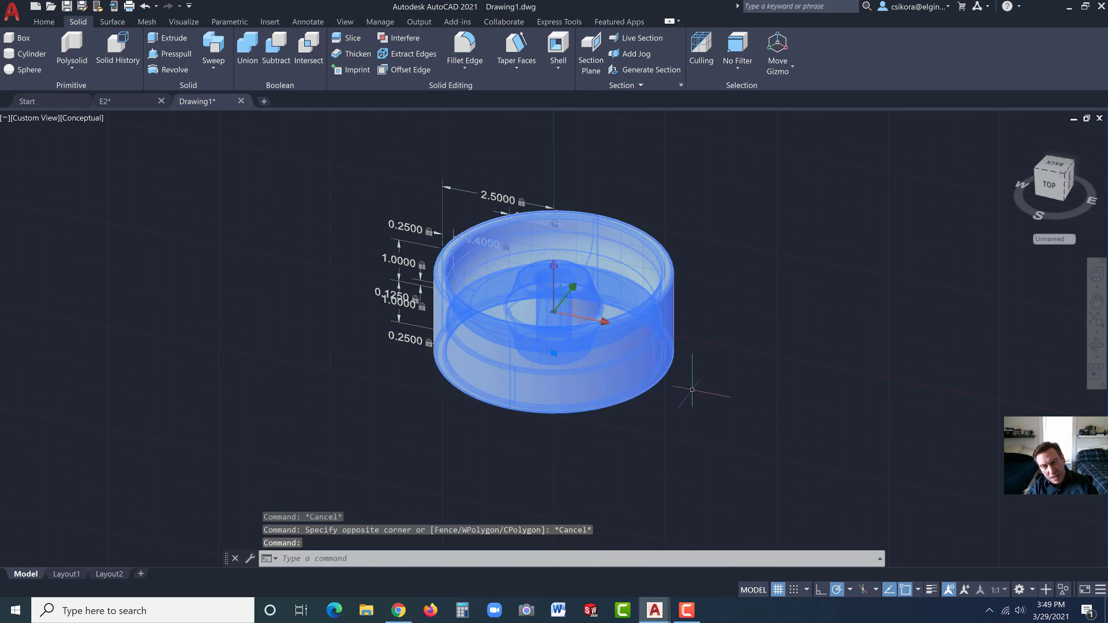
Step: Restart FILLETEDGE at the 0.5 radius and orbit to a more top-down view
type("filletedge")
key("Return")
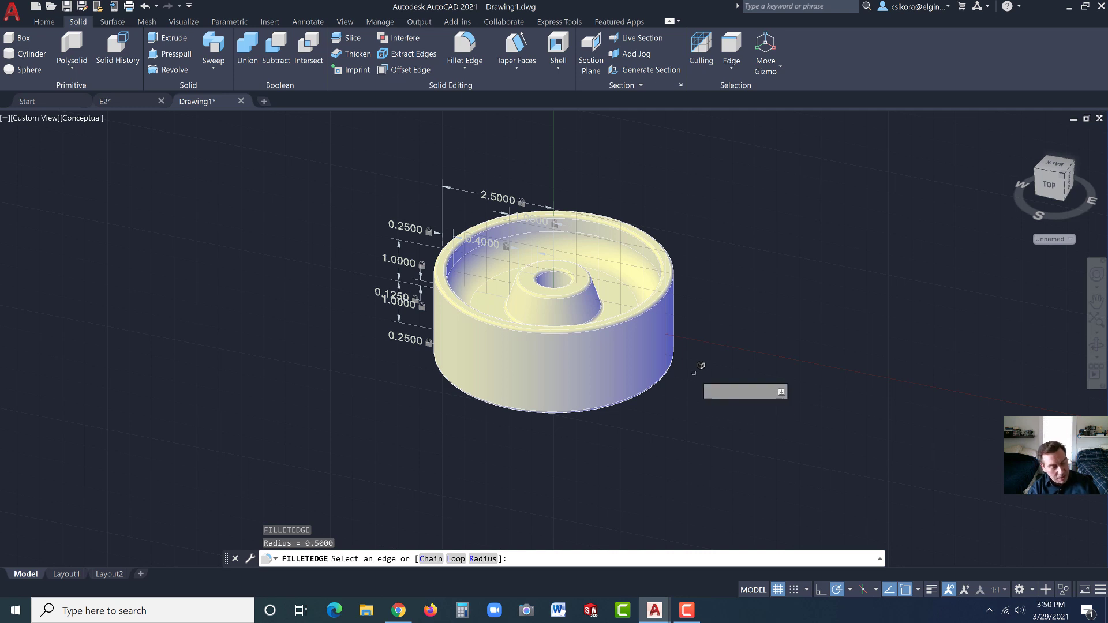
mouse_move(694, 358)
middle_mouse_down("shift")
mouse_move(680, 408)
mouse_move(686, 378)
middle_mouse_up("shift")
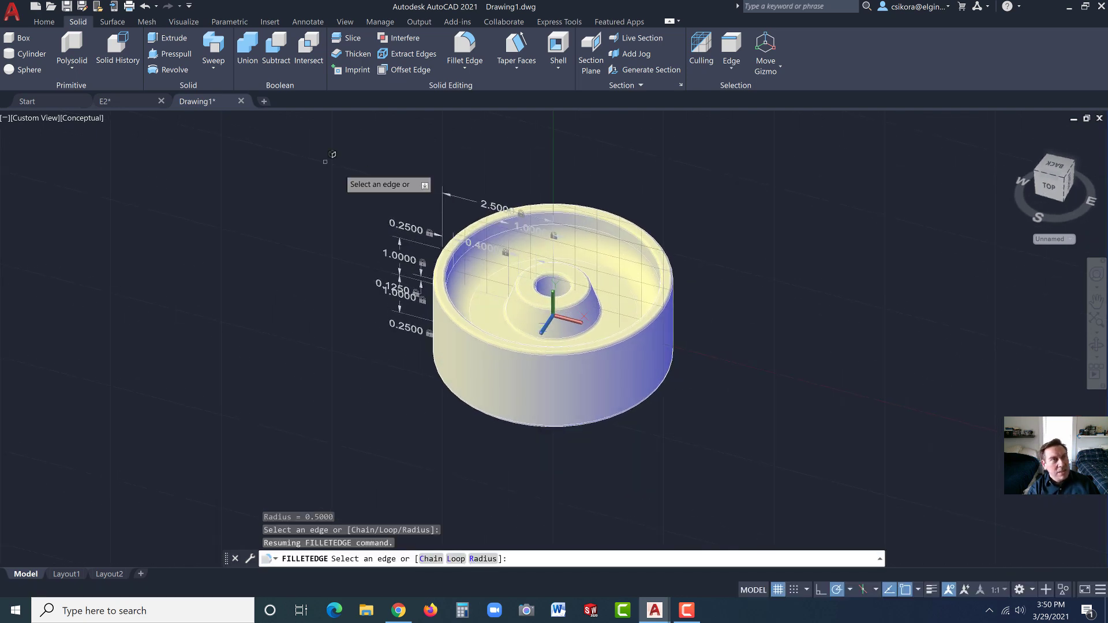
Step: Apply the 1.5in Square - Medium Blue ceramic tile material to the wheel solid
left_click(194, 22)
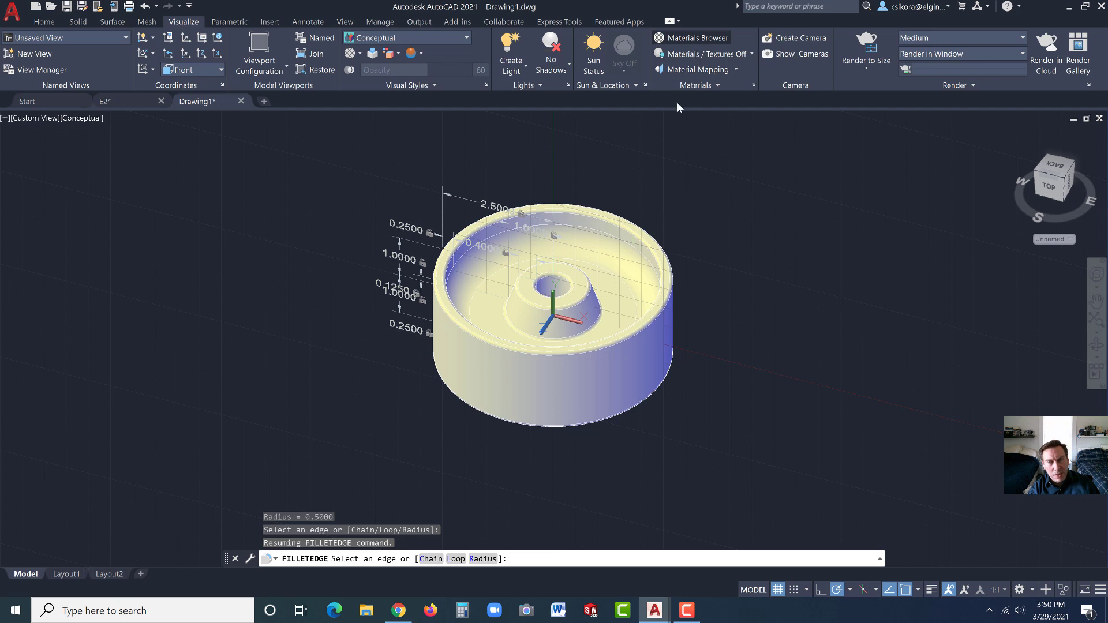
key("Return")
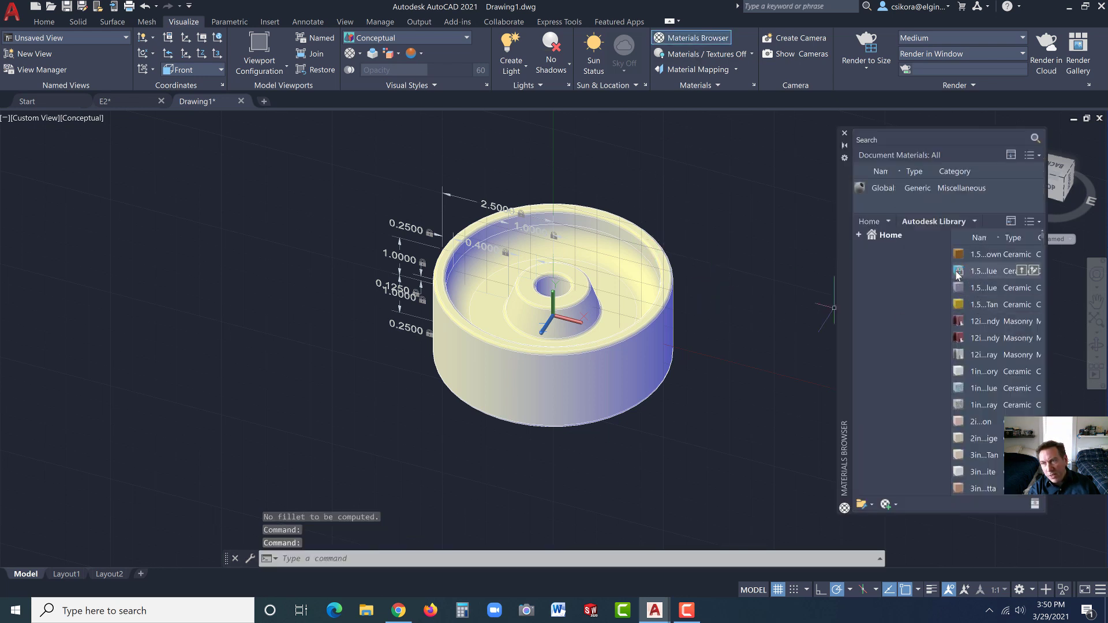
left_click_drag(956, 272, 582, 359)
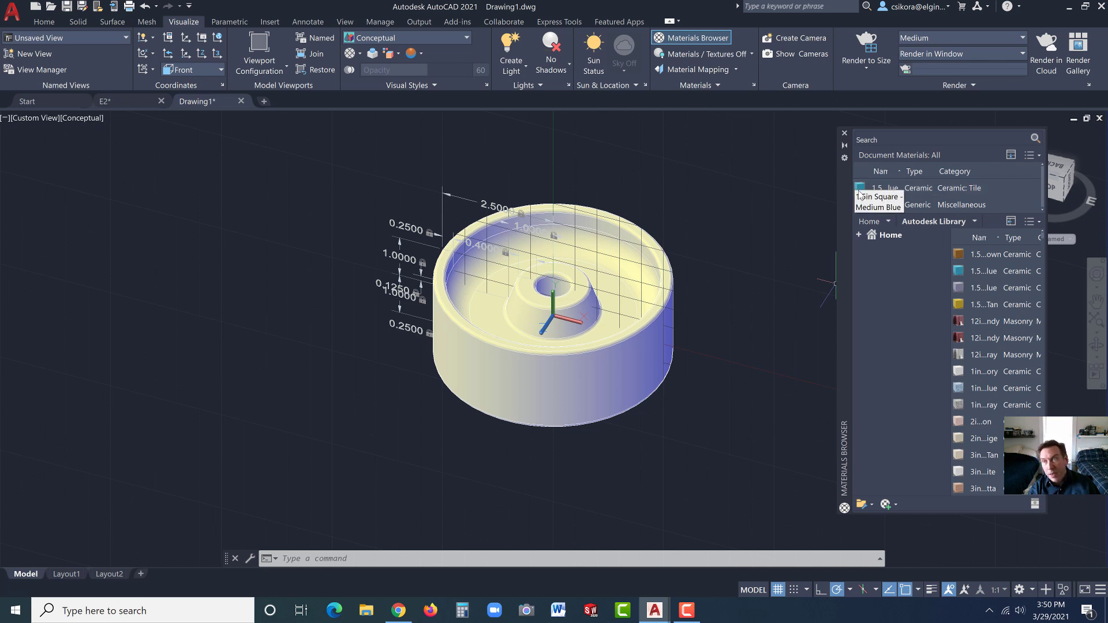
left_click(687, 620)
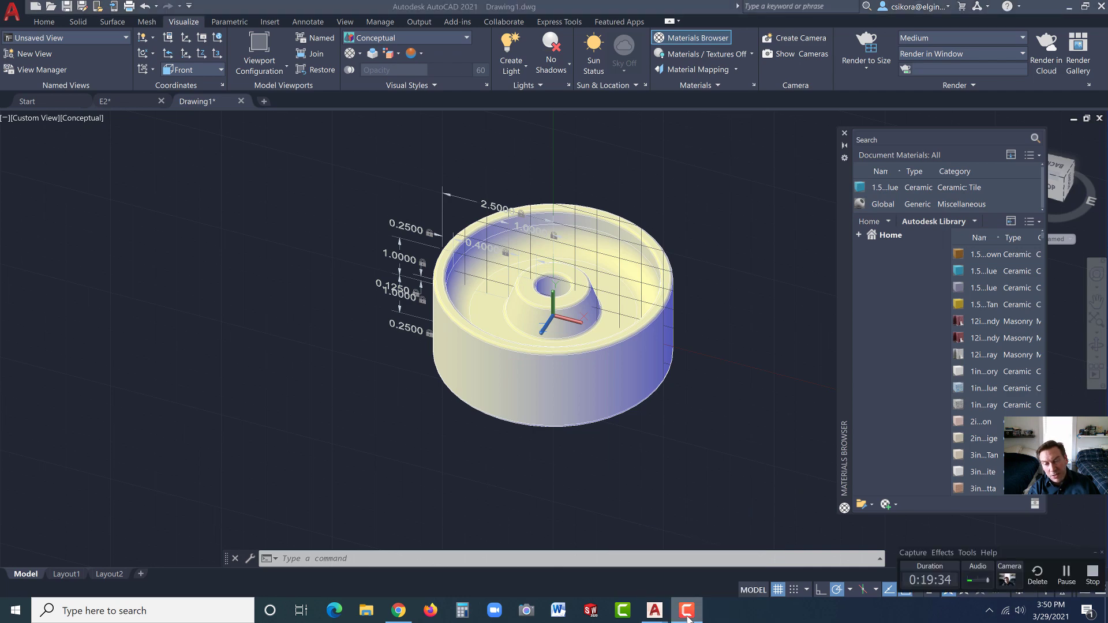